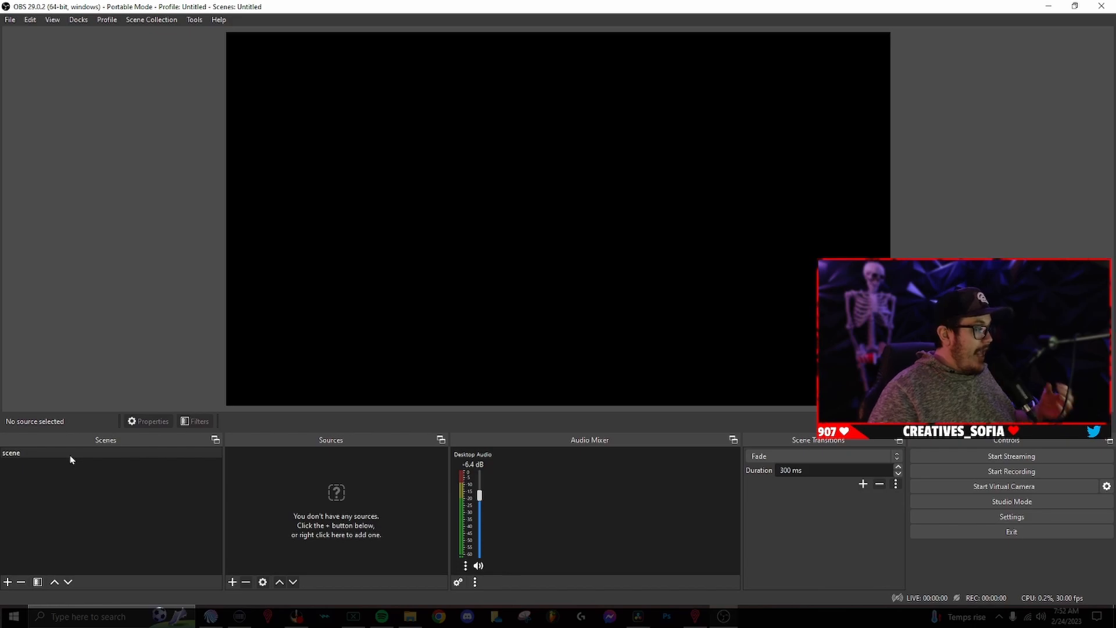
Step: Rename the existing scene to MAIN
right_click(69, 454)
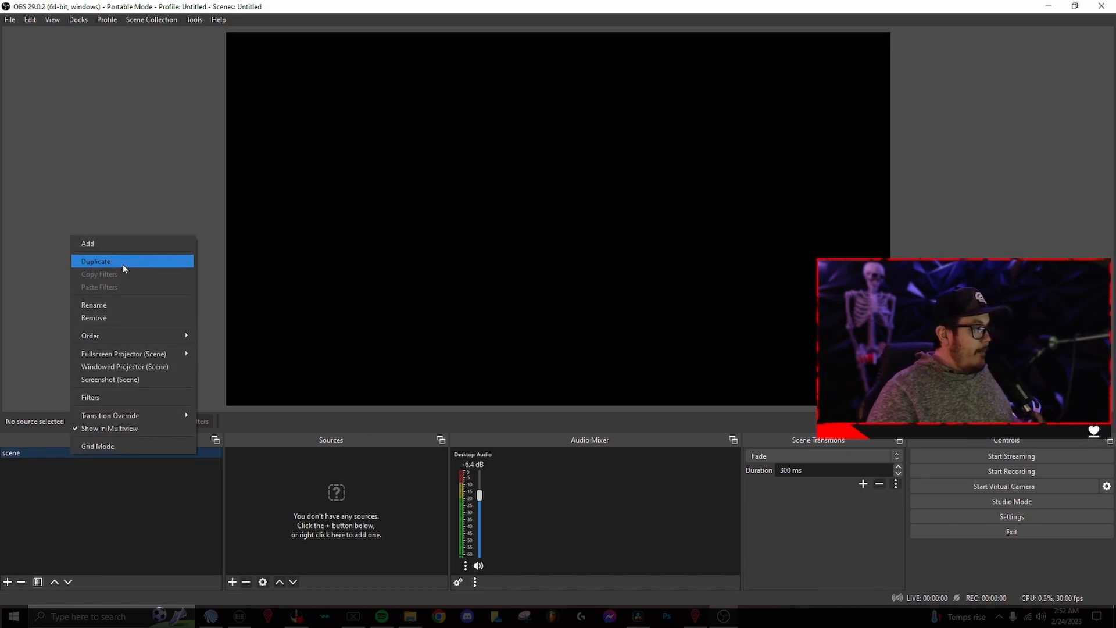
click(130, 306)
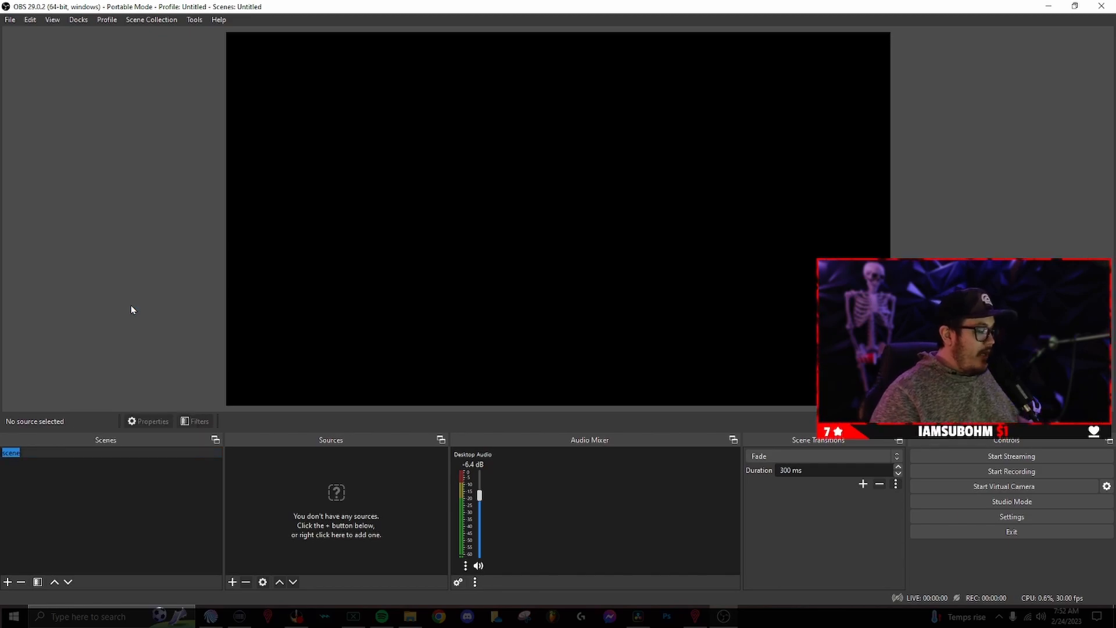
text(MAIN)
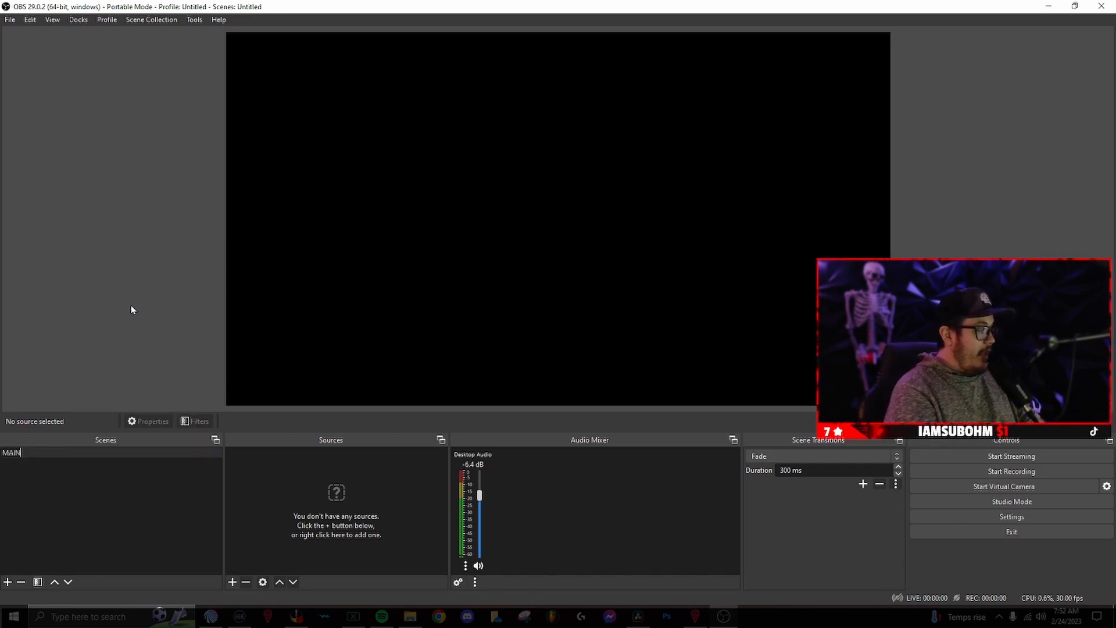
key(Return)
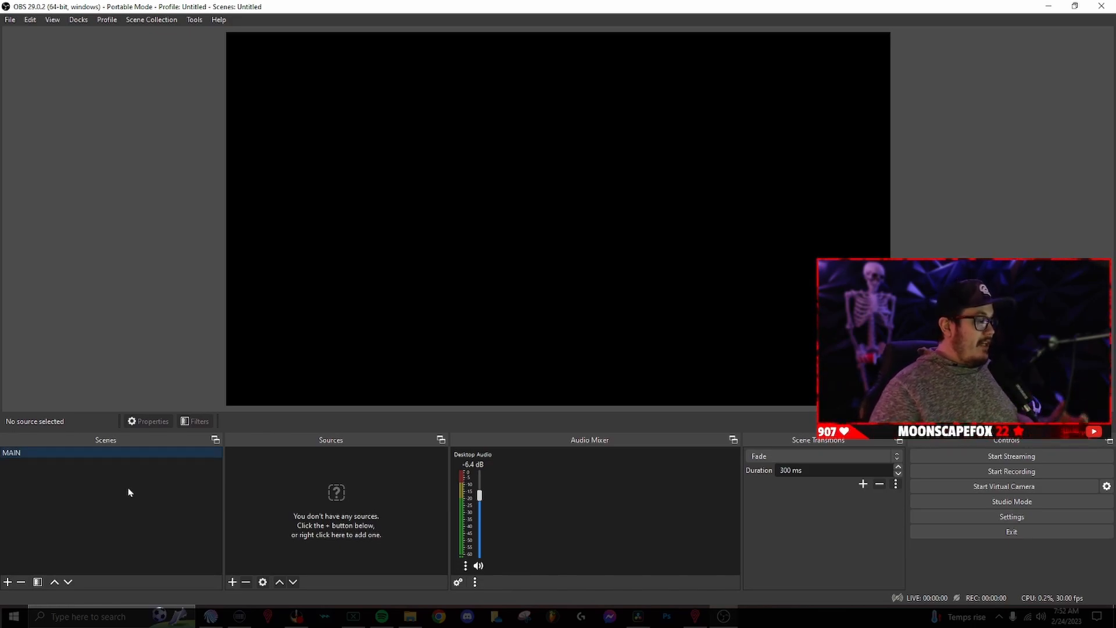
Step: Add a Display Capture source named GAME PLAY to the MAIN scene, capturing the 1920x1080 primary monitor
click(379, 525)
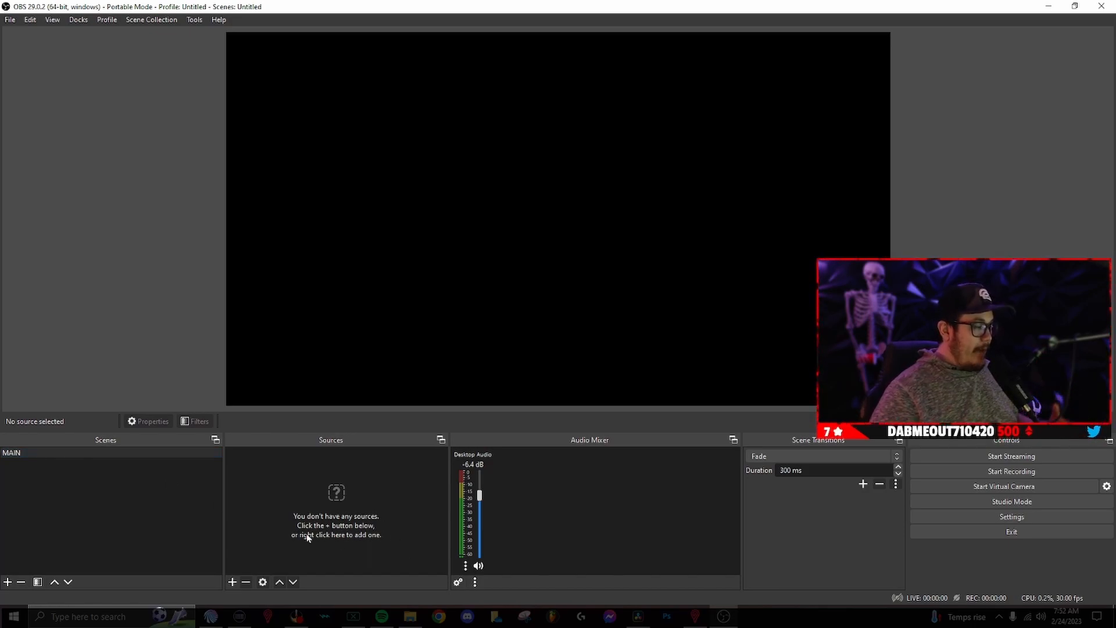
click(232, 582)
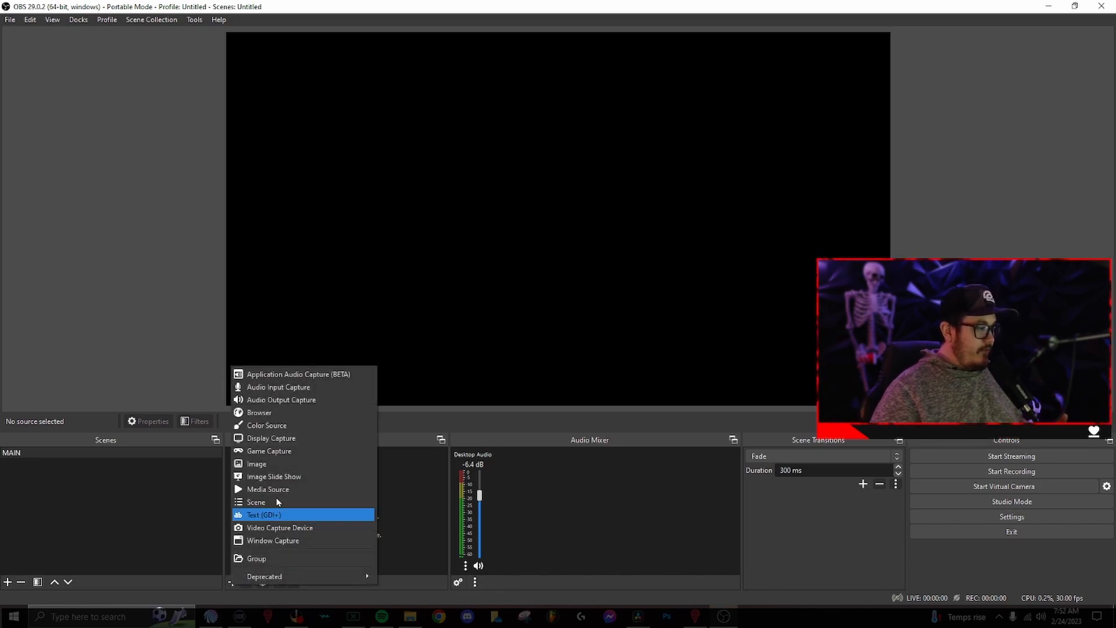
click(309, 440)
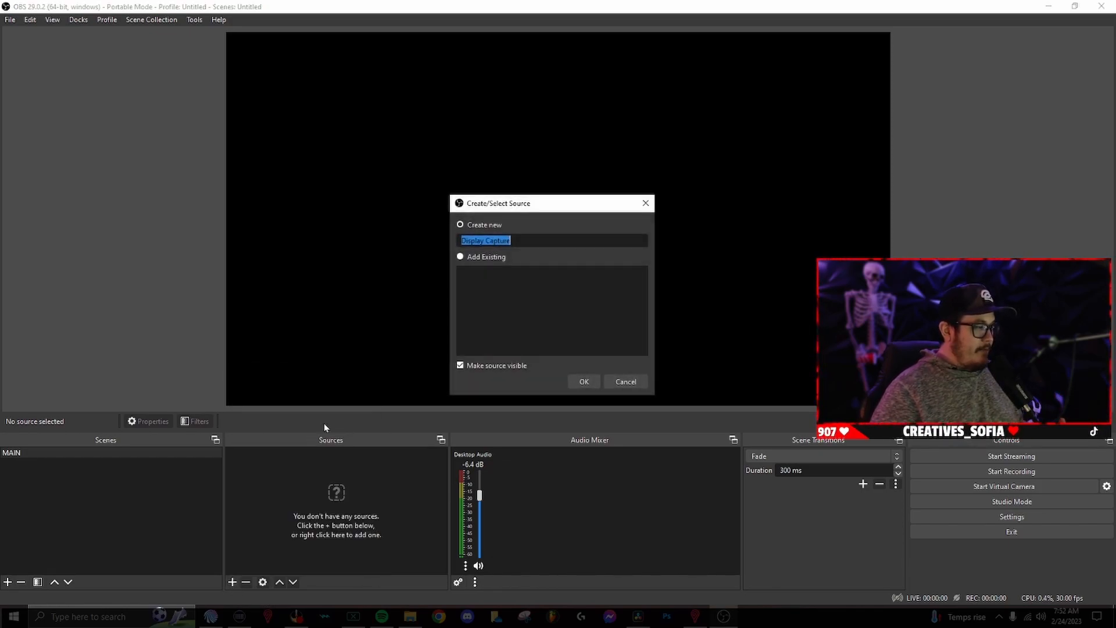
text(GAME PLAY)
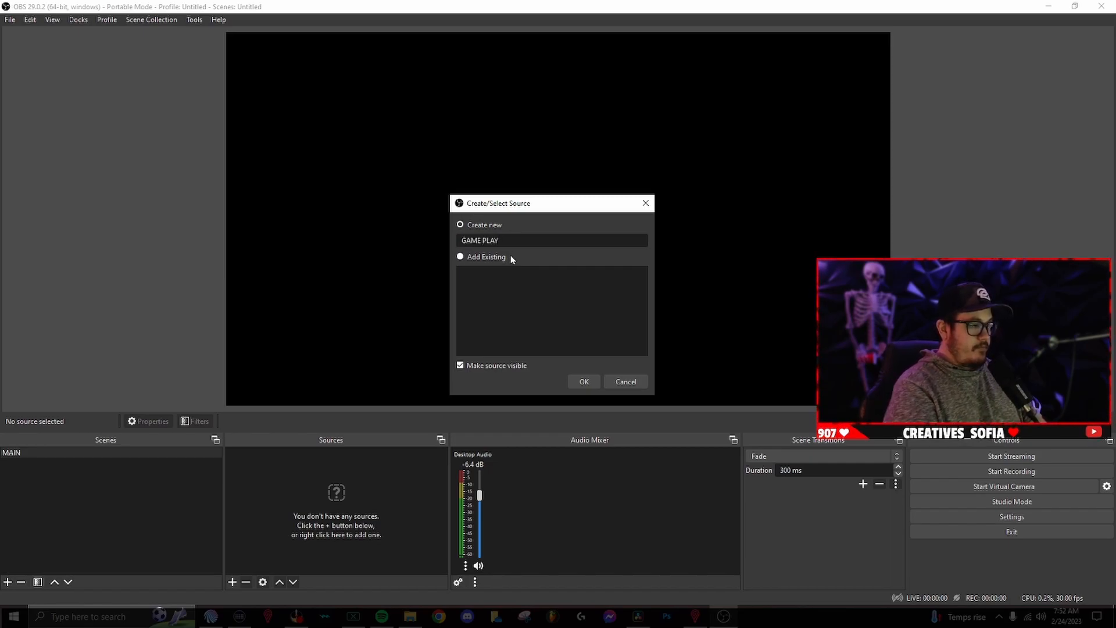
key(Return)
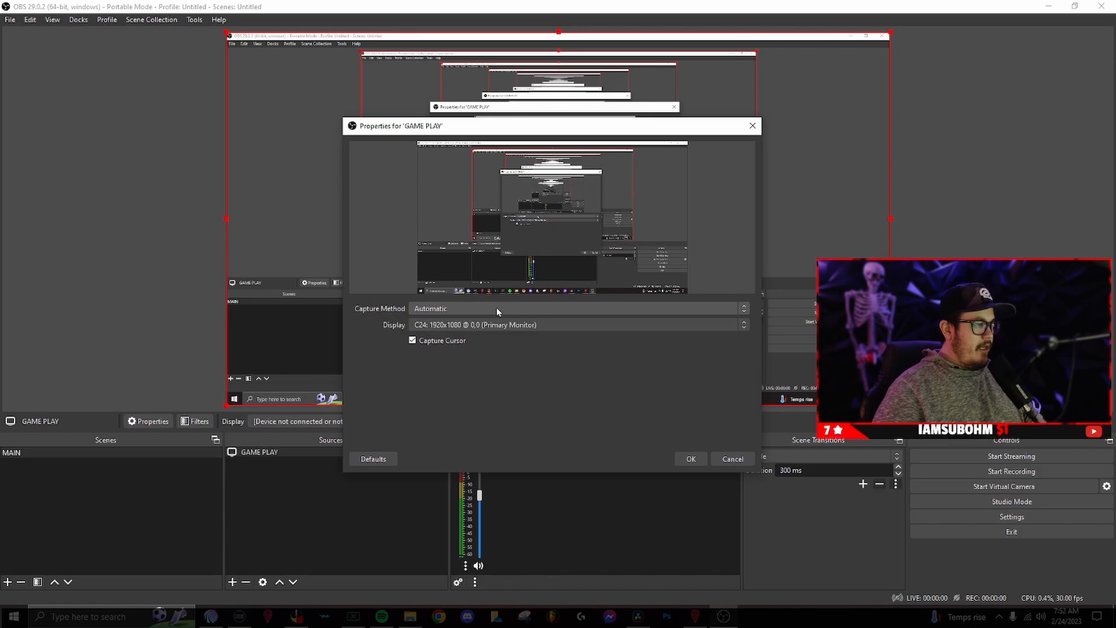
click(435, 327)
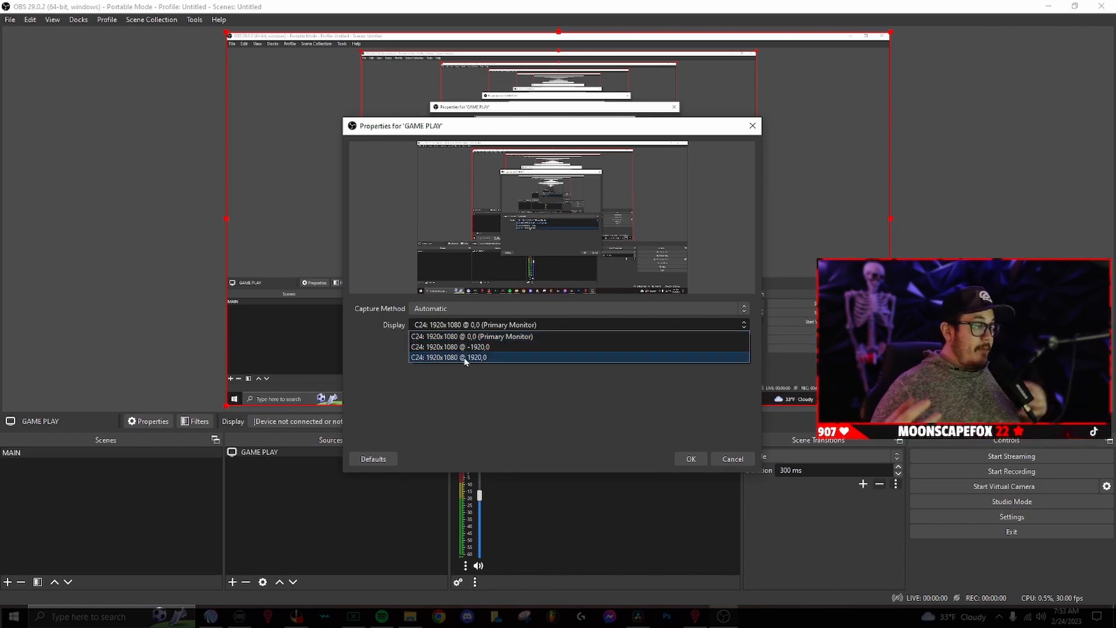
click(532, 337)
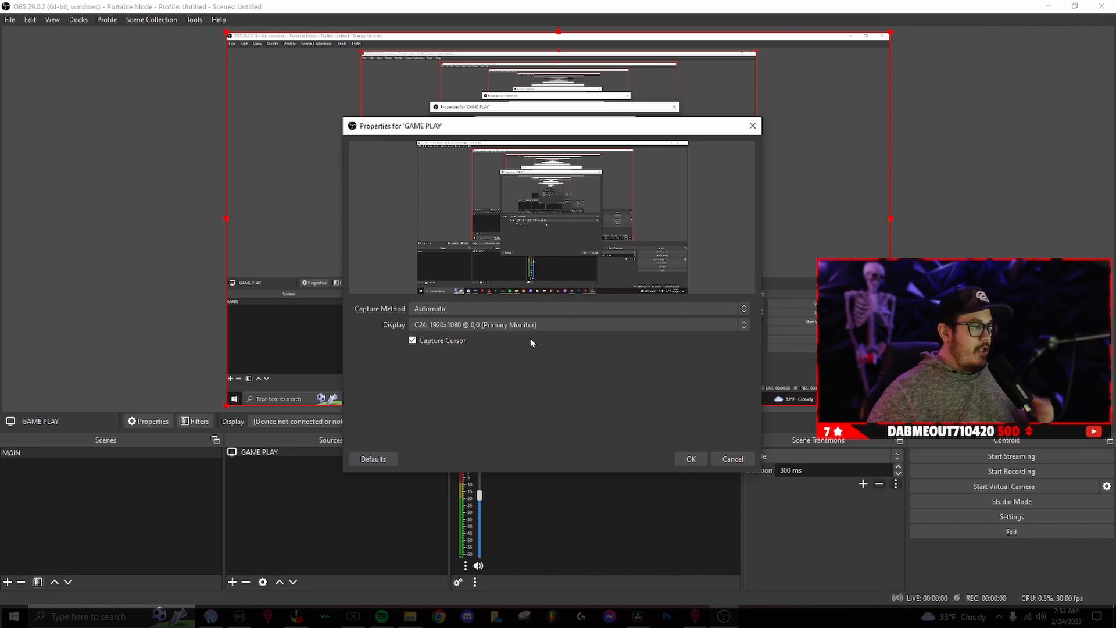
click(691, 460)
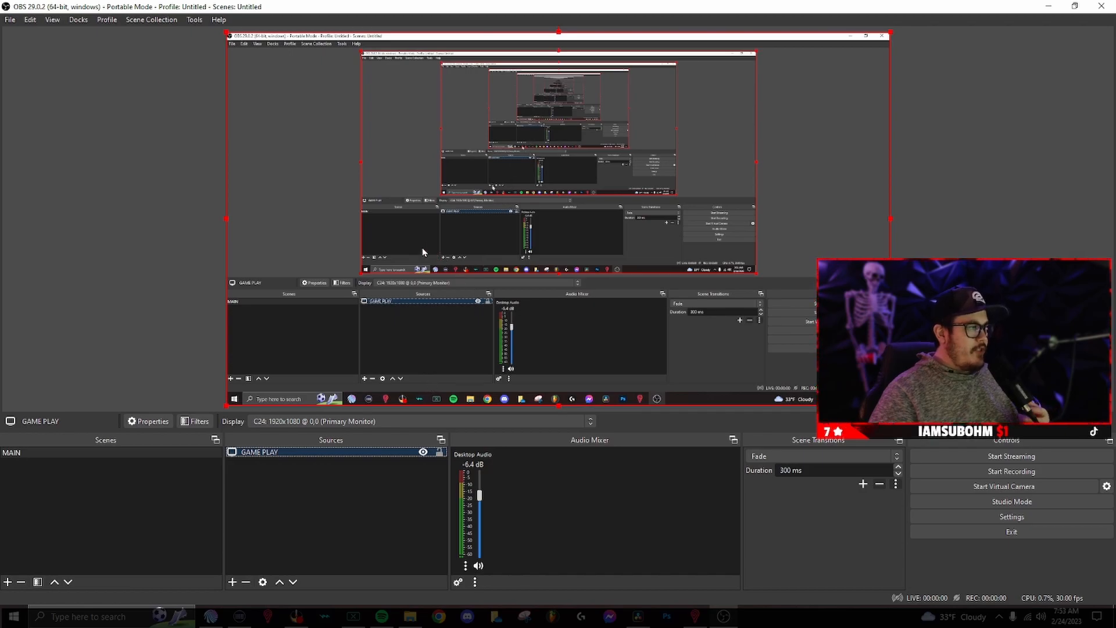
Step: Lock the GAME PLAY source so it cannot be moved on the canvas, and deselect it
mouse_move(409, 210)
mouse_down()
mouse_move(422, 264)
mouse_move(552, 186)
mouse_move(499, 205)
mouse_move(485, 238)
mouse_move(401, 183)
mouse_move(412, 208)
mouse_up()
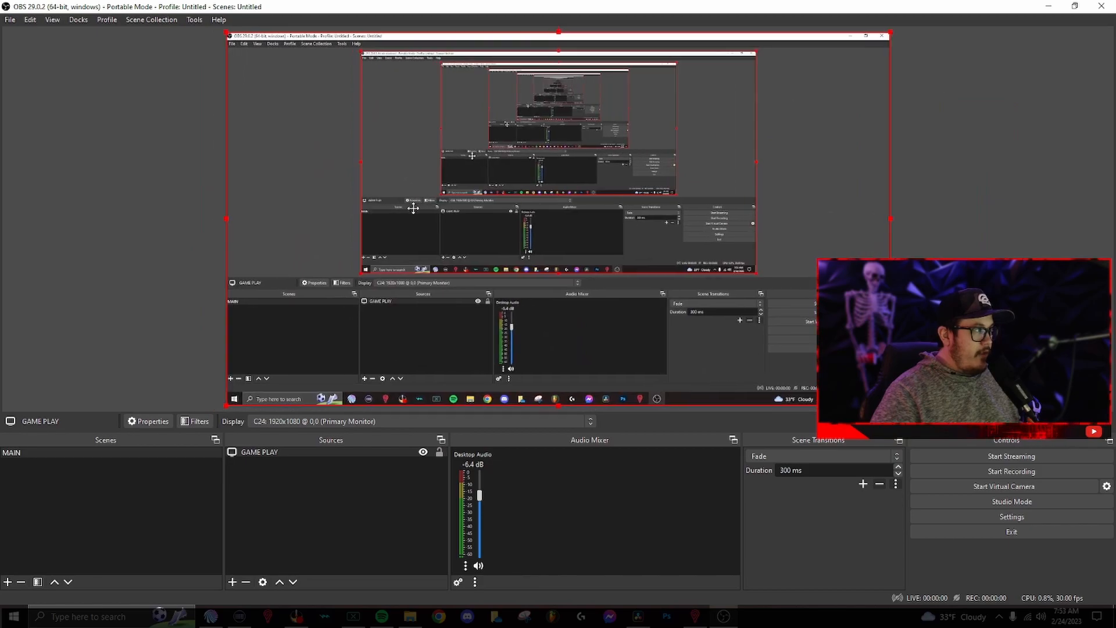
click(440, 452)
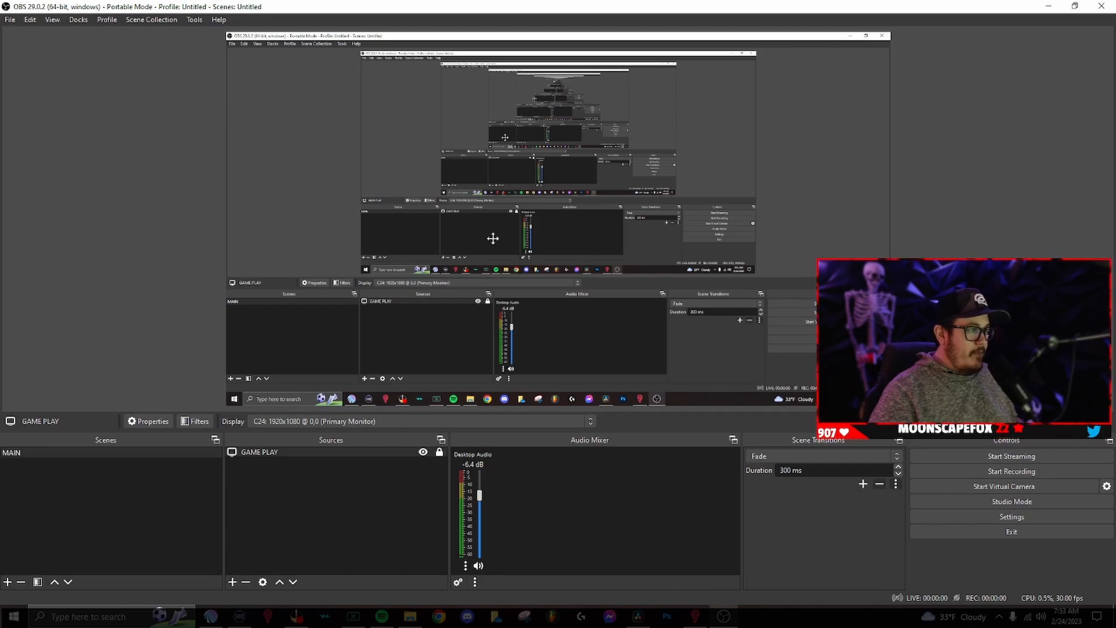
click(177, 150)
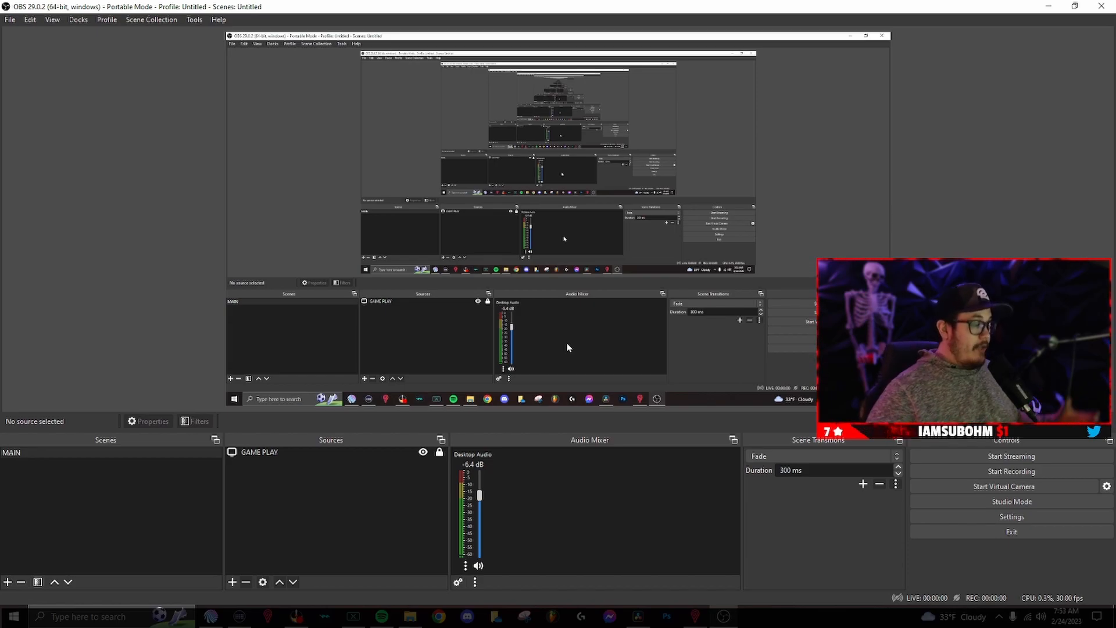
click(361, 503)
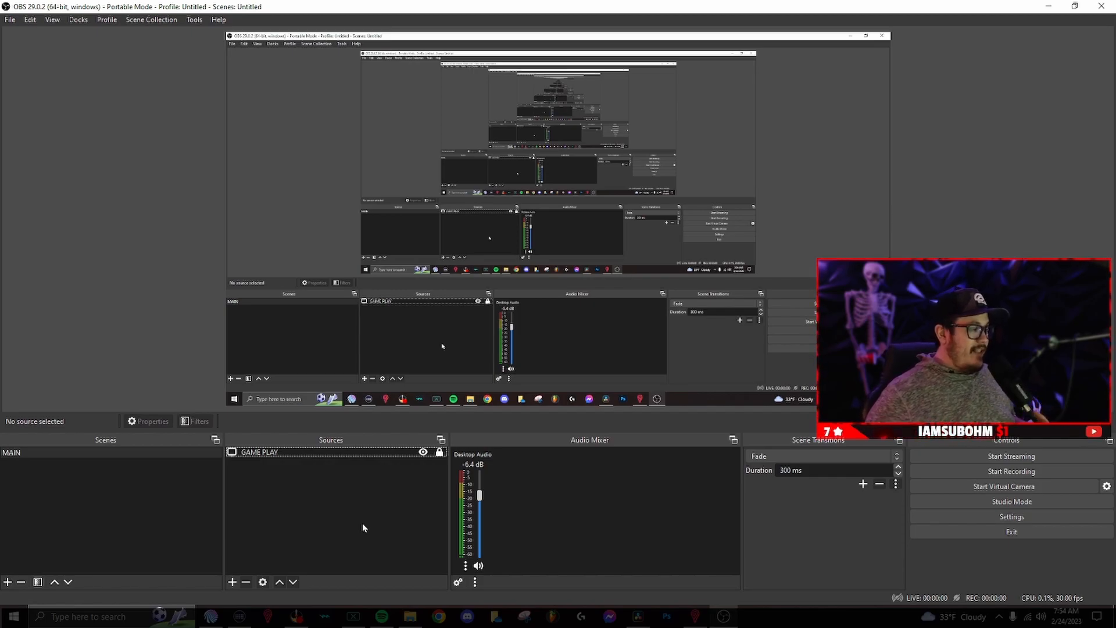
Step: Create a new scene named NESTED WEBCAM
click(90, 507)
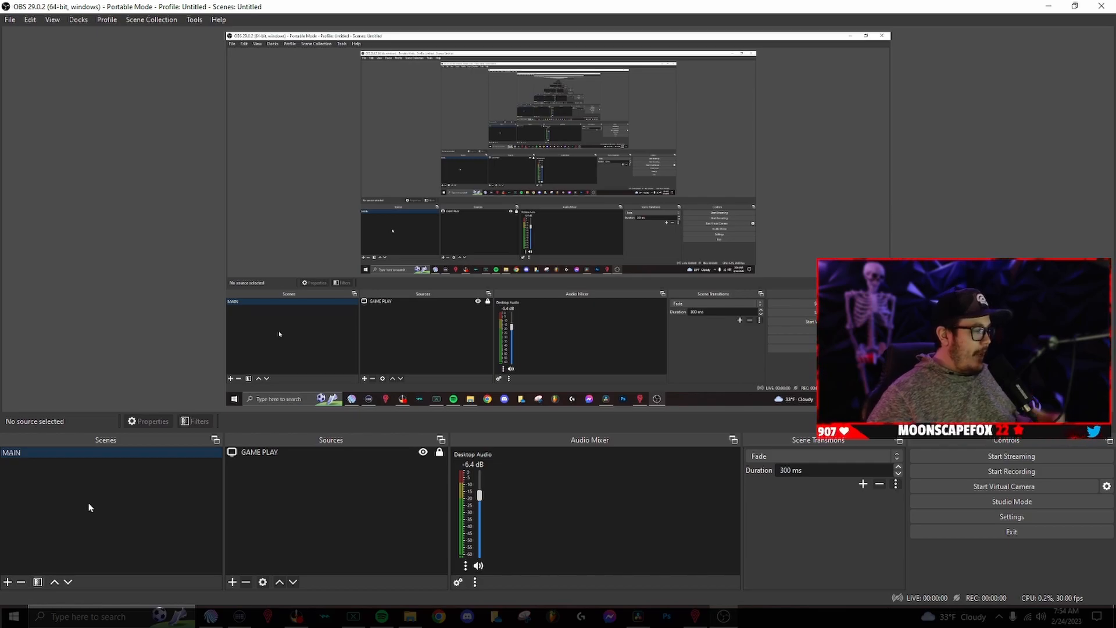
click(8, 582)
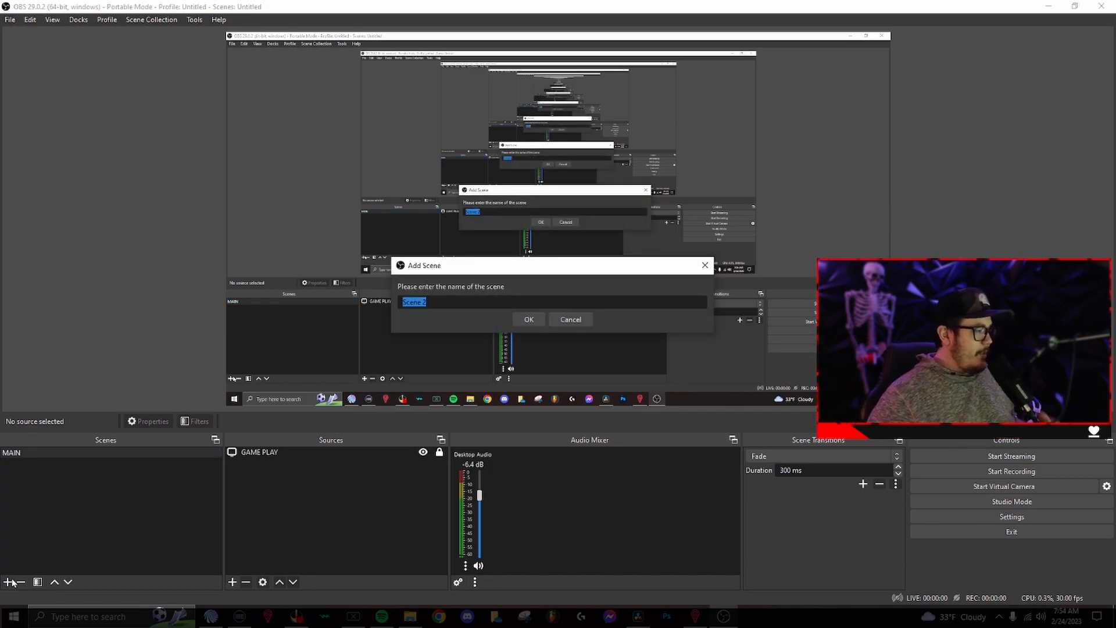
text(NESTED WE)
text(BAM)
key(BackSpace)
key(BackSpace)
text(CAM)
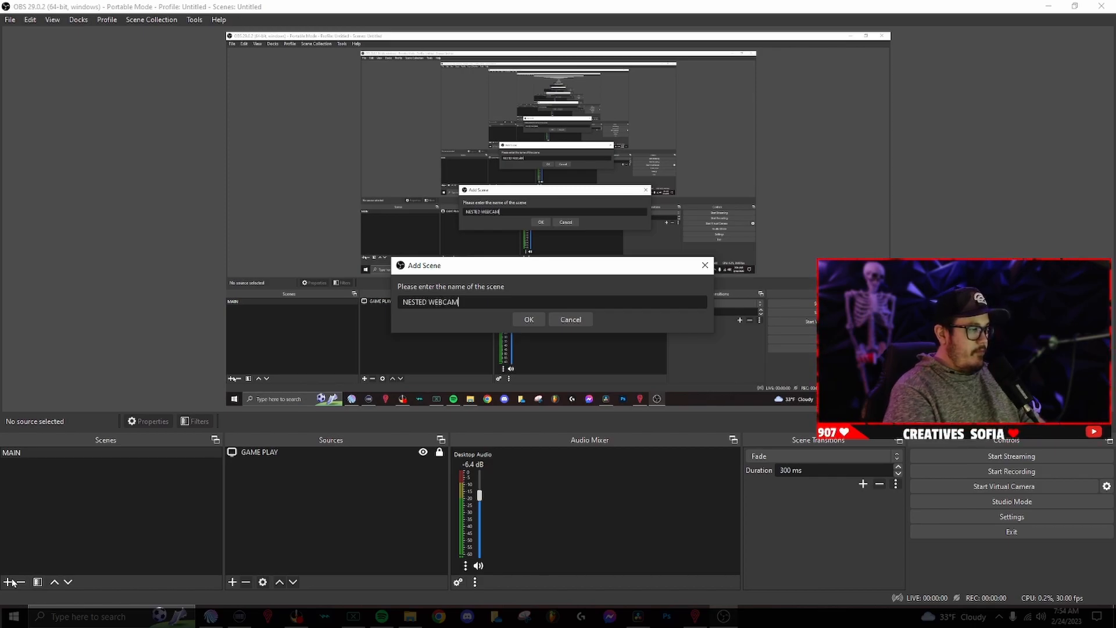
key(Return)
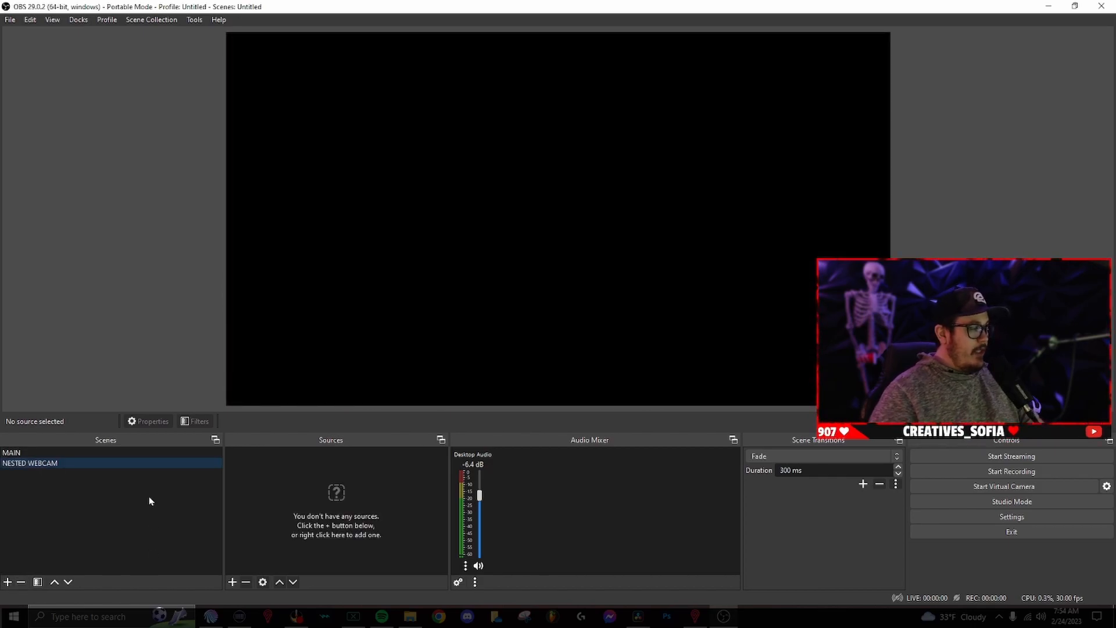
Step: Add a Video Capture Device source named FACE CAM to the NESTED WEBCAM scene
click(312, 531)
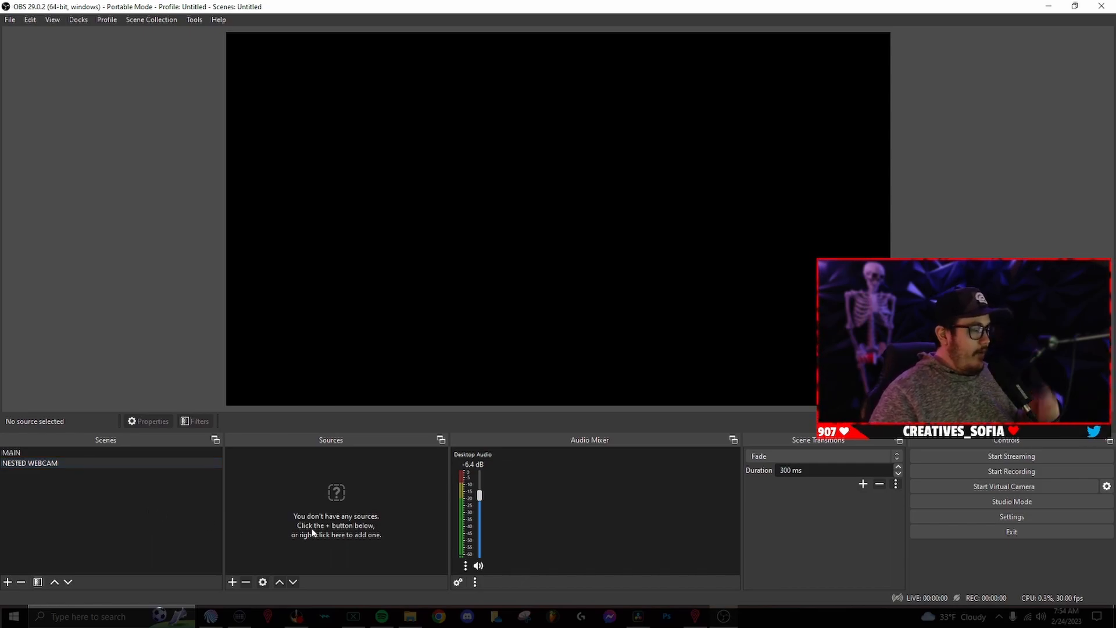
click(232, 582)
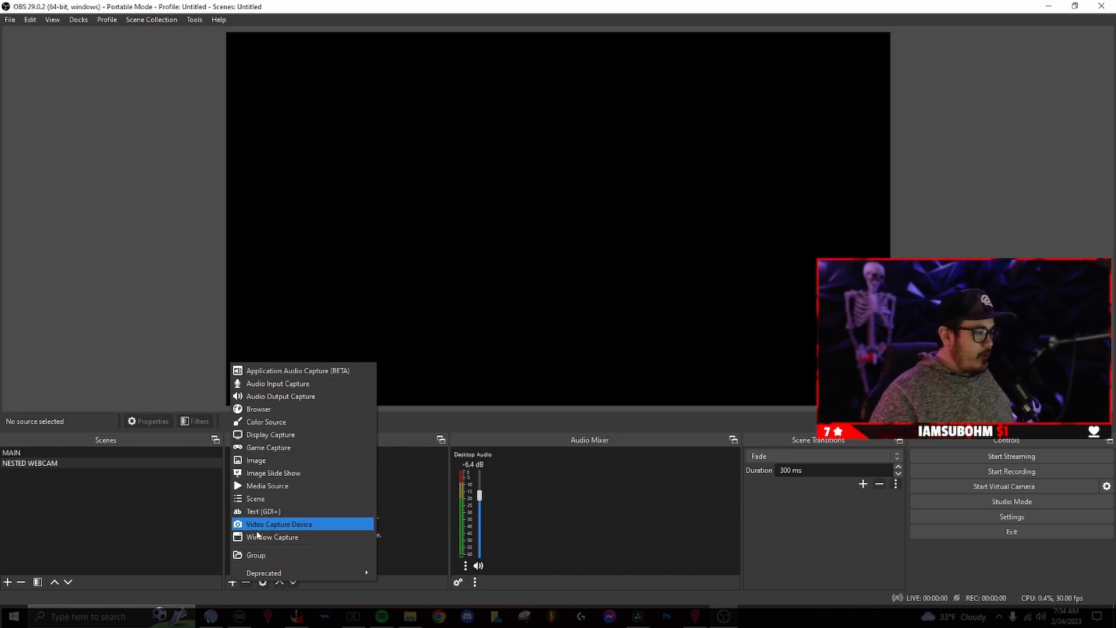
click(276, 524)
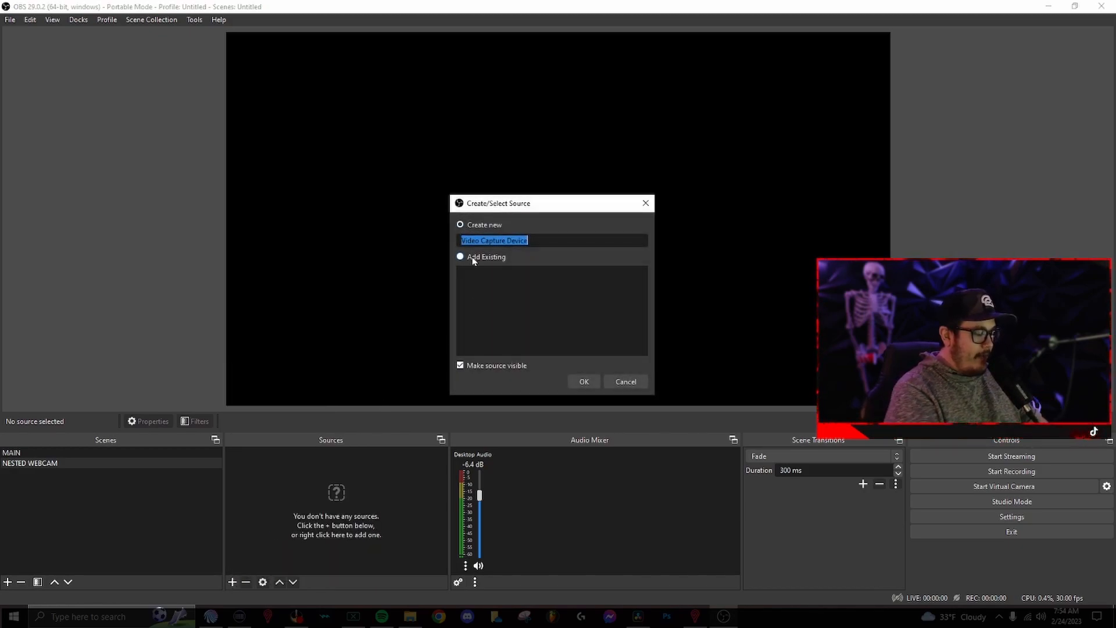
text(FACE CAM)
key(Return)
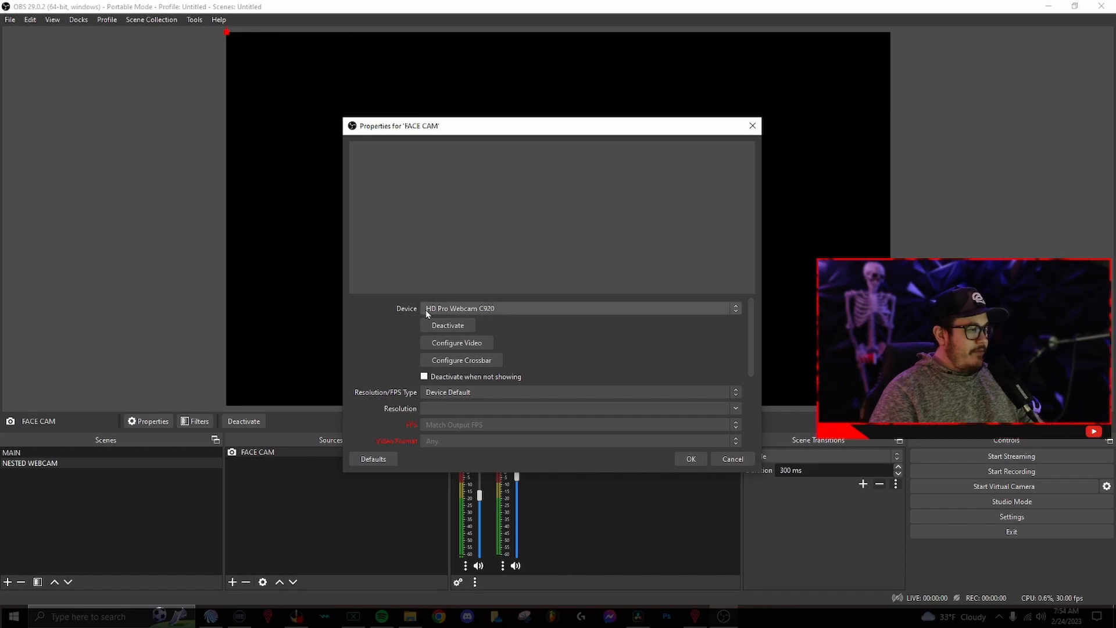
Step: Set FACE CAM's device to OBS Virtual Camera and scale the camera image to fill the whole canvas
click(522, 310)
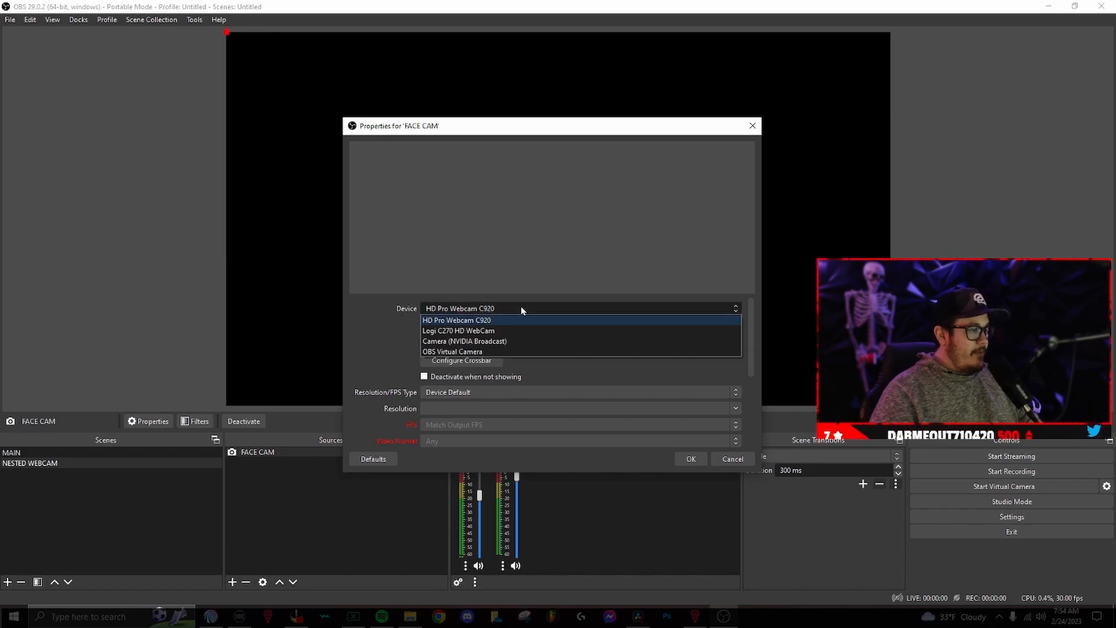
click(487, 356)
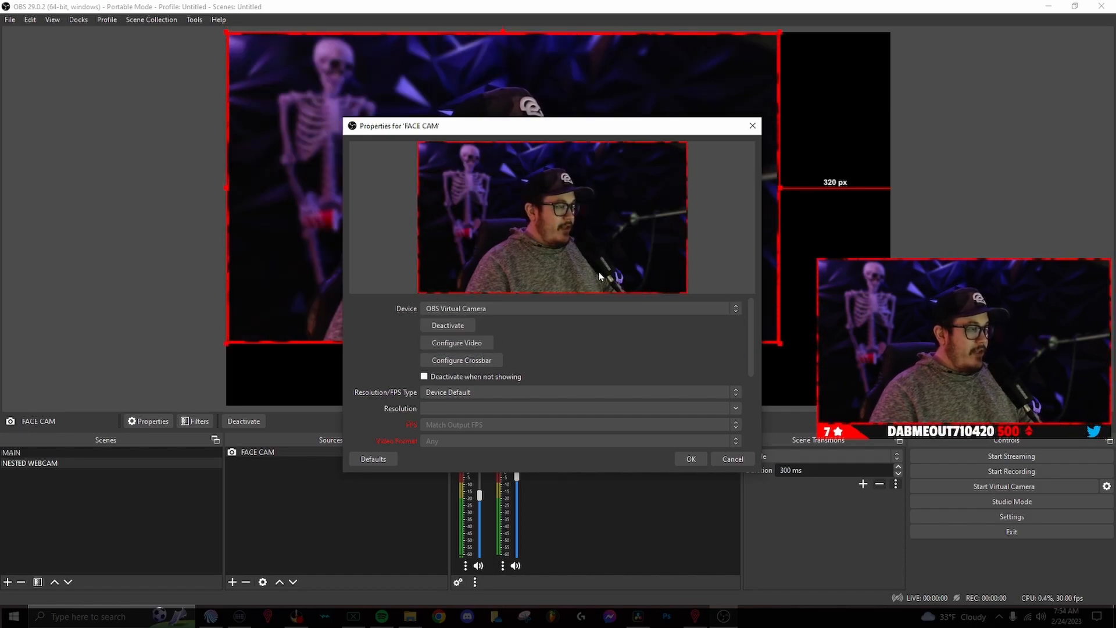
click(691, 458)
drag(780, 344, 889, 405)
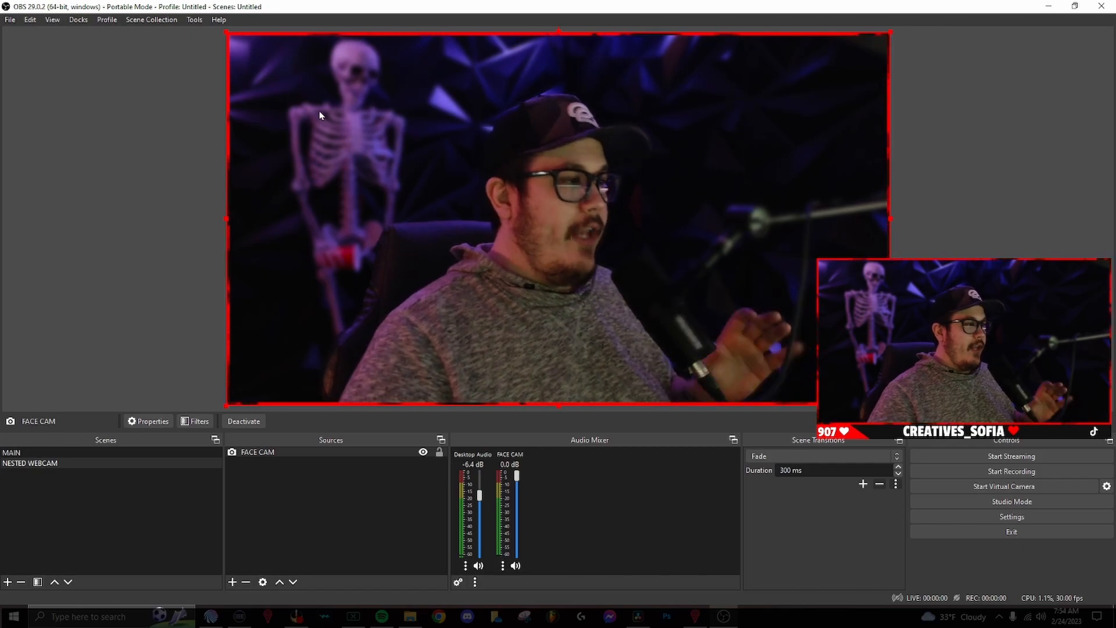
click(368, 502)
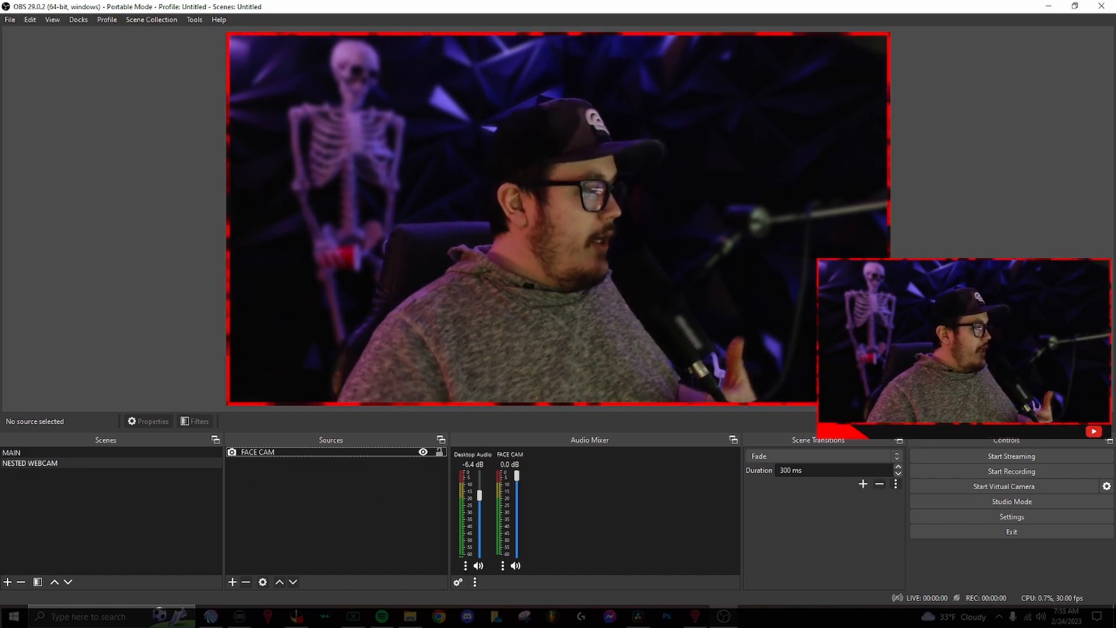
Step: Add the "frame glitch" video file from the FRAMES folder as a source in the NESTED WEBCAM scene
drag(0, 103, 208, 35)
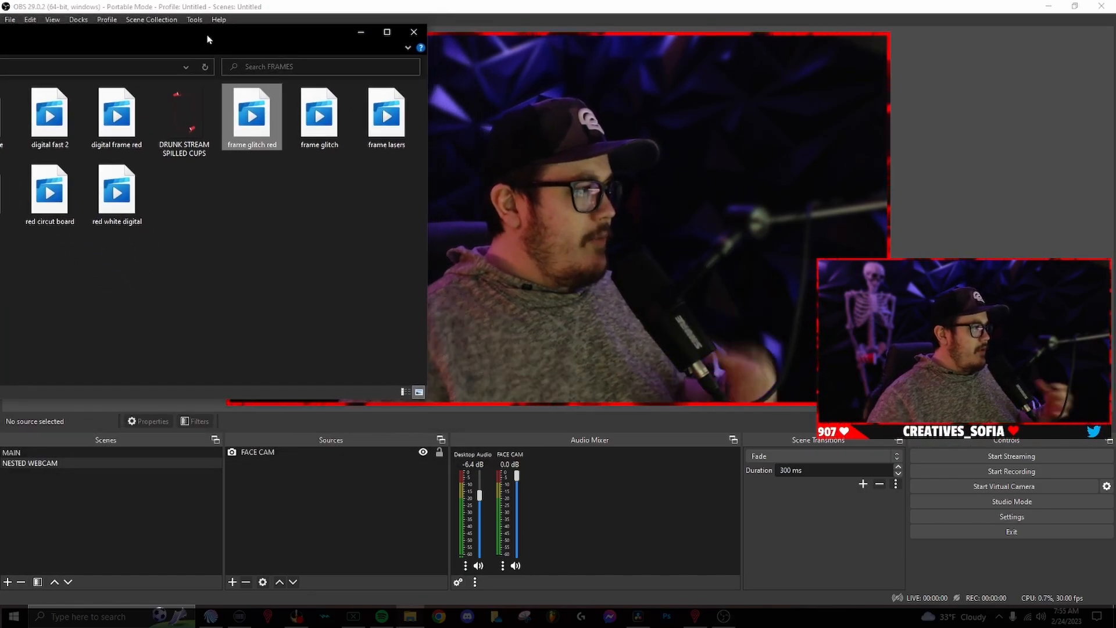
click(319, 114)
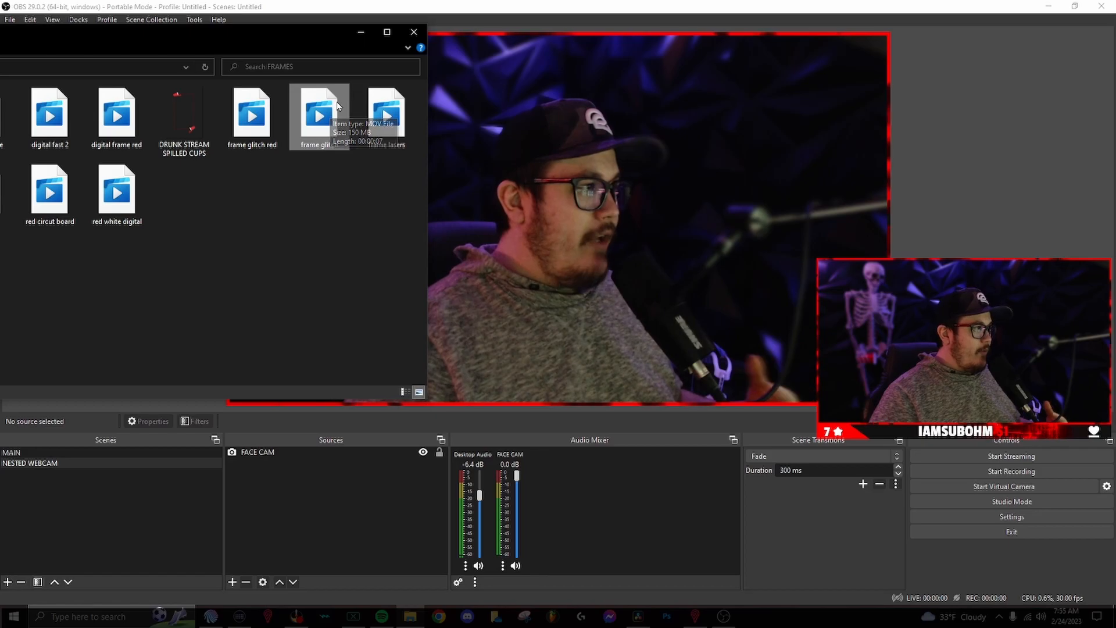
drag(324, 112, 334, 511)
Step: Enable looping for the frame glitch.mov media source and deselect it
click(328, 452)
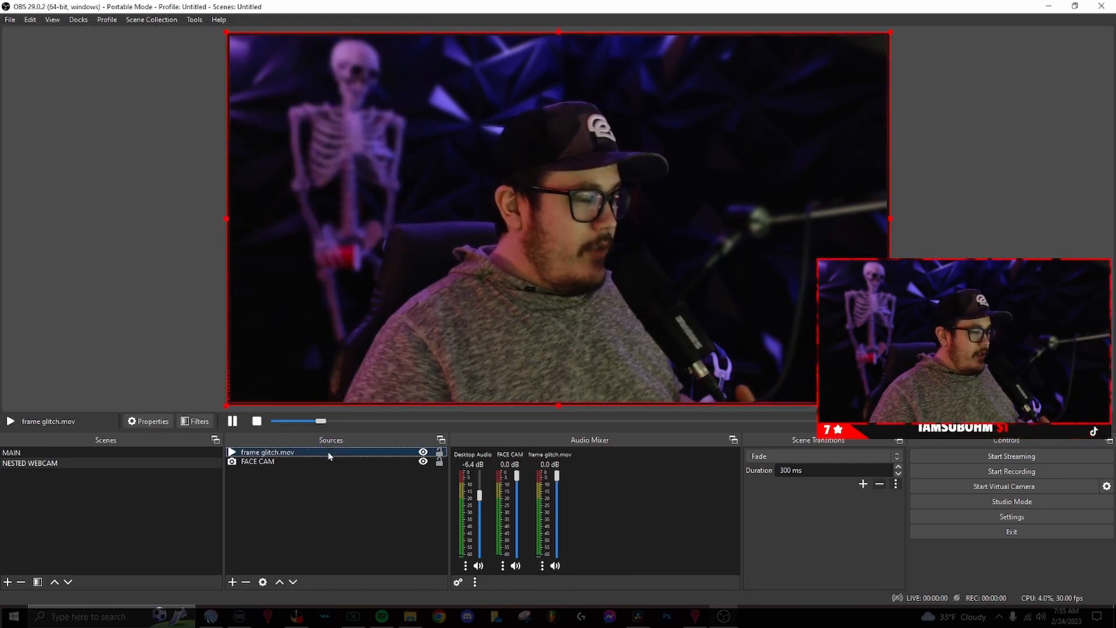
double_click(328, 452)
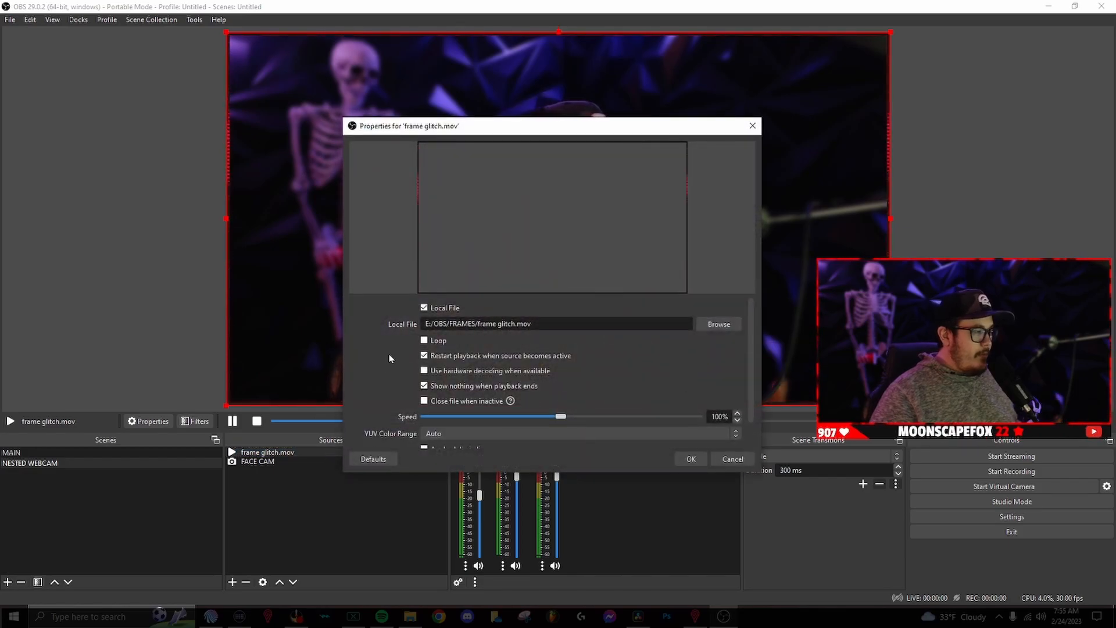
click(424, 341)
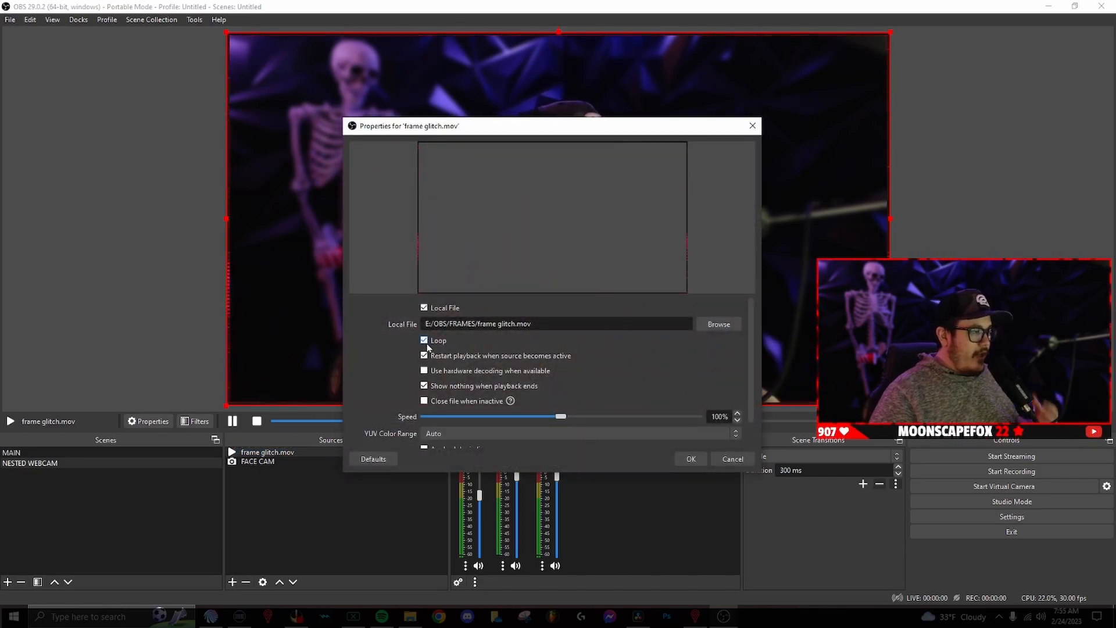
click(681, 461)
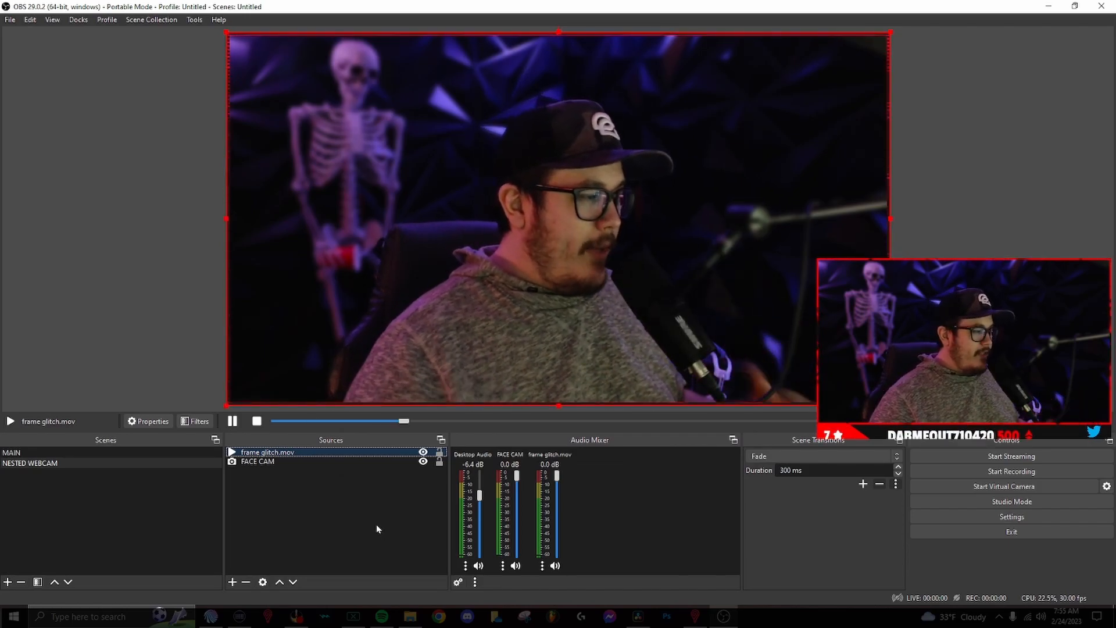
click(339, 510)
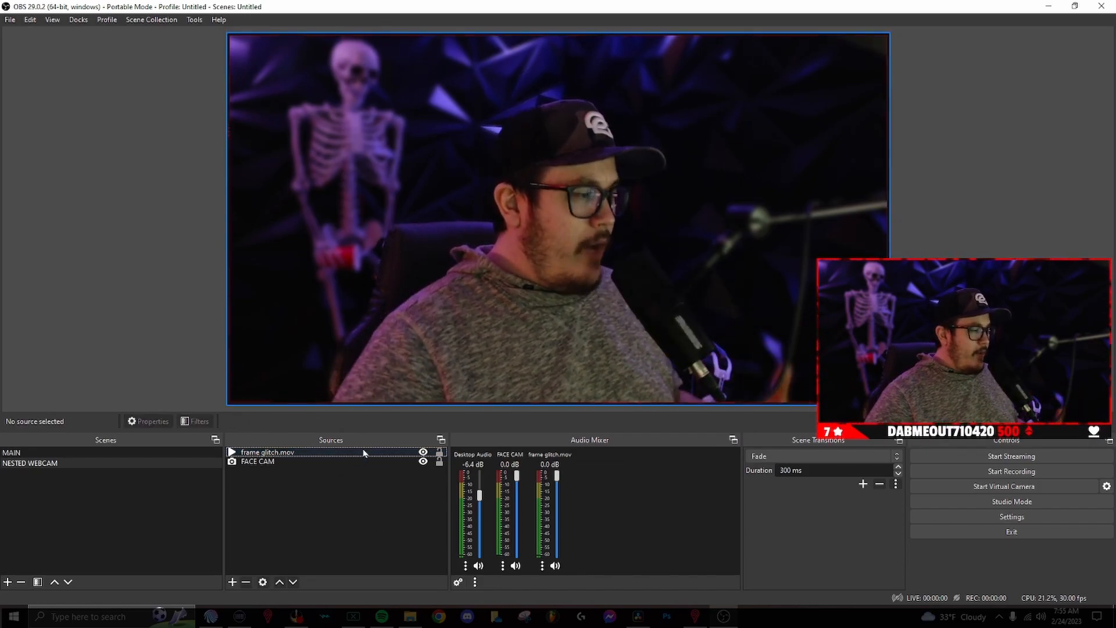
Step: Lock the frame glitch.mov and FACE CAM sources in the NESTED WEBCAM scene and switch to the MAIN scene
click(440, 453)
click(440, 461)
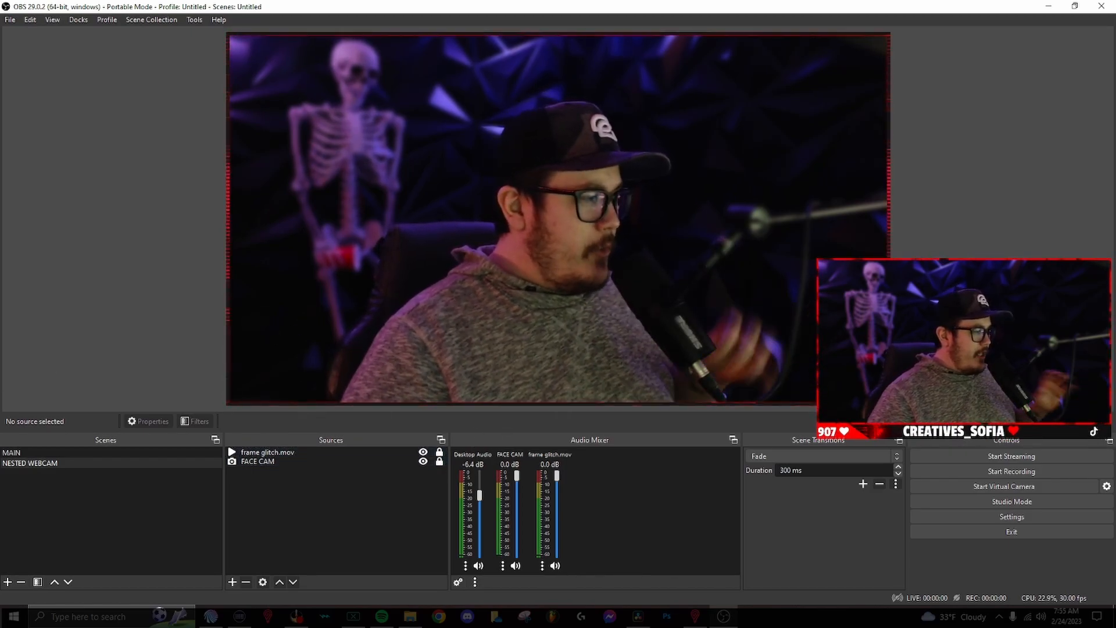
click(39, 453)
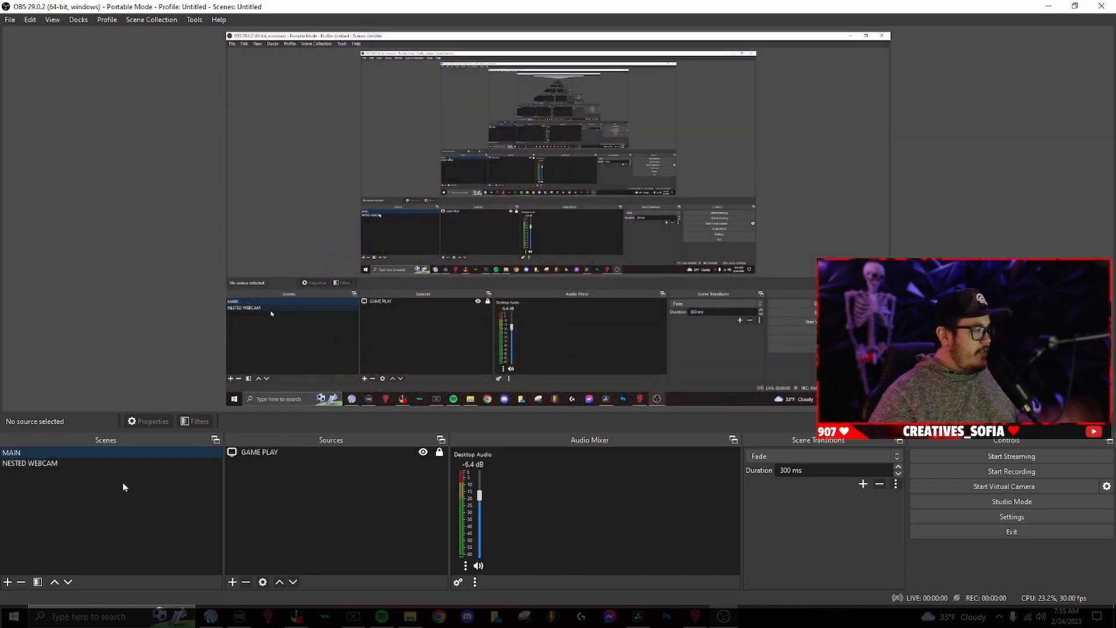
Step: Add the existing NESTED WEBCAM scene as a visible source in the MAIN scene
click(233, 583)
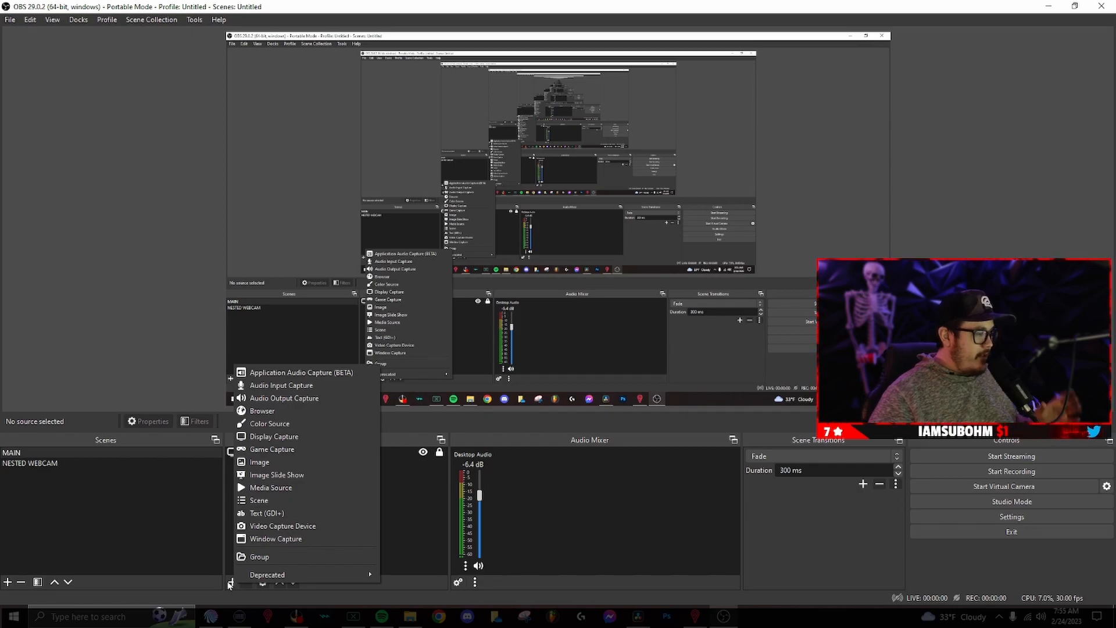
click(293, 504)
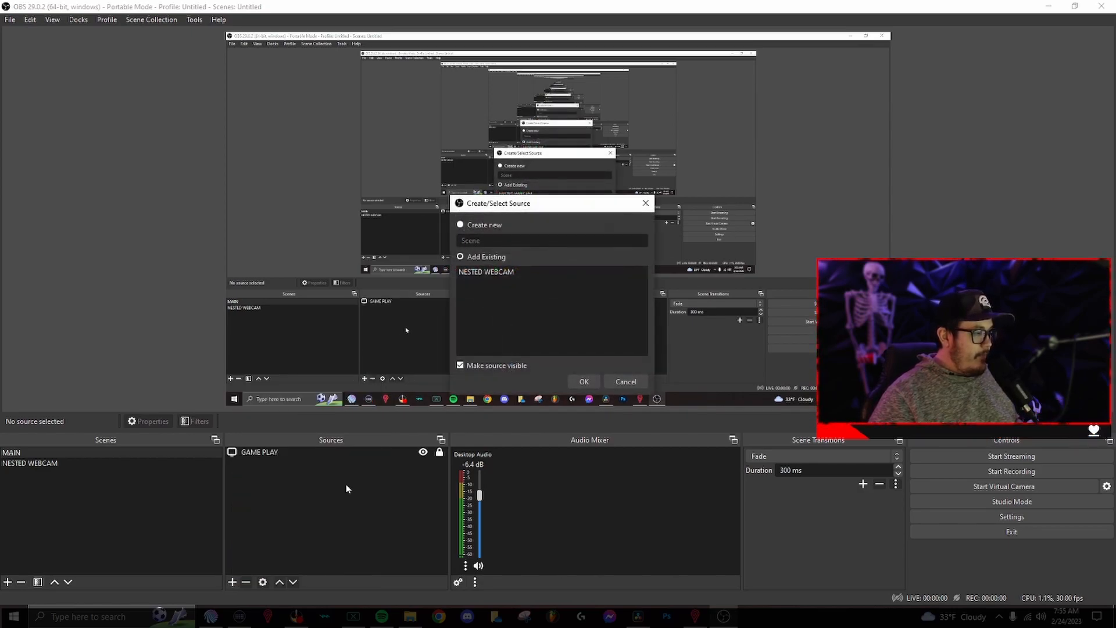
click(489, 278)
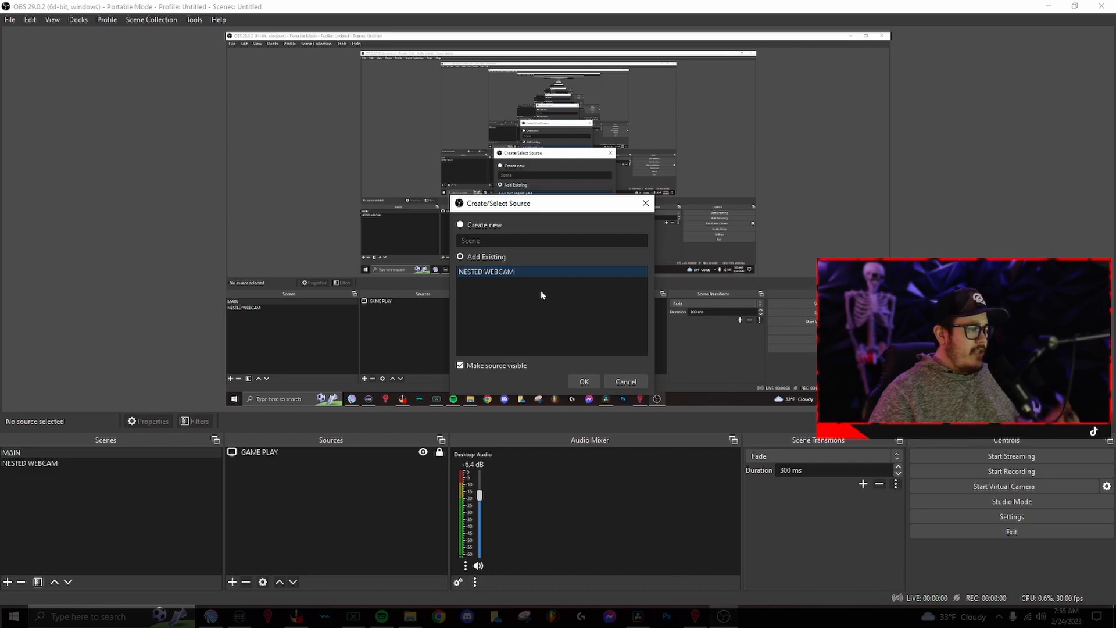
click(580, 382)
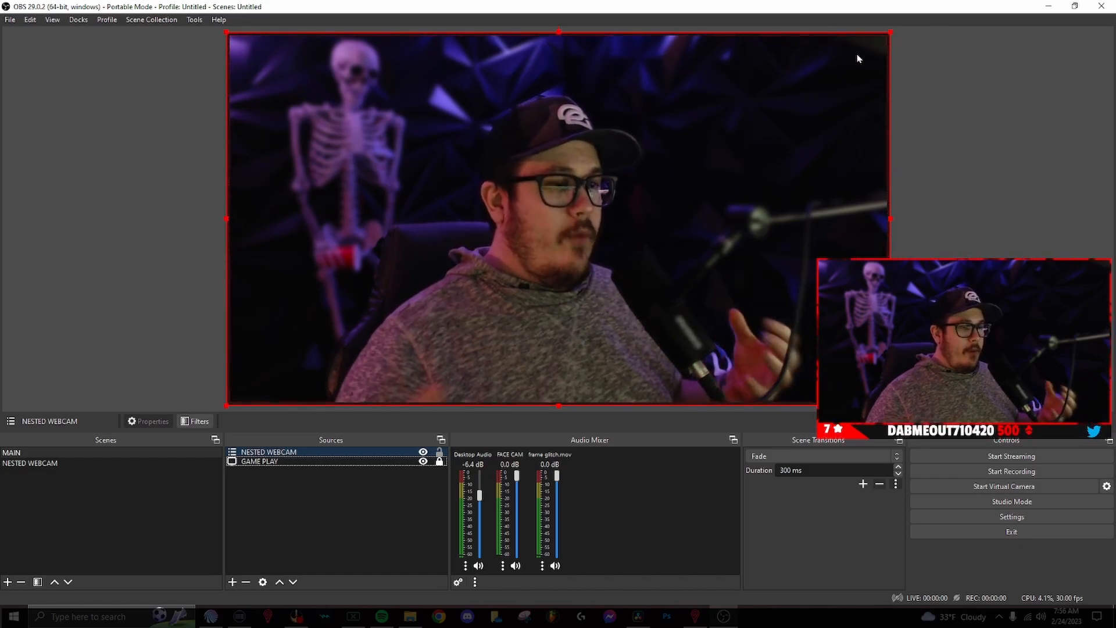
Step: Shrink the NESTED WEBCAM source to about a quarter of the canvas width, place it midway down the canvas's left edge, and deselect it
drag(890, 32, 394, 329)
drag(305, 343, 304, 217)
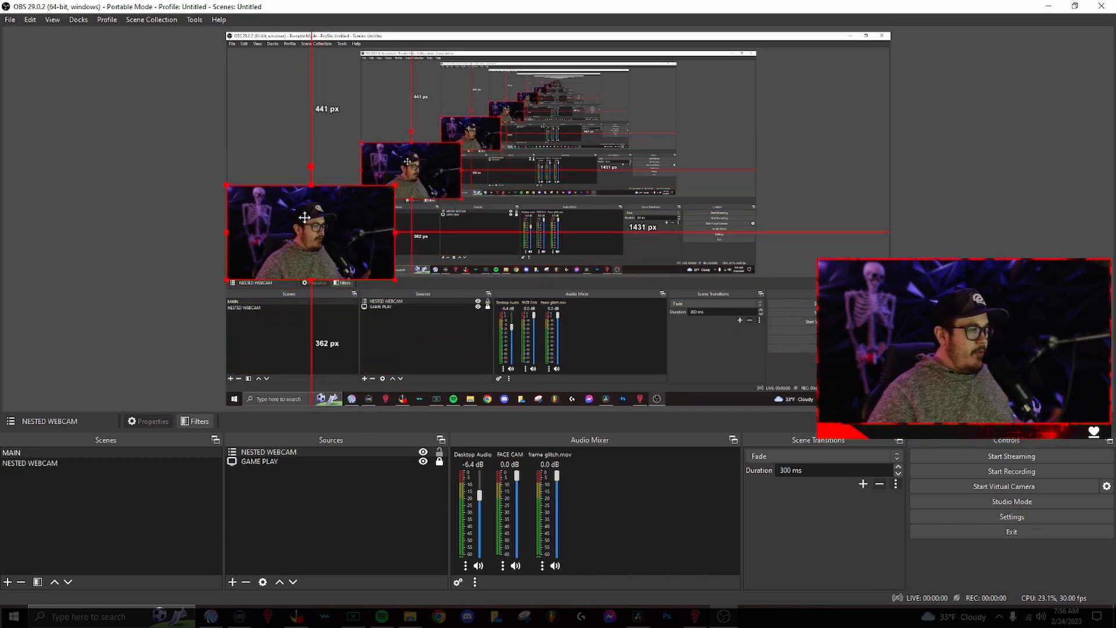
click(411, 358)
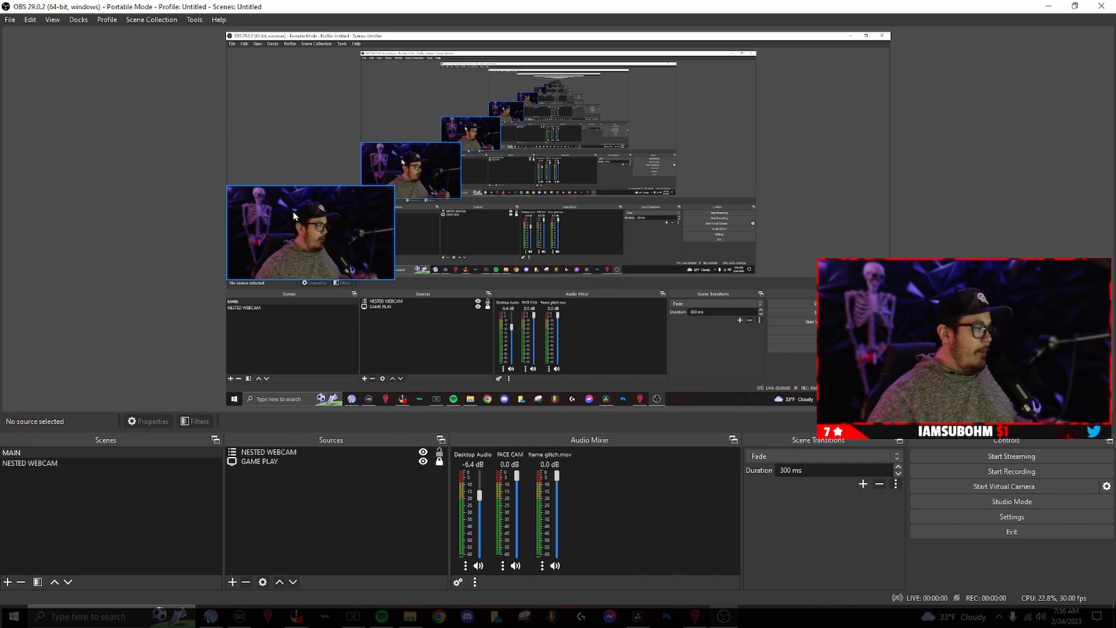
Step: Add the frame glitch video file as a separate source in the MAIN scene and accept its media properties
key(alt+Tab)
drag(319, 112, 316, 448)
double_click(318, 451)
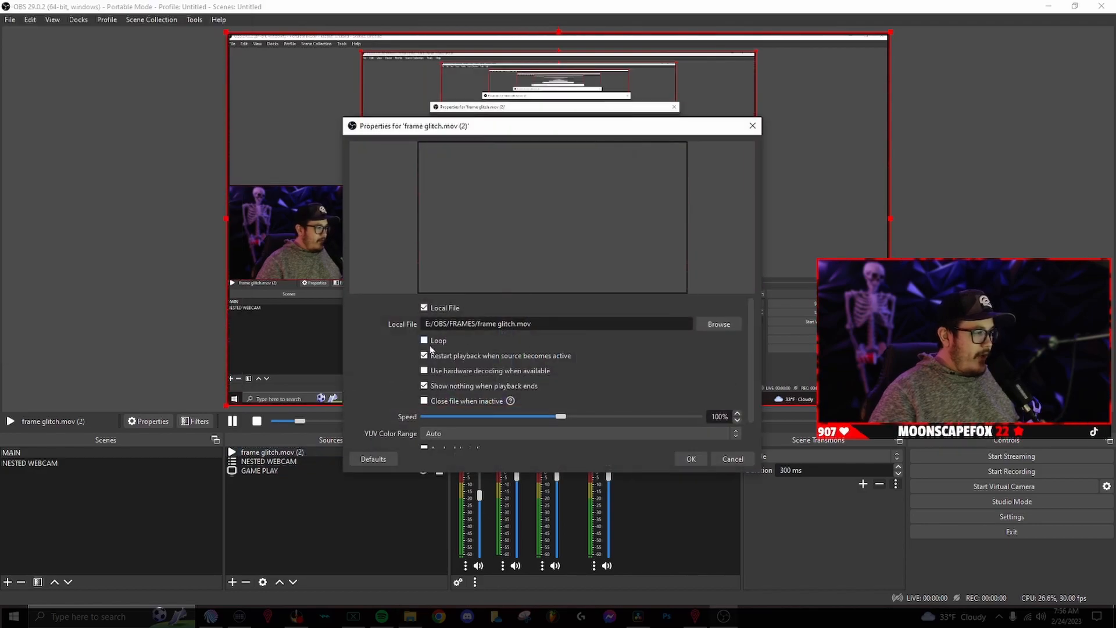
click(703, 462)
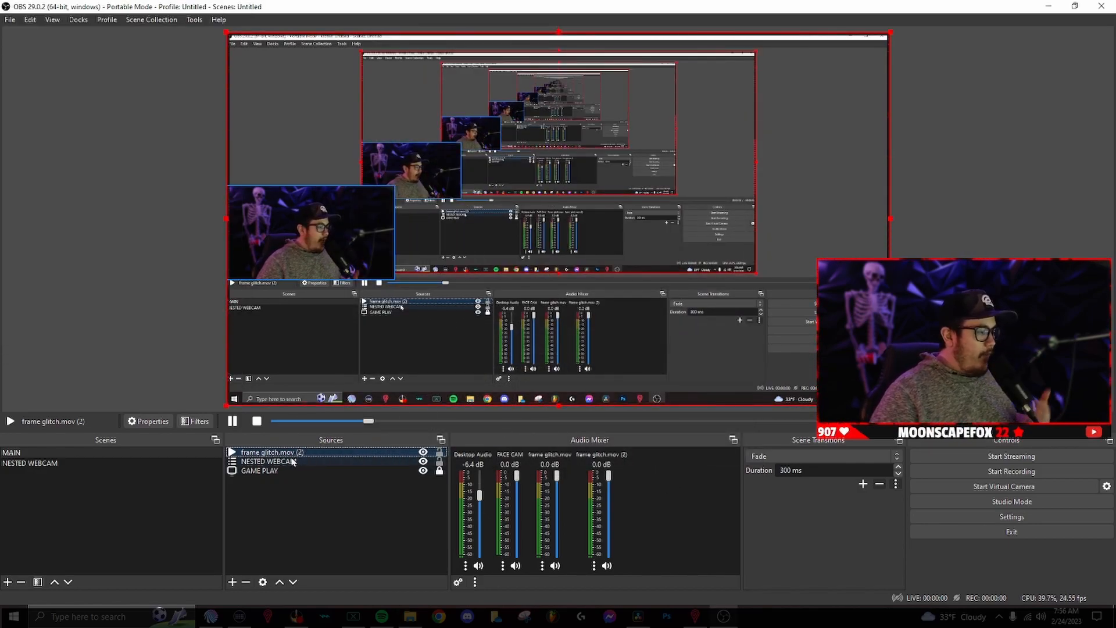
Step: Shrink the separate frame glitch.mov (2) source to fit over the webcam and move it off the camera image
drag(890, 28, 356, 208)
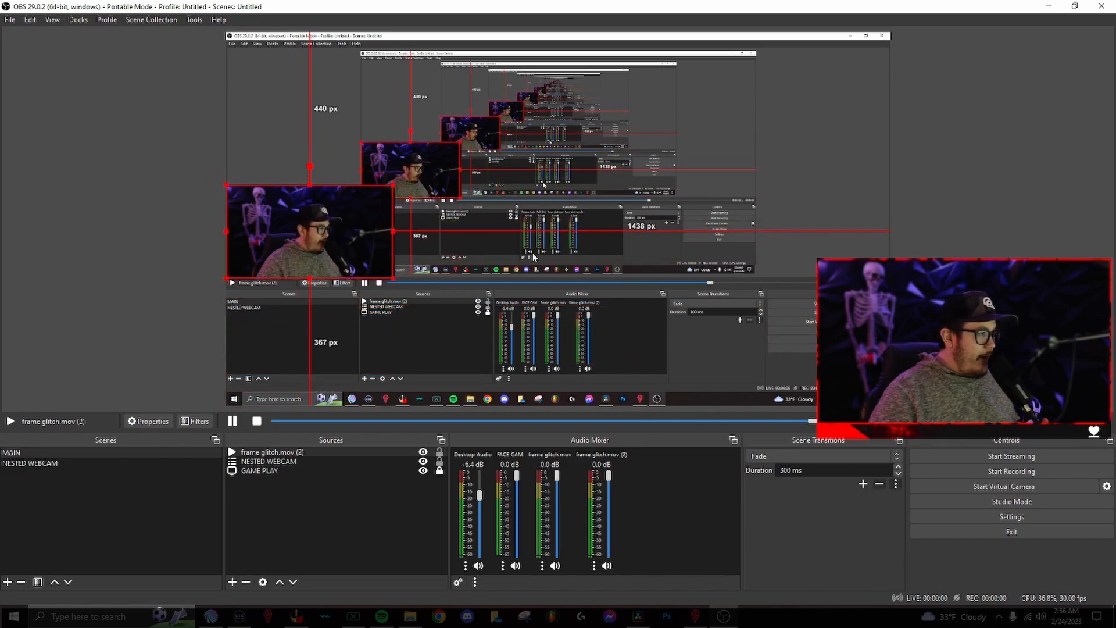
click(497, 283)
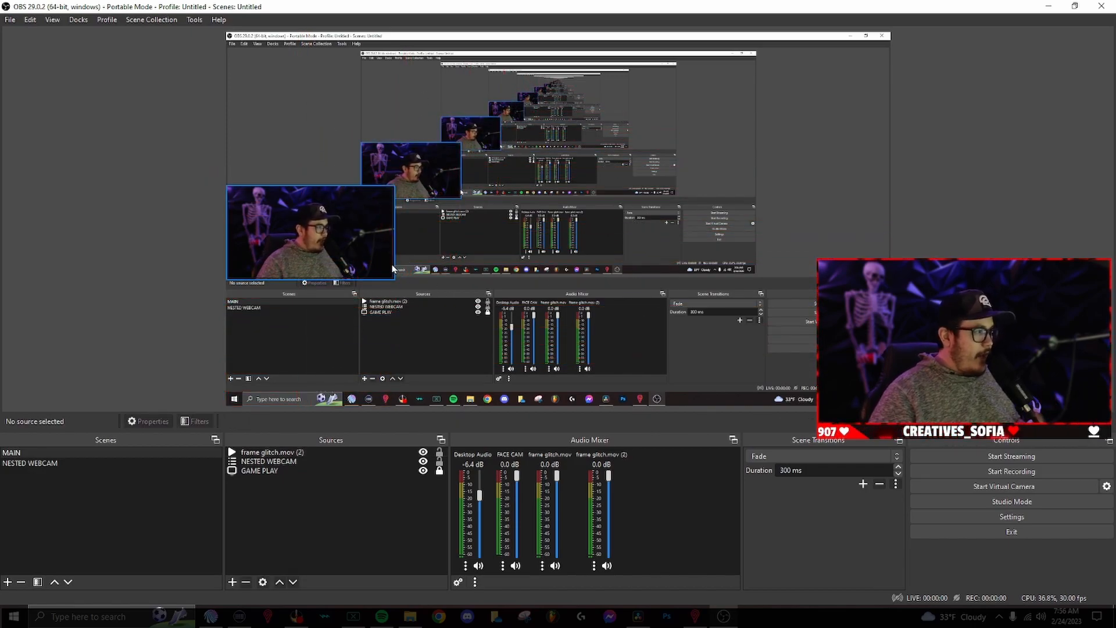
click(337, 252)
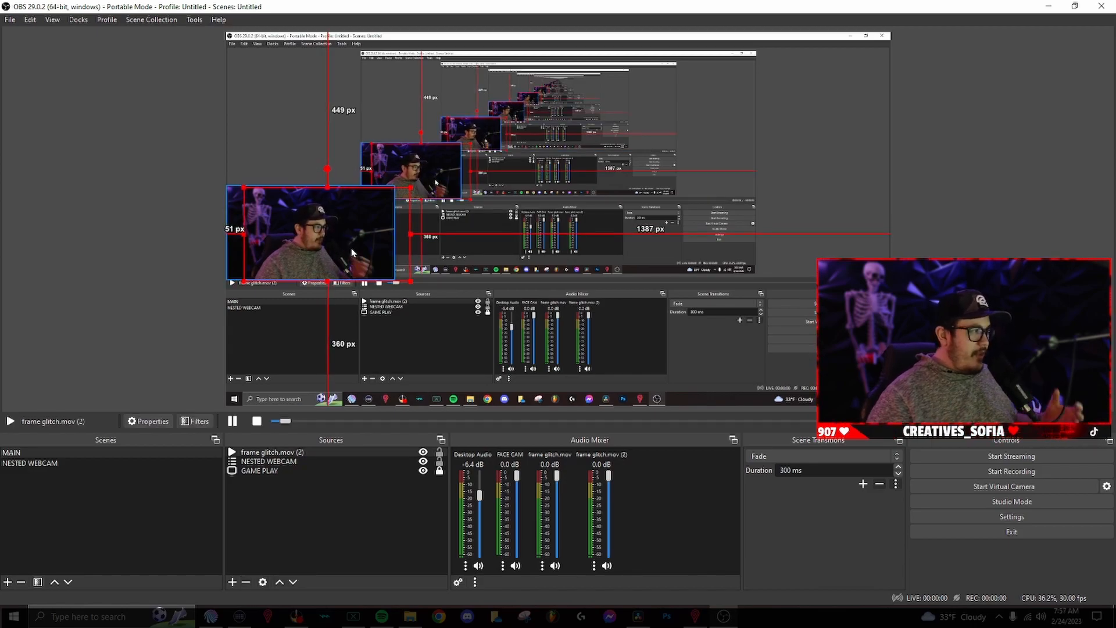
drag(340, 240, 459, 273)
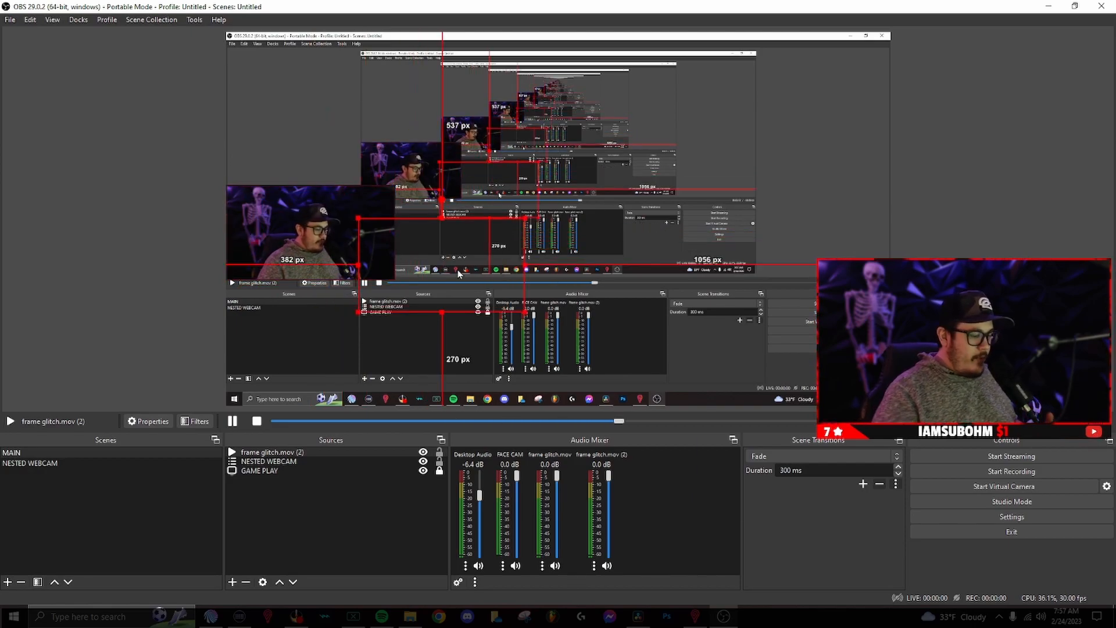
Step: Remove the frame glitch.mov (2) source from the MAIN scene
click(324, 453)
key(Delete)
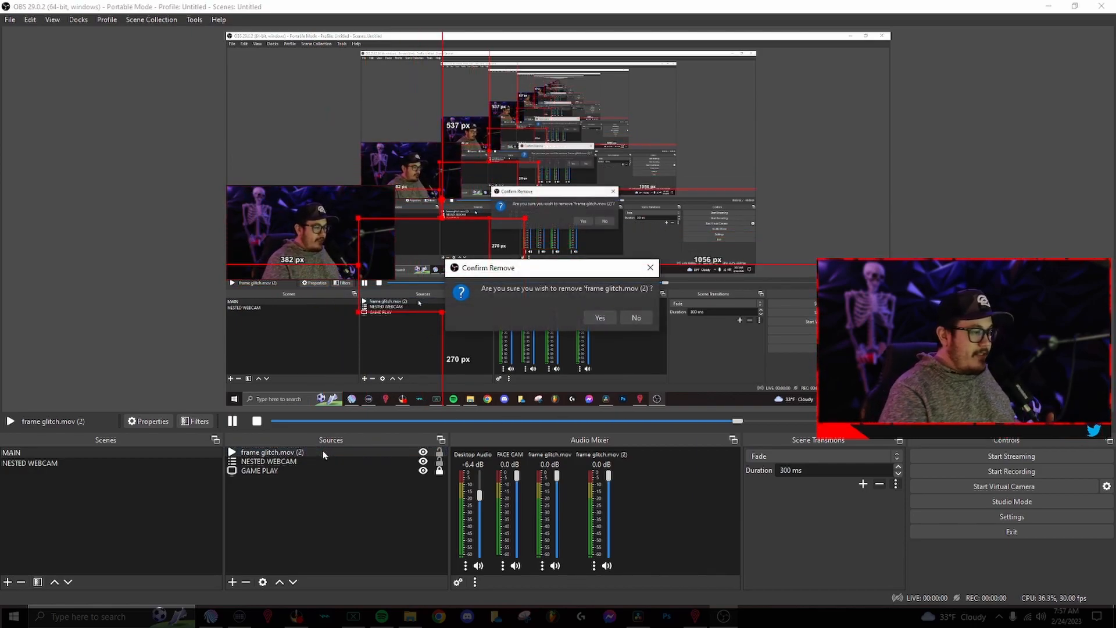
click(597, 317)
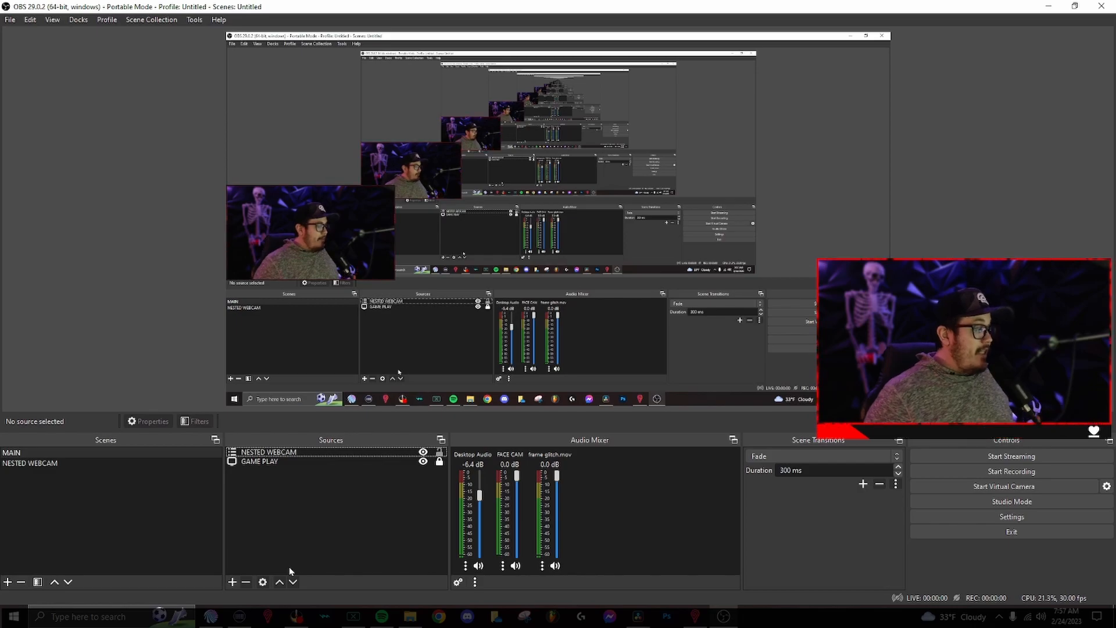
Step: Create a new scene named BE RIGHT BACK
click(87, 518)
click(11, 580)
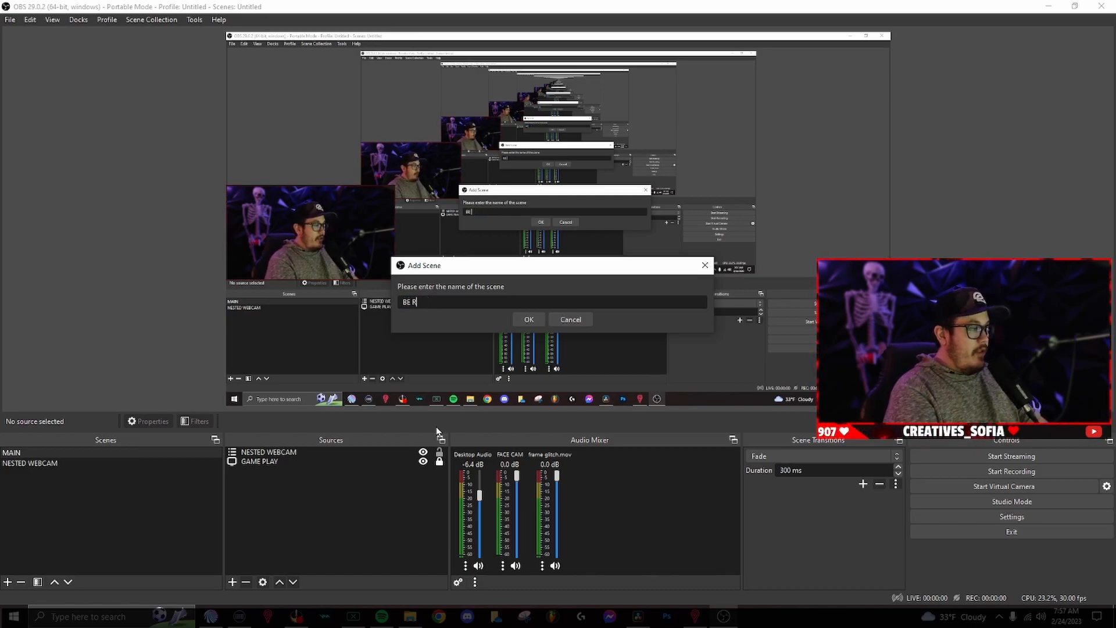
text(BE RIGHT BACK)
key(Return)
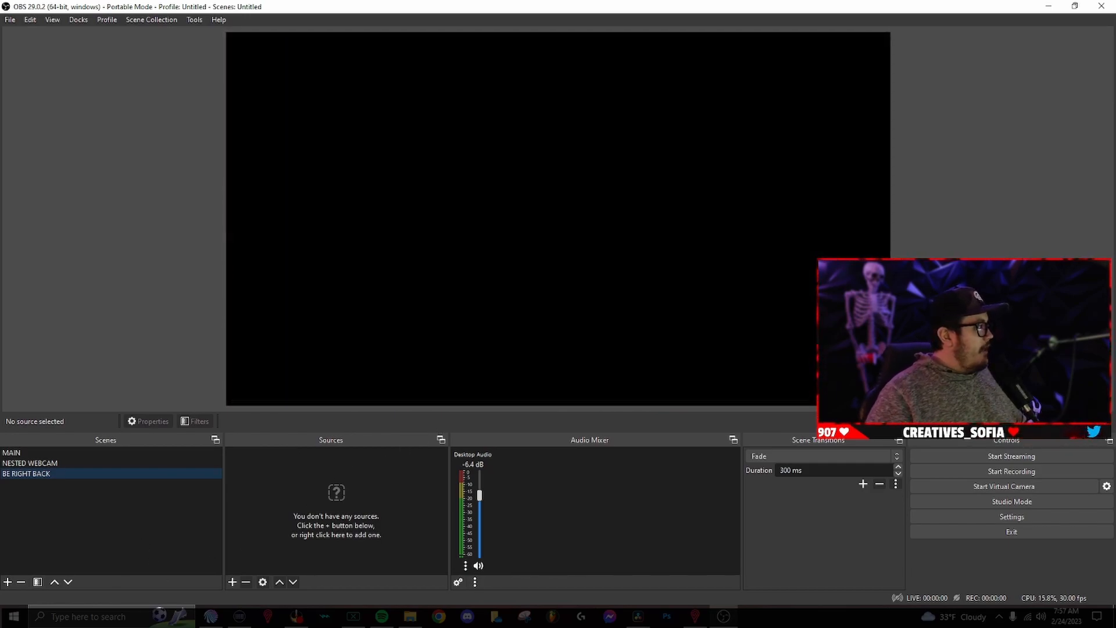
Step: Add the brb baw.png image from the BRB folder's black and white subfolder to the BE RIGHT BACK scene
drag(0, 75, 536, 111)
click(341, 323)
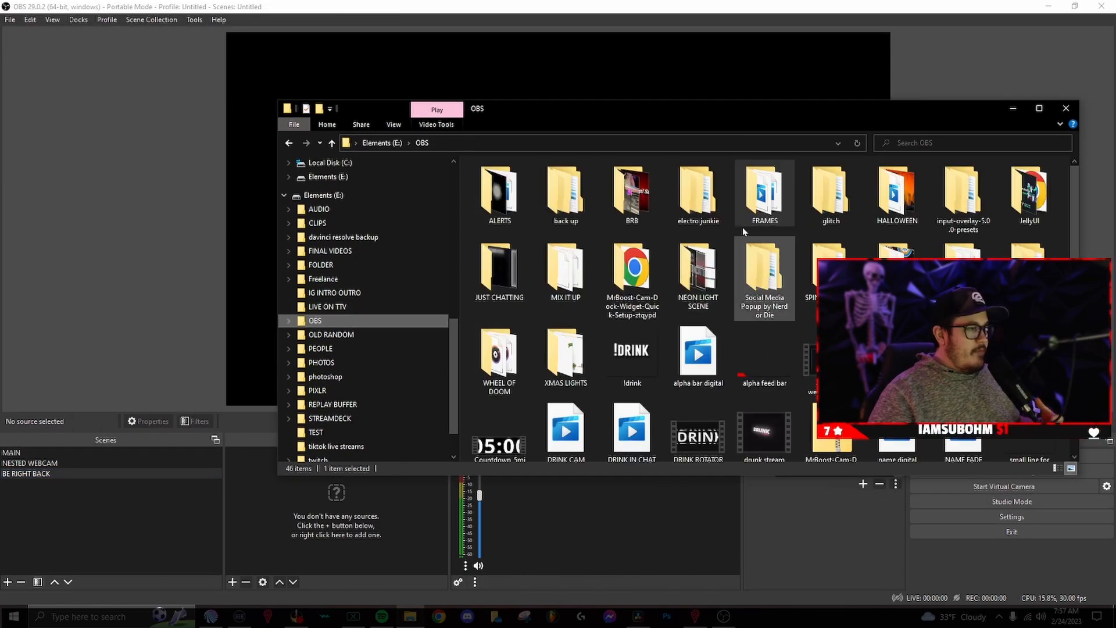
double_click(632, 192)
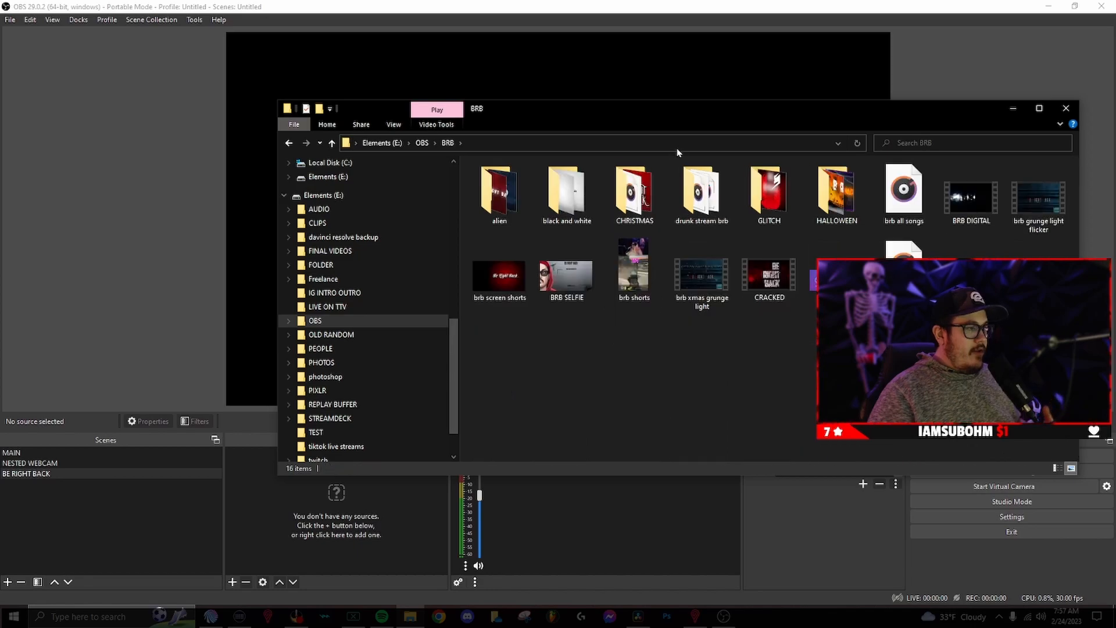
double_click(582, 184)
drag(569, 194, 361, 510)
click(361, 511)
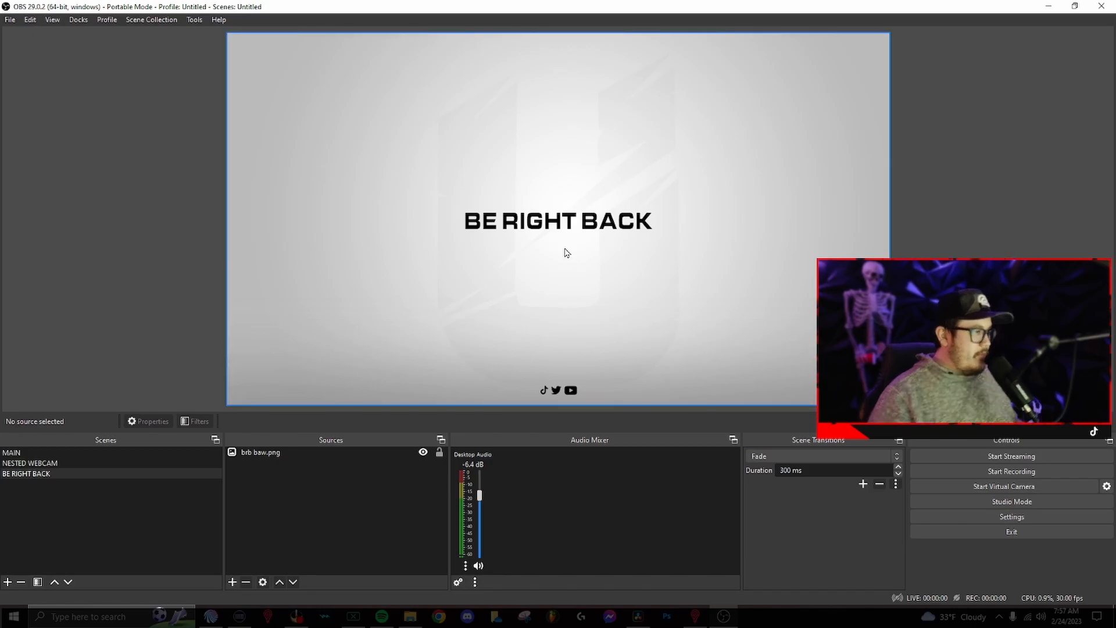
Step: Add the UNCULTURED STEVE RAP - brb.mp3 audio file from the BRB folder to the BE RIGHT BACK scene
click(410, 617)
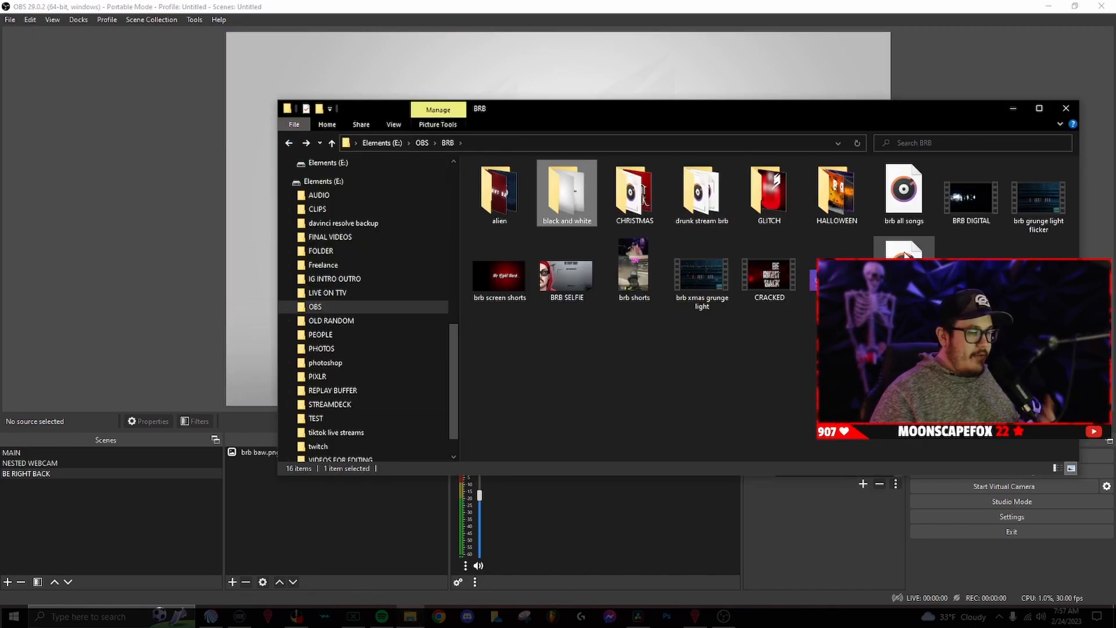
drag(904, 275, 307, 518)
click(269, 453)
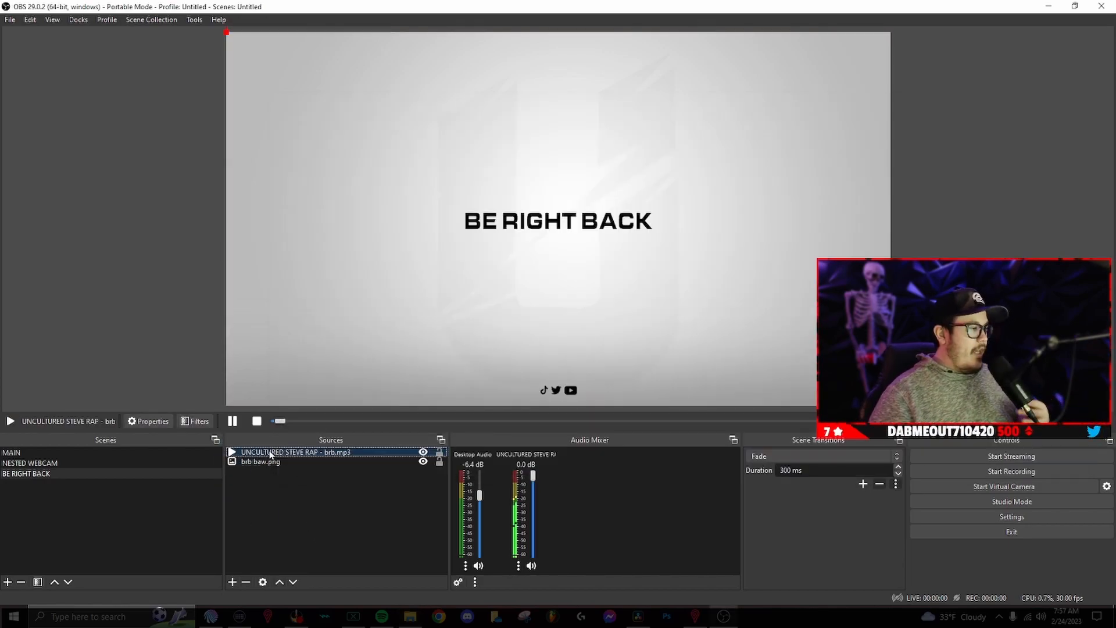
Step: Accept the brb.mp3 source's media properties, set its mixer volume to -4.0 dB, and return to the MAIN scene
double_click(285, 453)
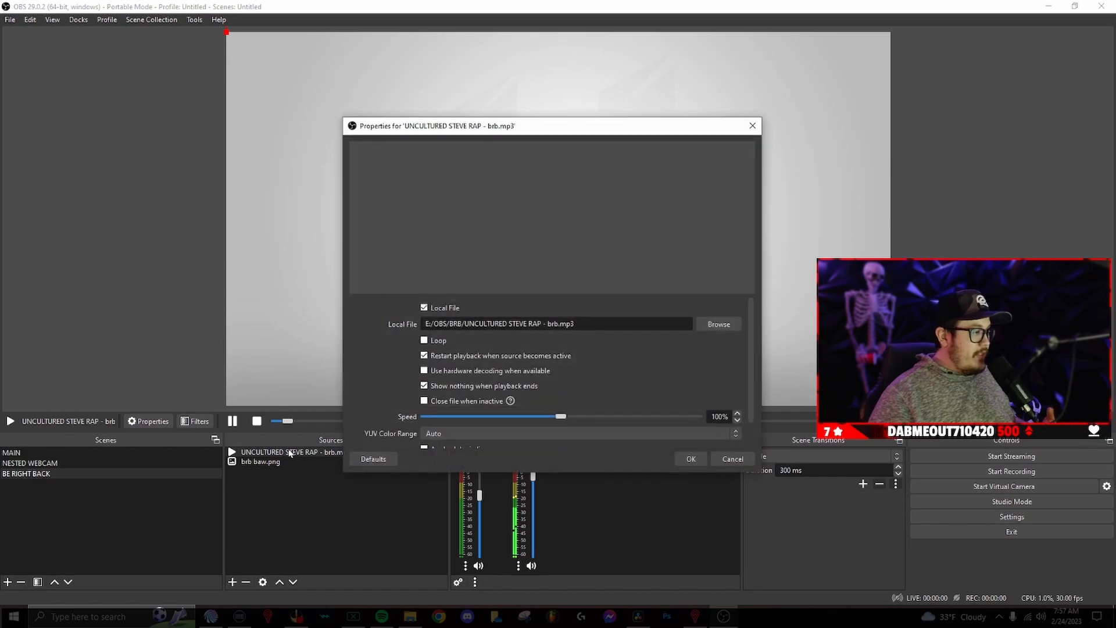
click(691, 458)
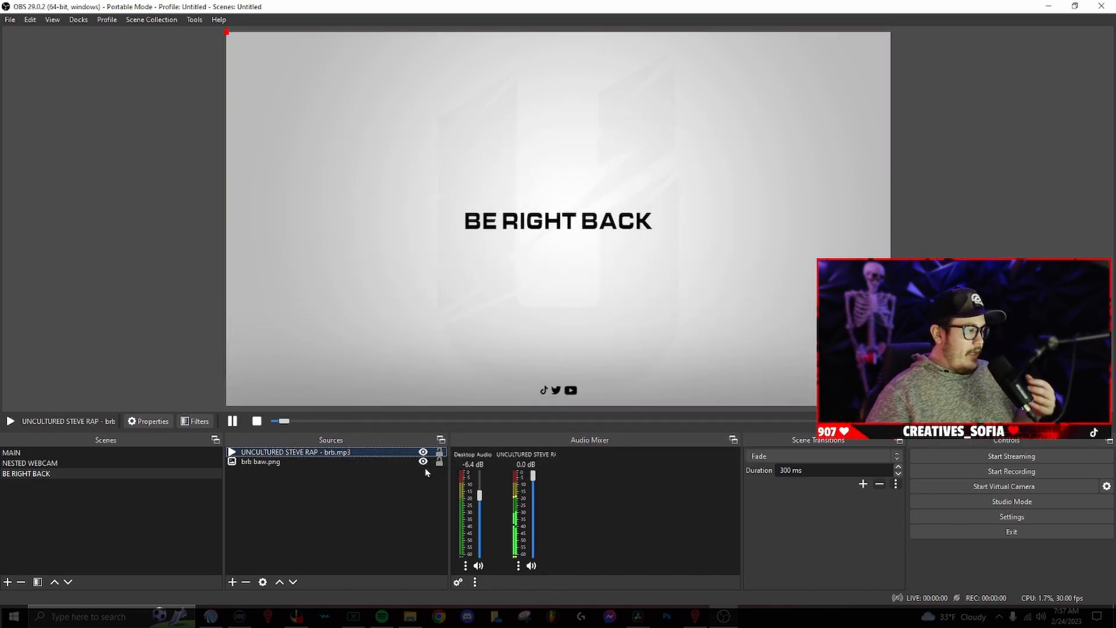
mouse_move(533, 475)
mouse_down()
mouse_move(535, 506)
mouse_move(537, 494)
mouse_up()
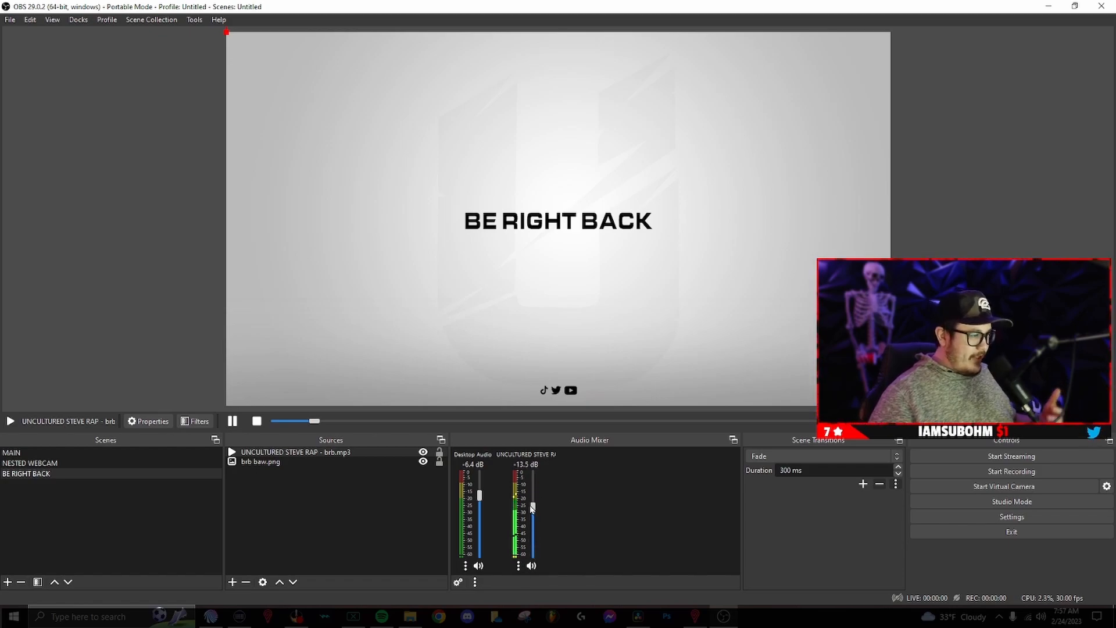
click(281, 516)
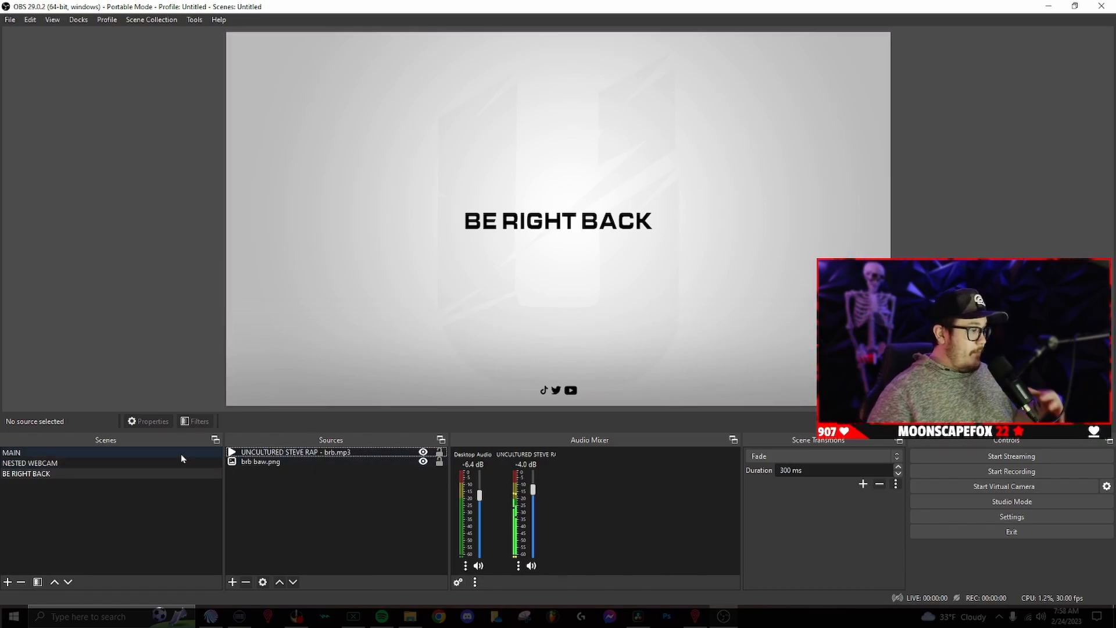
click(96, 453)
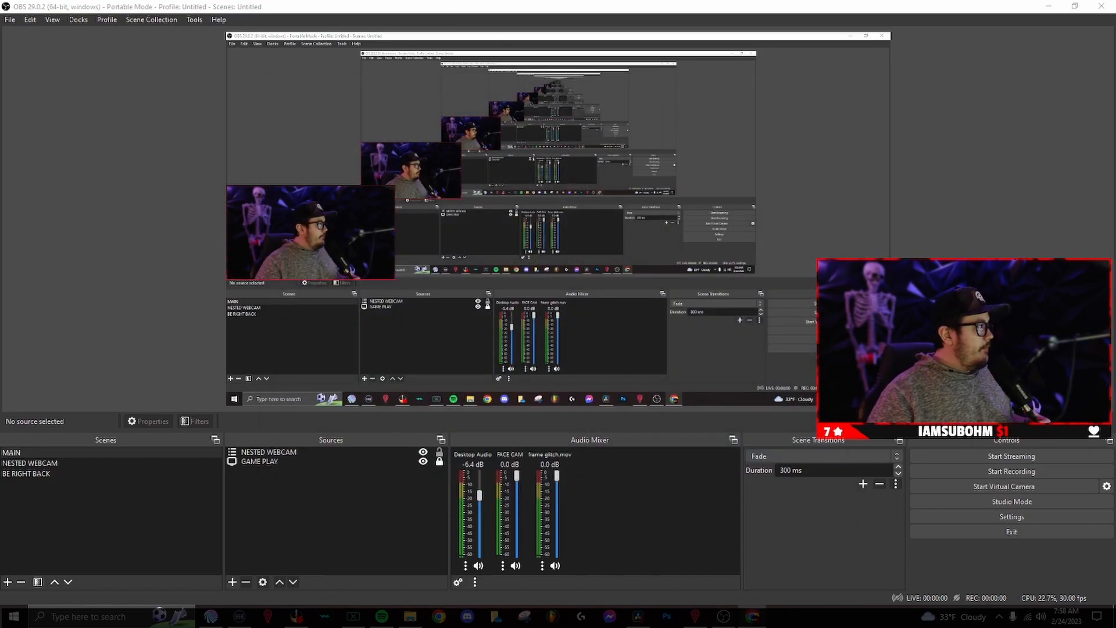
Step: Switch to Chrome, open the StreamElements website and log in with Twitch
drag(0, 54, 536, 0)
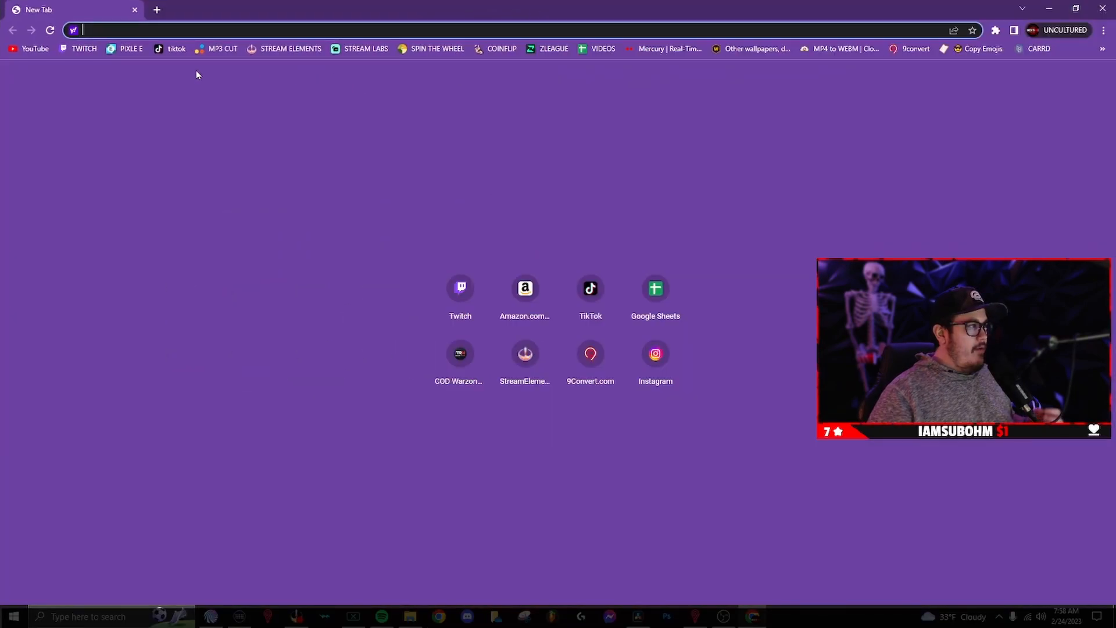
click(291, 50)
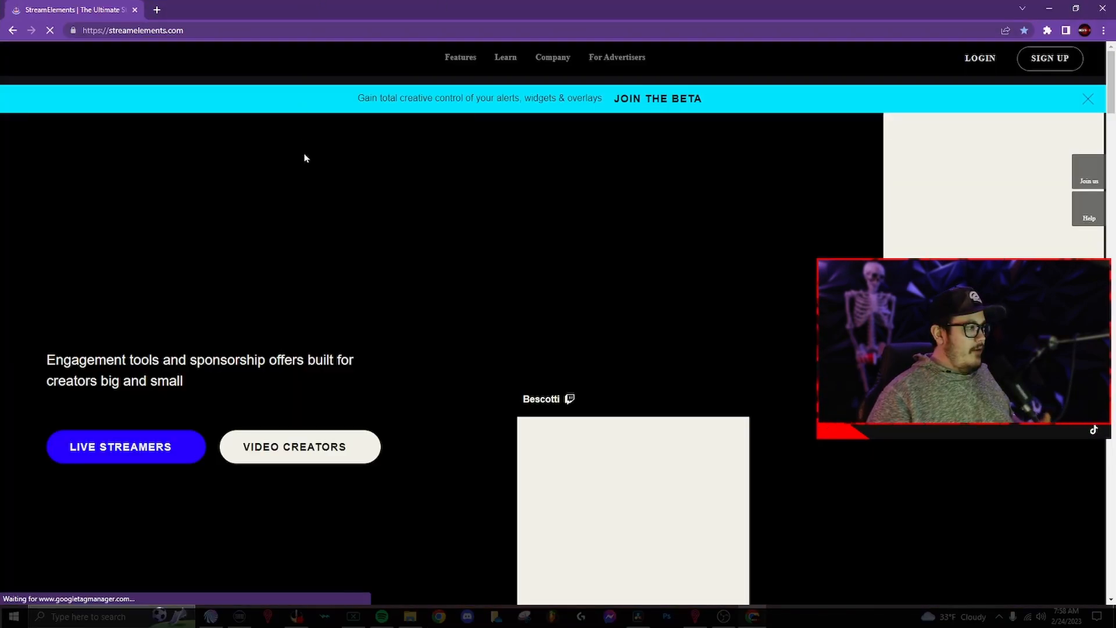
click(140, 437)
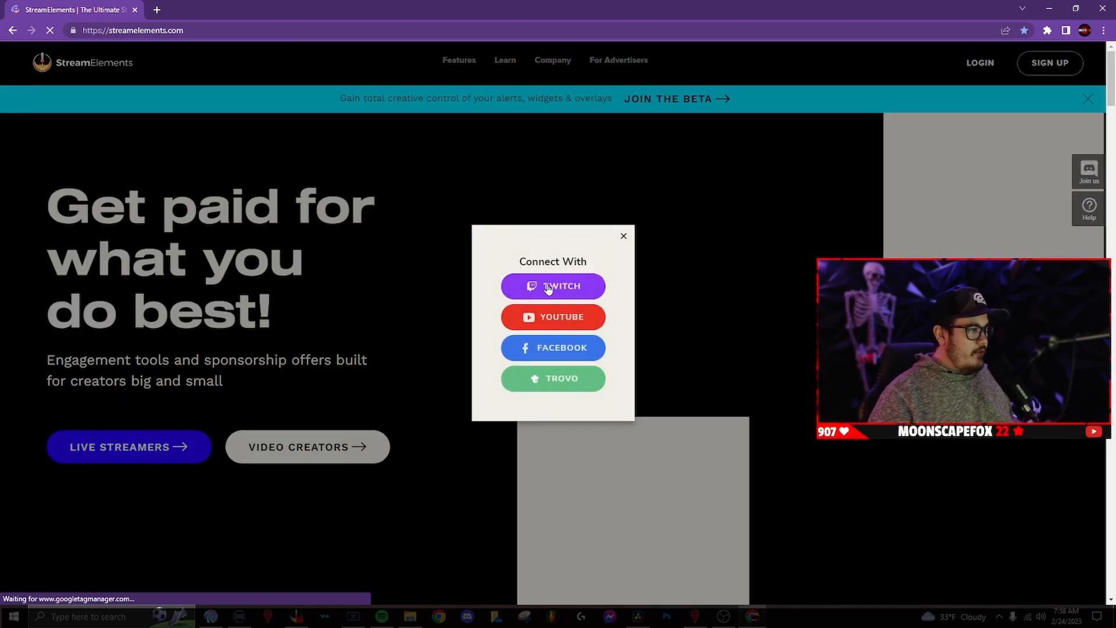
click(548, 287)
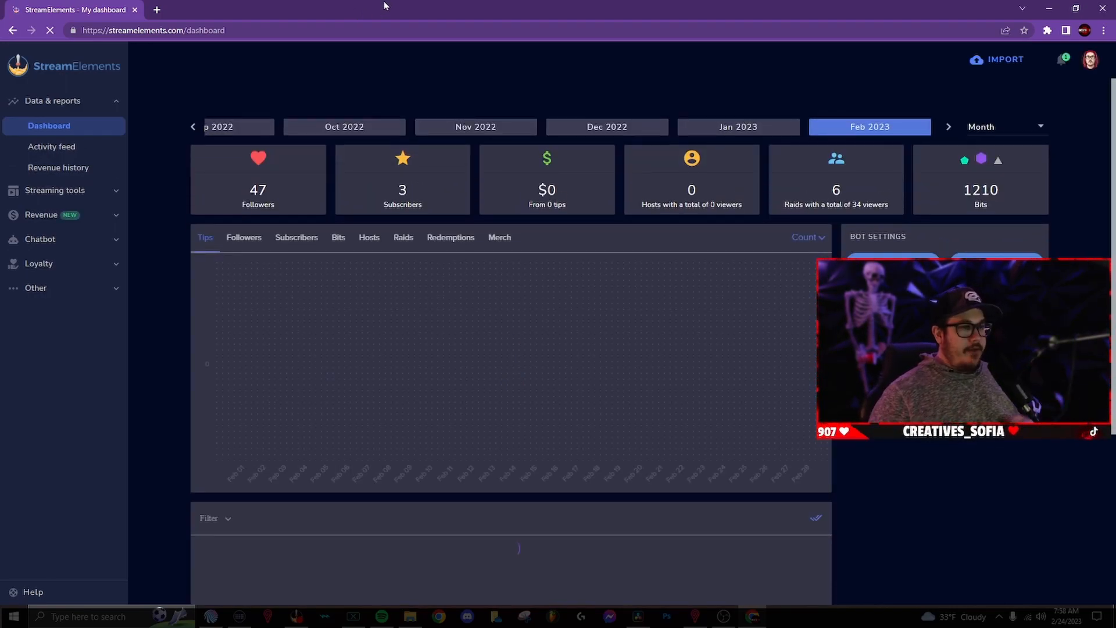
Step: Open the StreamElements overlays gallery and browse its themes
click(58, 198)
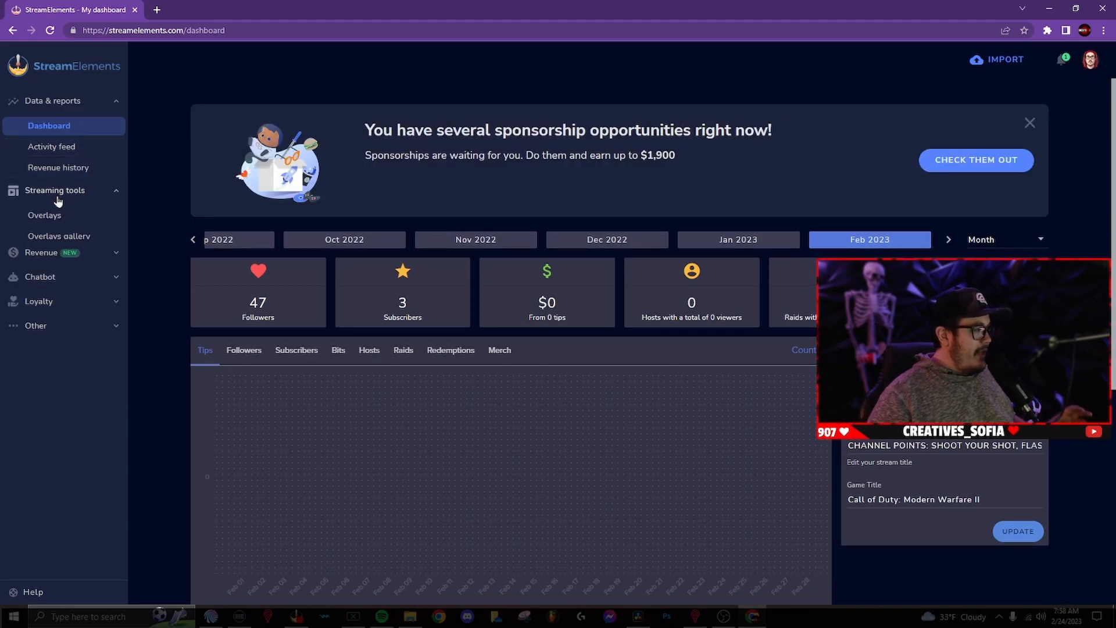
click(51, 241)
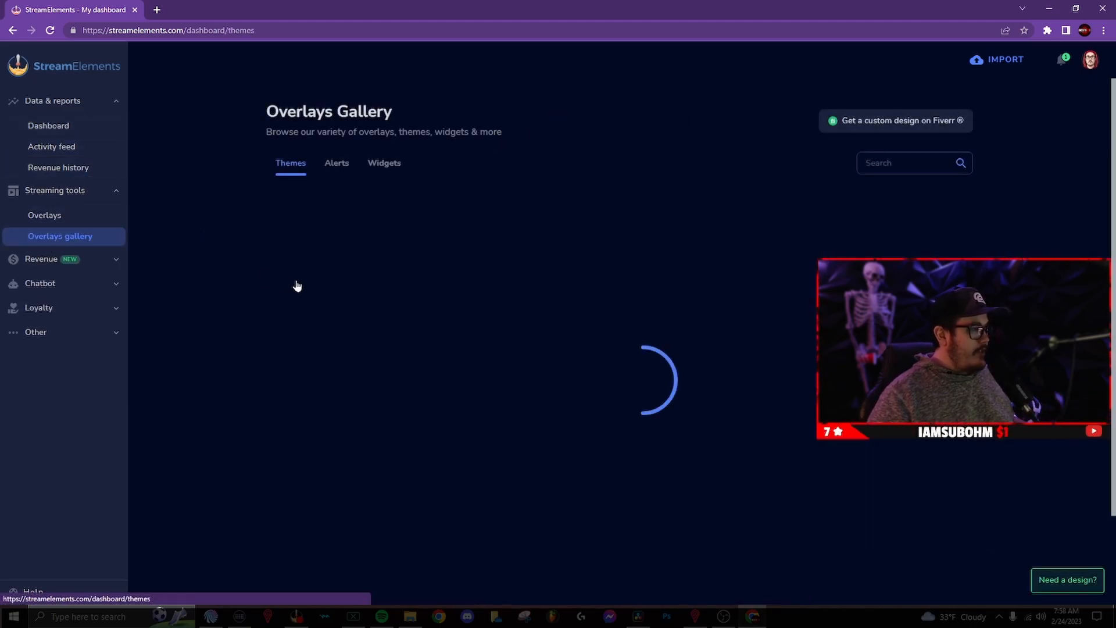
scroll(310, 212, down, 5)
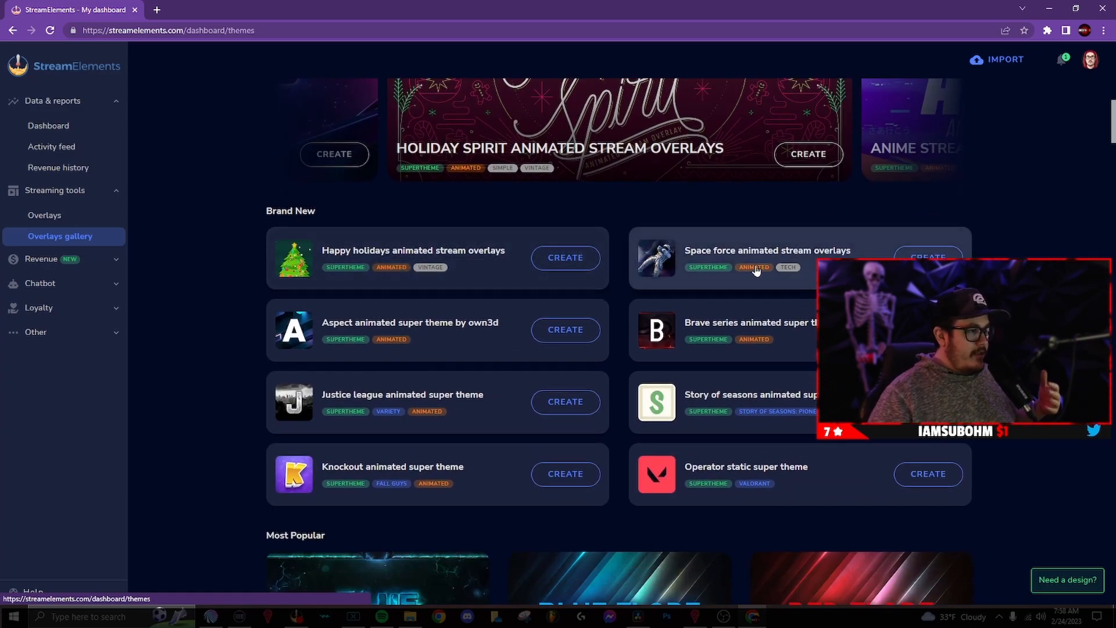
Step: Preview the Space force animated stream overlays theme's different screens in the gallery, and close the preview without creating an overlay
click(928, 257)
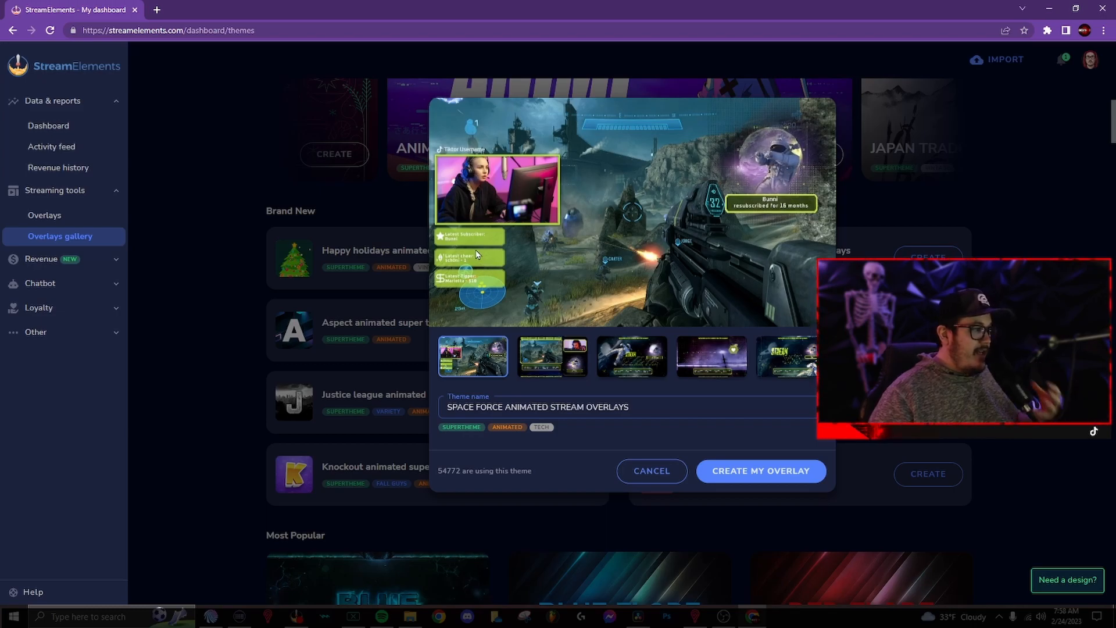
click(562, 357)
click(638, 358)
click(688, 359)
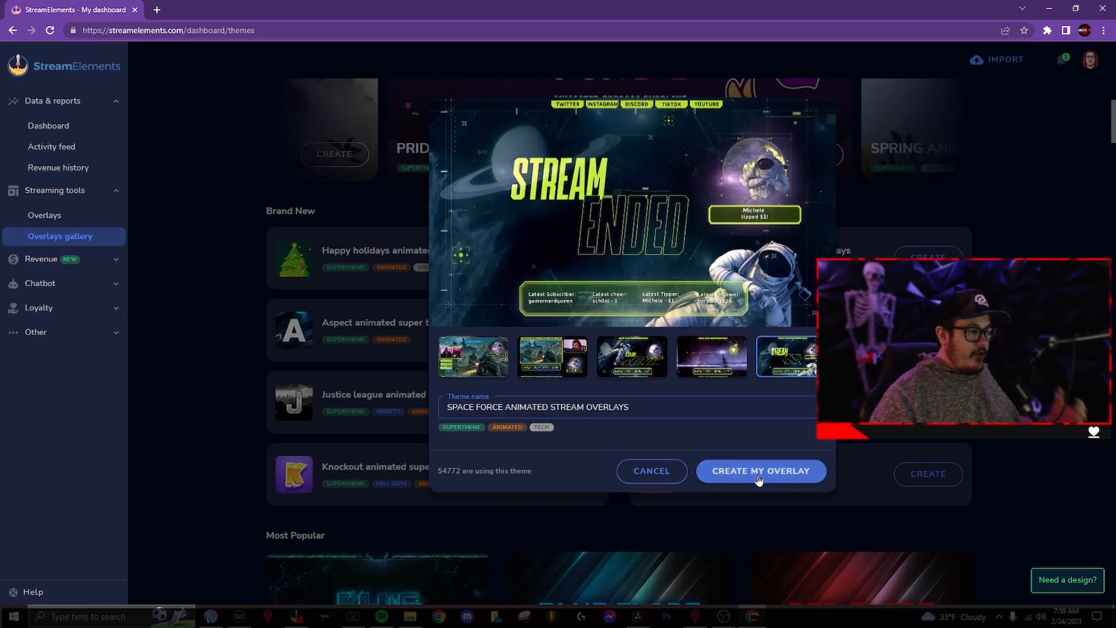
click(972, 210)
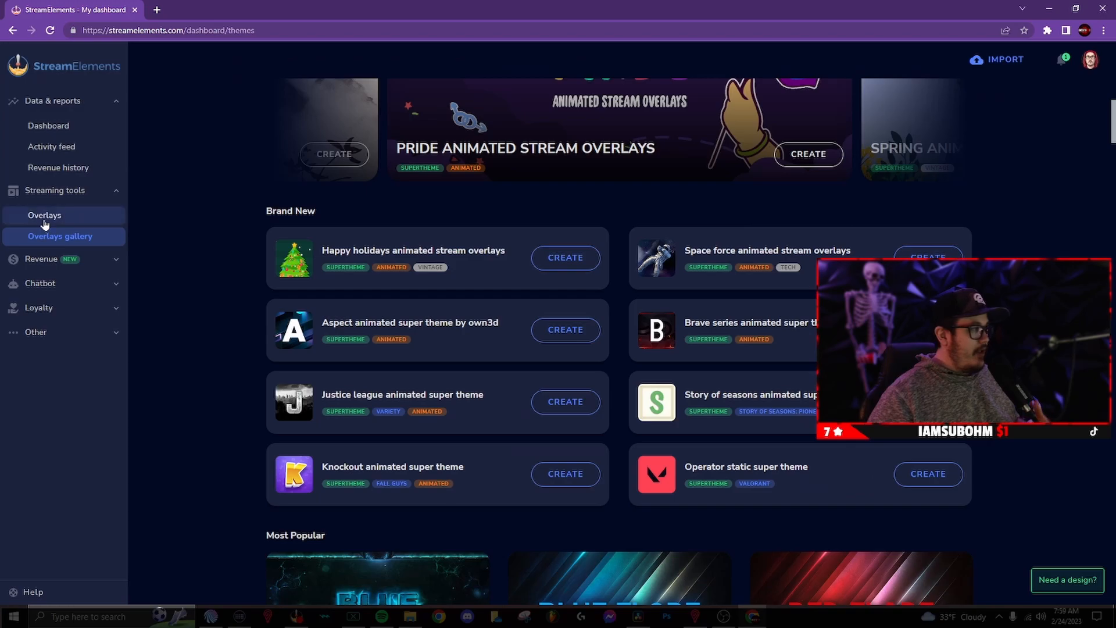
Step: Open My Overlays, inspect the Space Force gameplay overlay with the webcam frame in the editor, and leave without saving
click(45, 216)
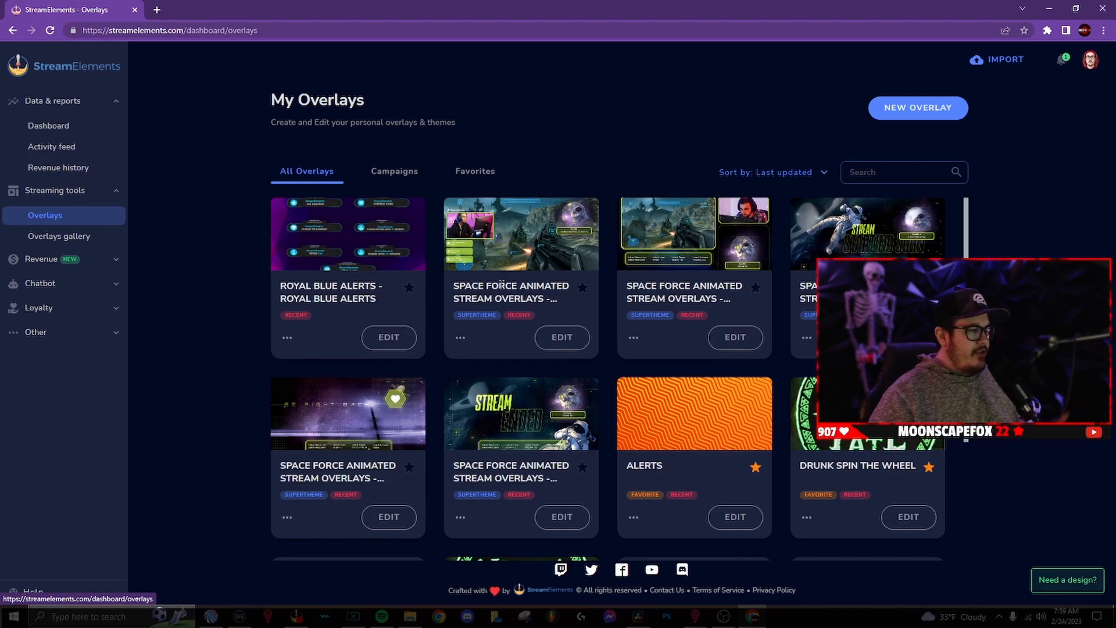
click(561, 342)
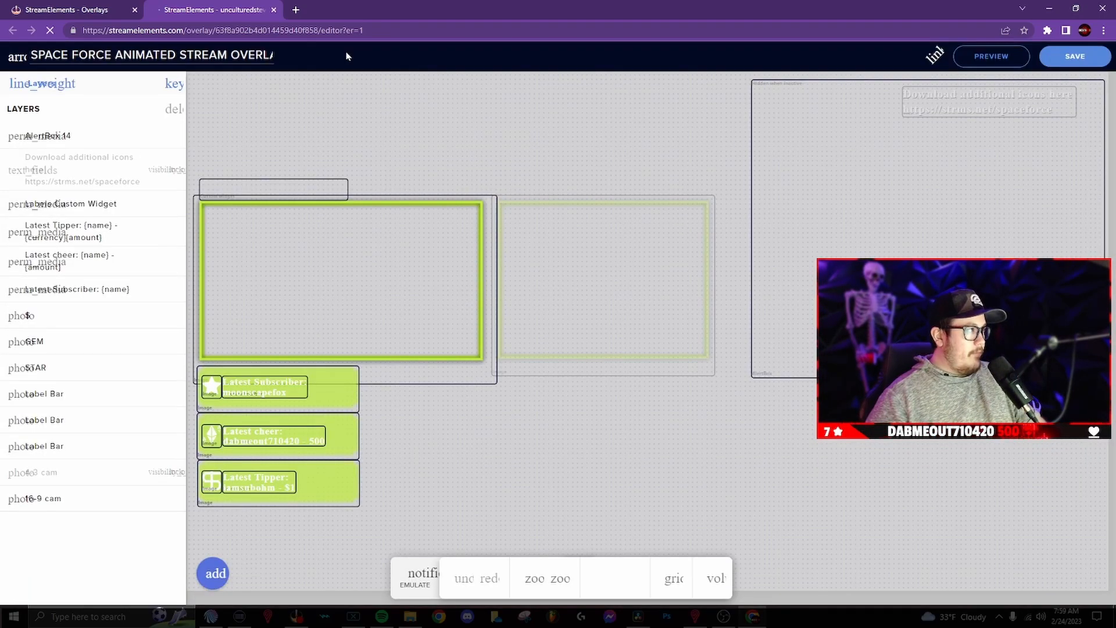
click(342, 397)
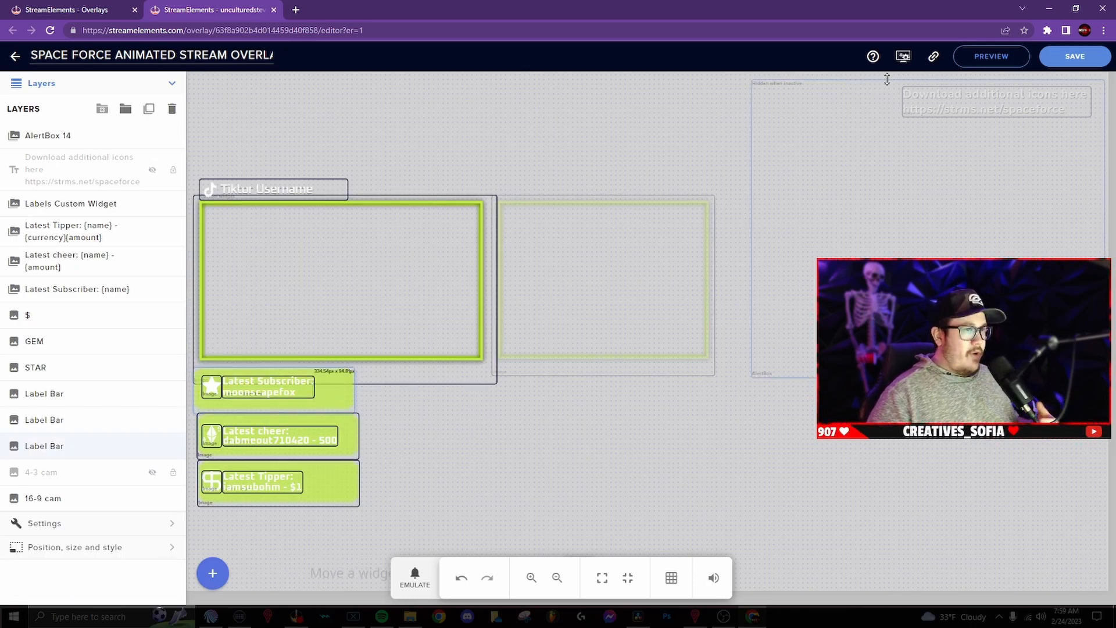
click(15, 56)
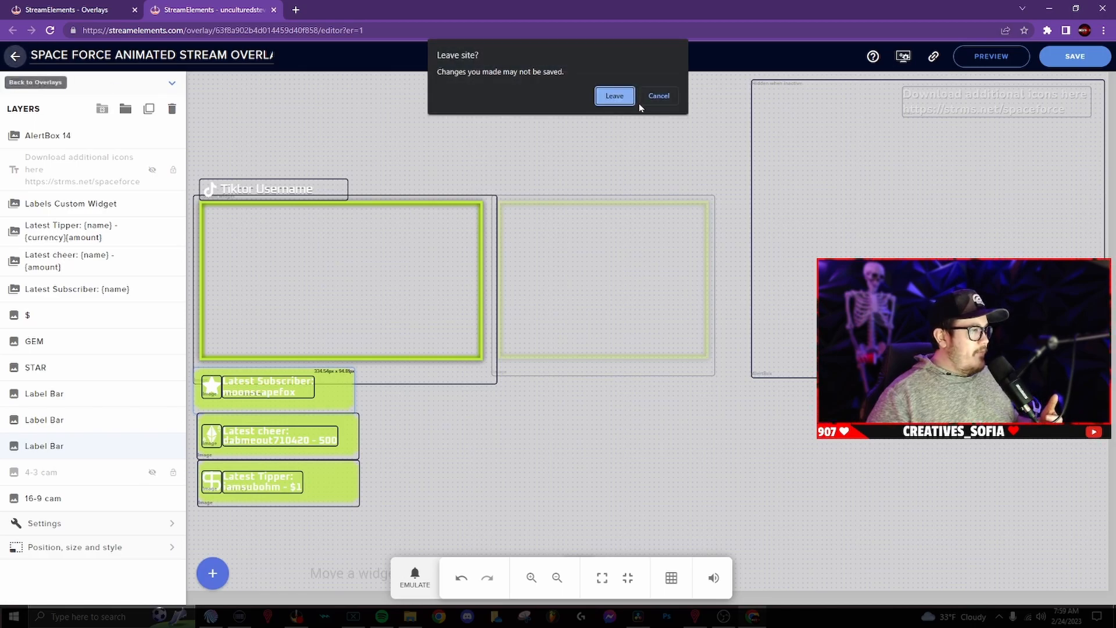
click(604, 96)
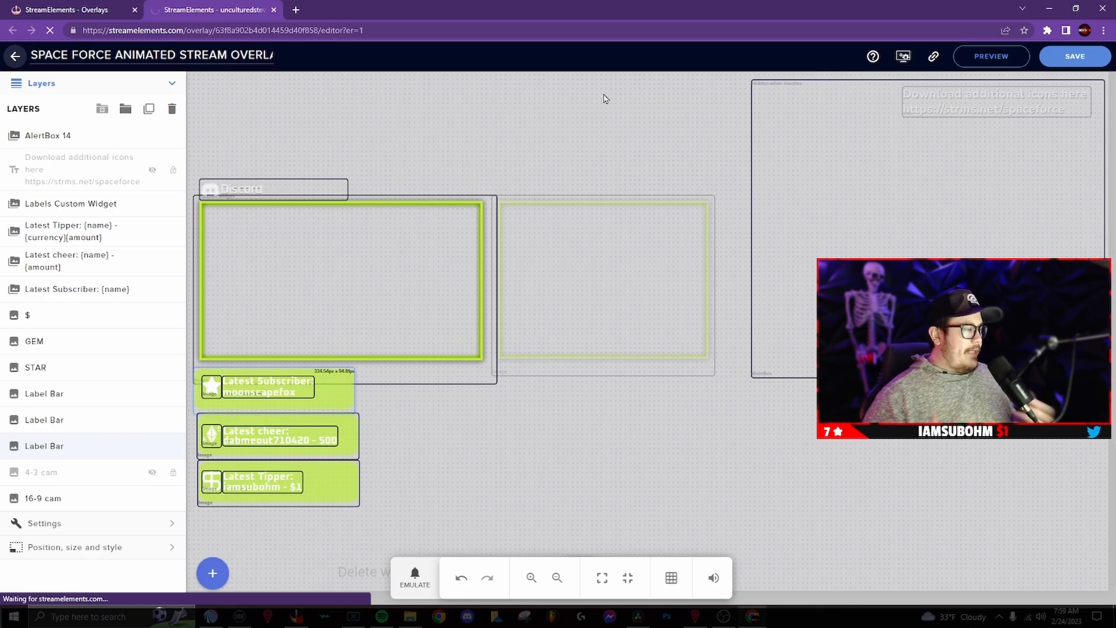
click(273, 10)
click(614, 116)
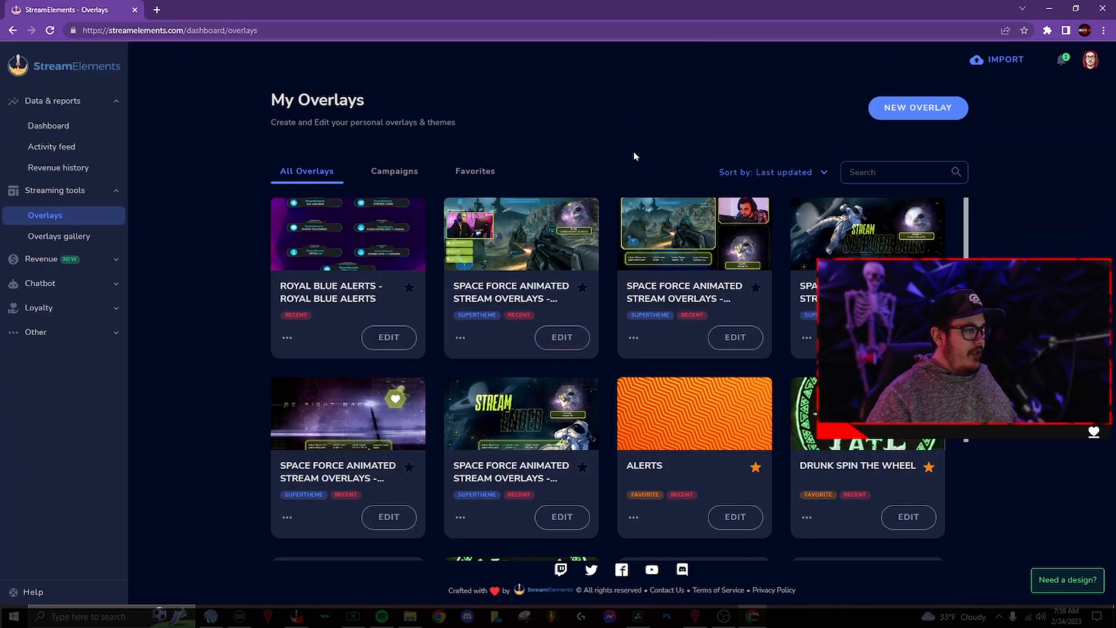
Step: Open the Space Force Starting Soon overlay for editing, copy its overlay URL, and switch to OBS
click(908, 337)
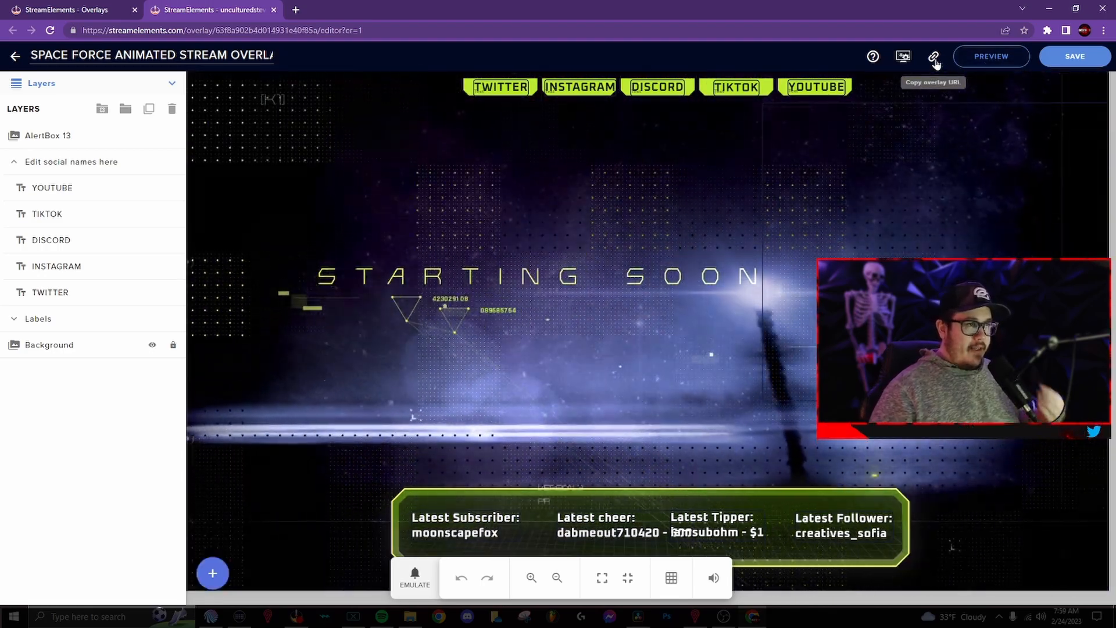
click(935, 58)
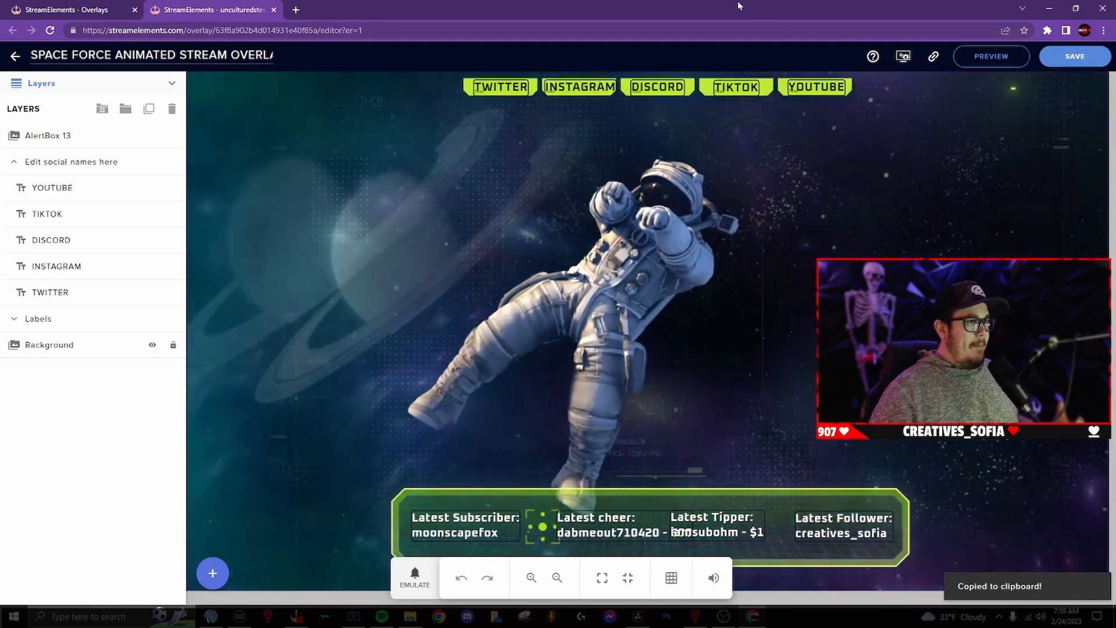
drag(738, 11, 0, 192)
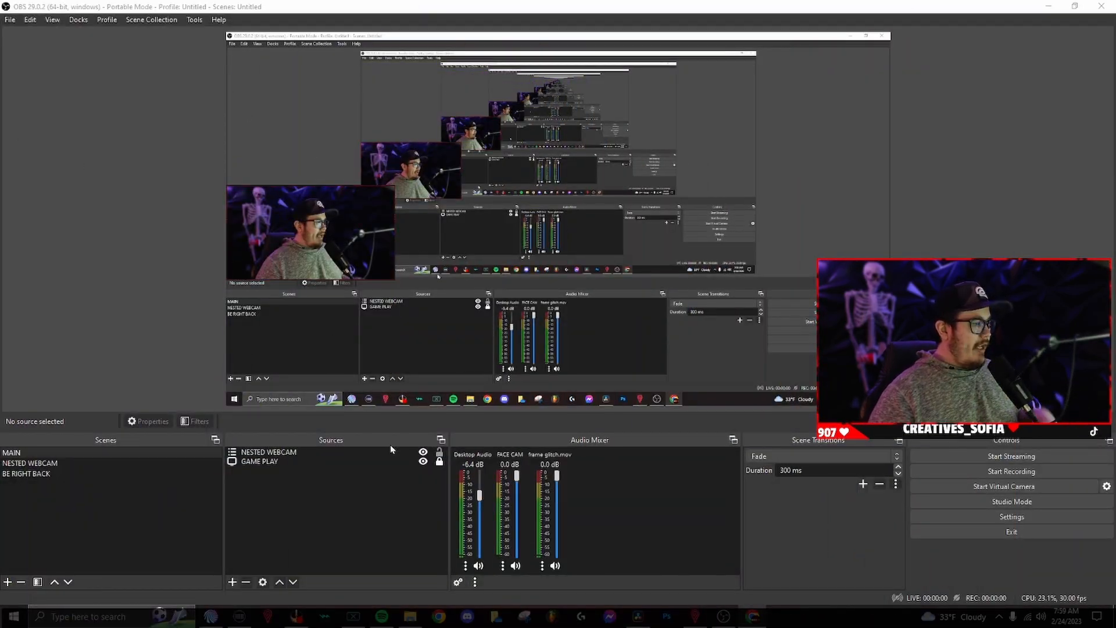
Step: Add a new scene named STARTING SOON
click(167, 490)
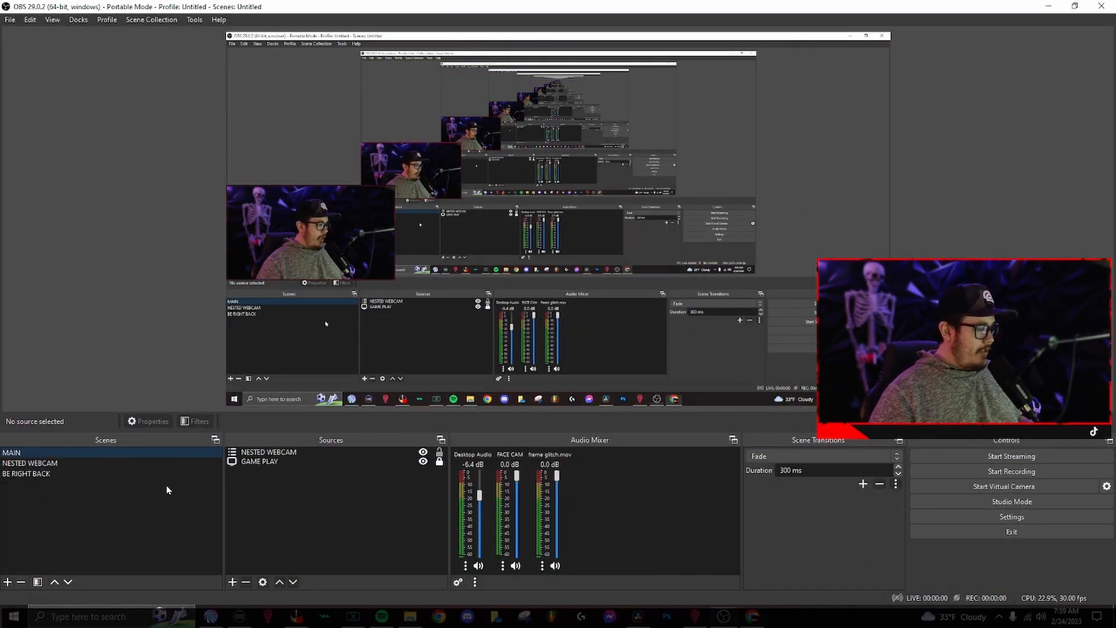
click(8, 582)
text(S1)
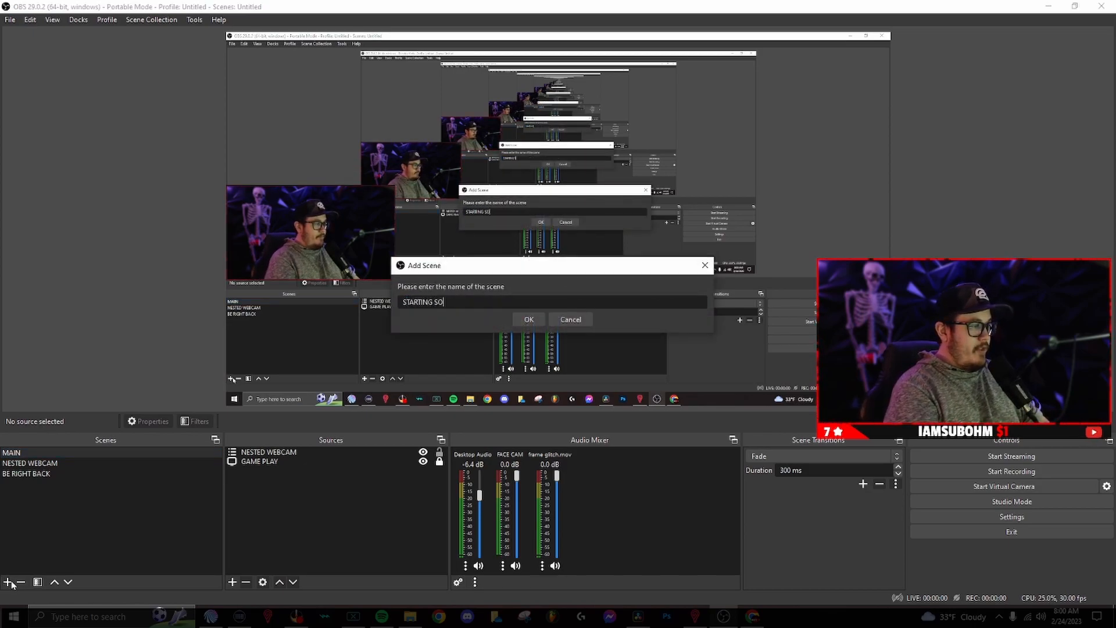
key(Return)
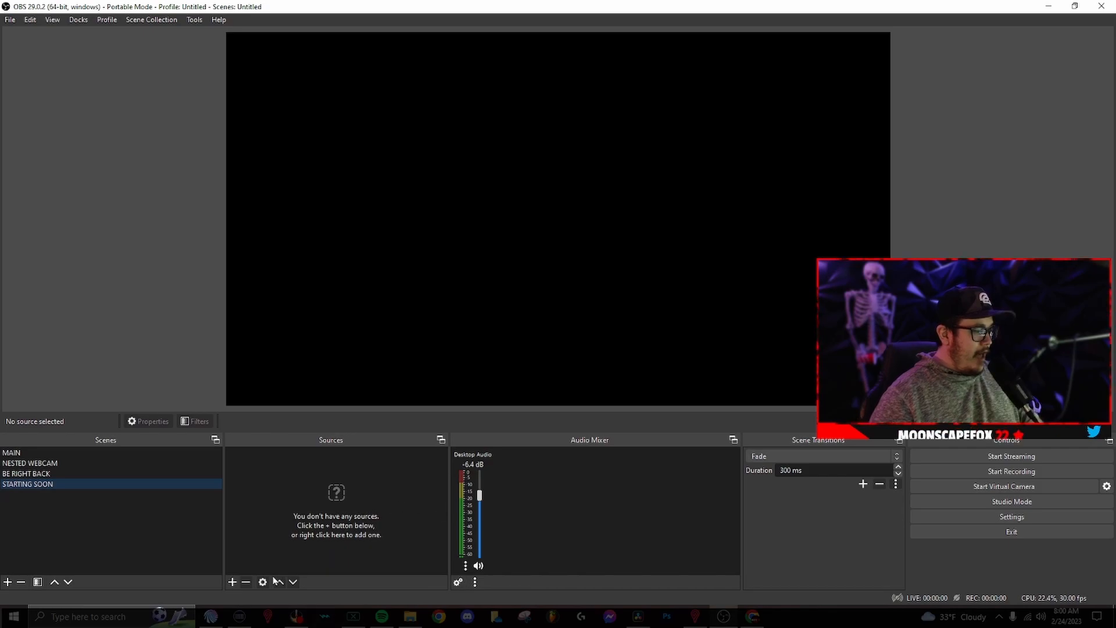
Step: Add a browser source named STARTING to the STARTING SOON scene, using the copied private overlay URL at 1920 by 1080
click(232, 582)
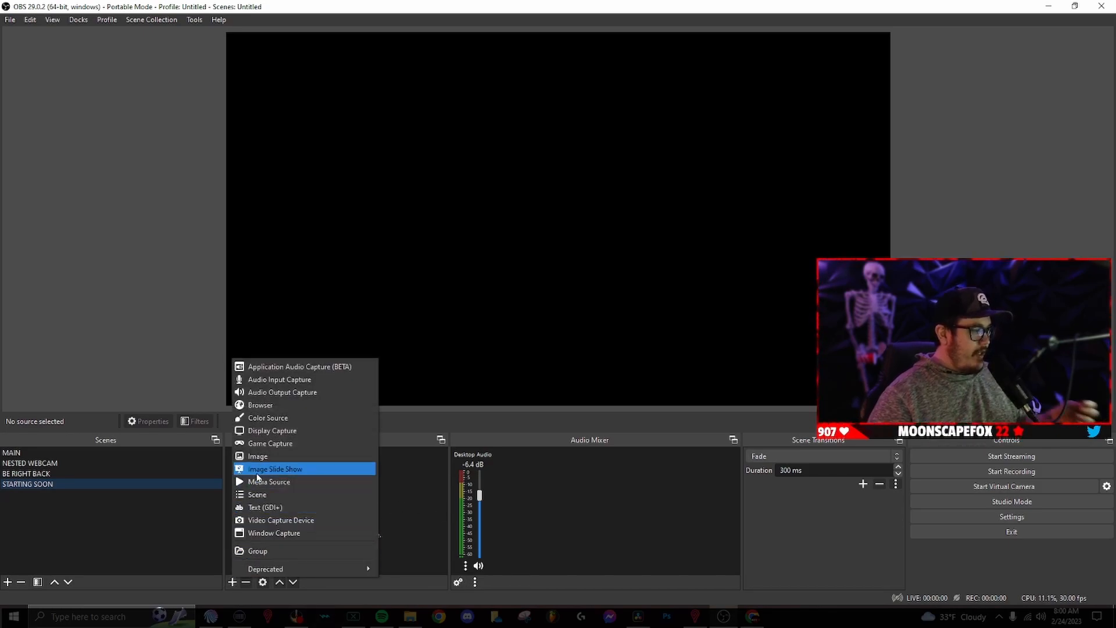
click(260, 405)
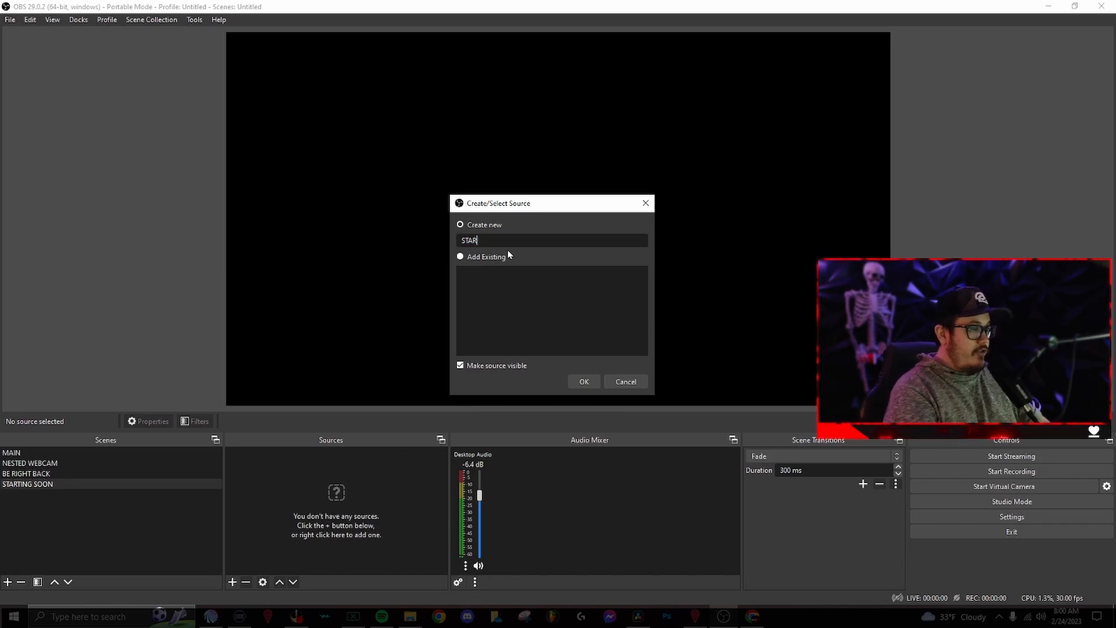
click(574, 382)
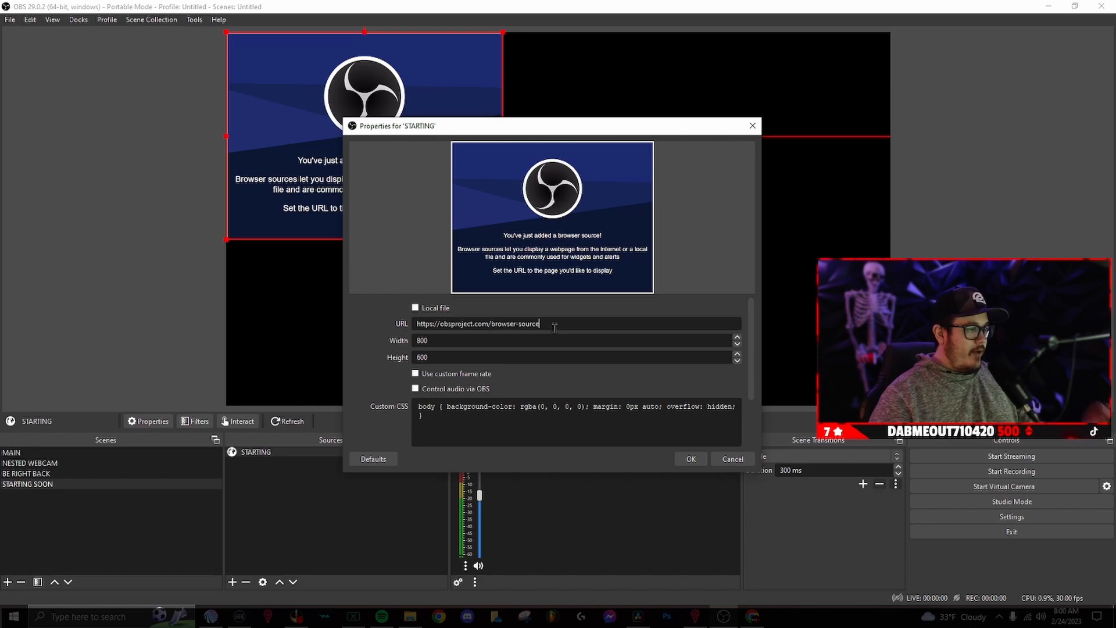
drag(555, 326, 277, 319)
key(ctrl+v)
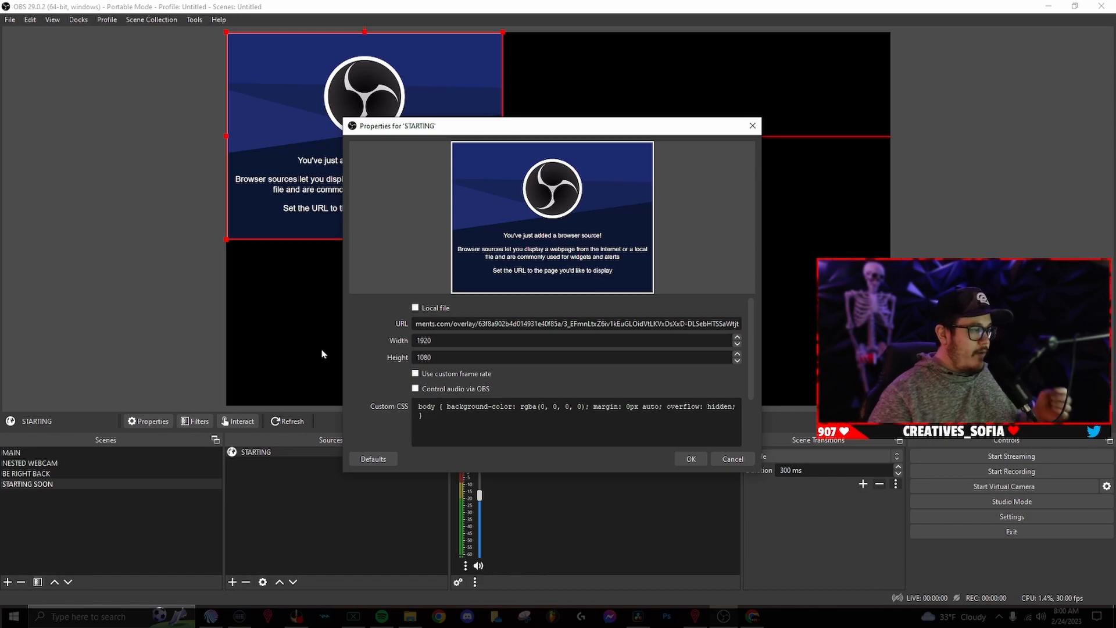
click(690, 459)
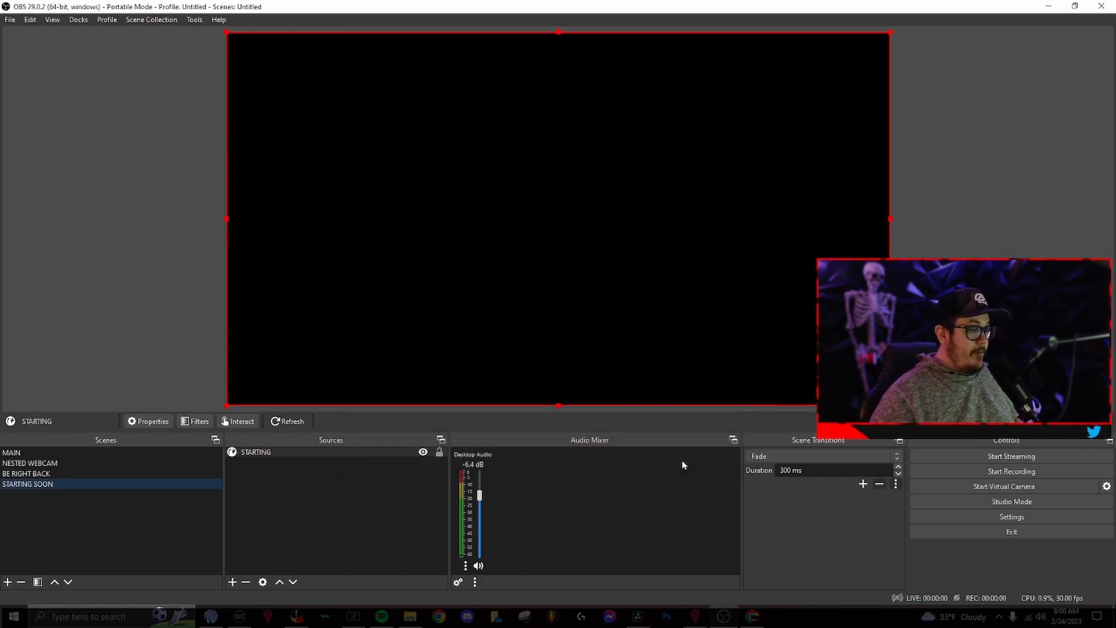
click(286, 499)
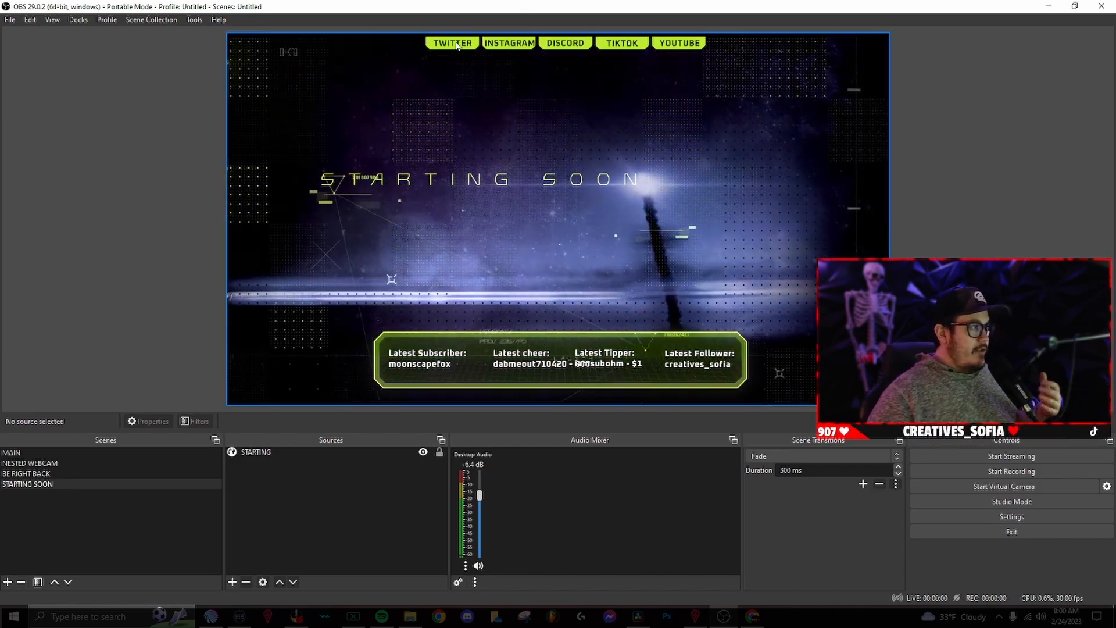
Step: Switch back to Chrome and close the Starting Soon overlay's editor to return to My Overlays
click(526, 54)
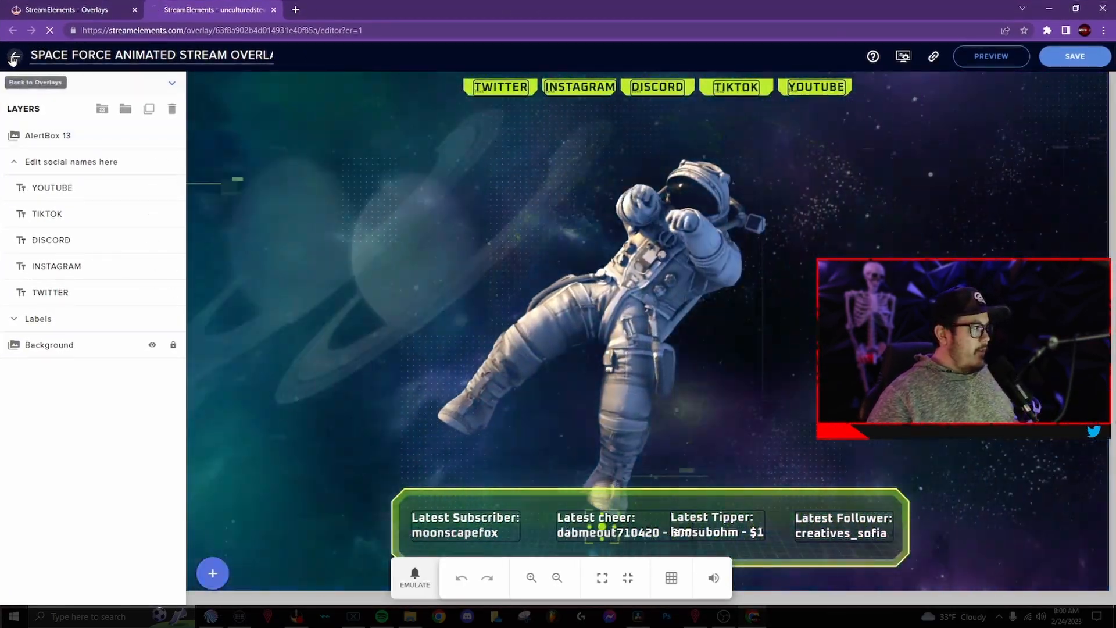
click(15, 56)
click(274, 11)
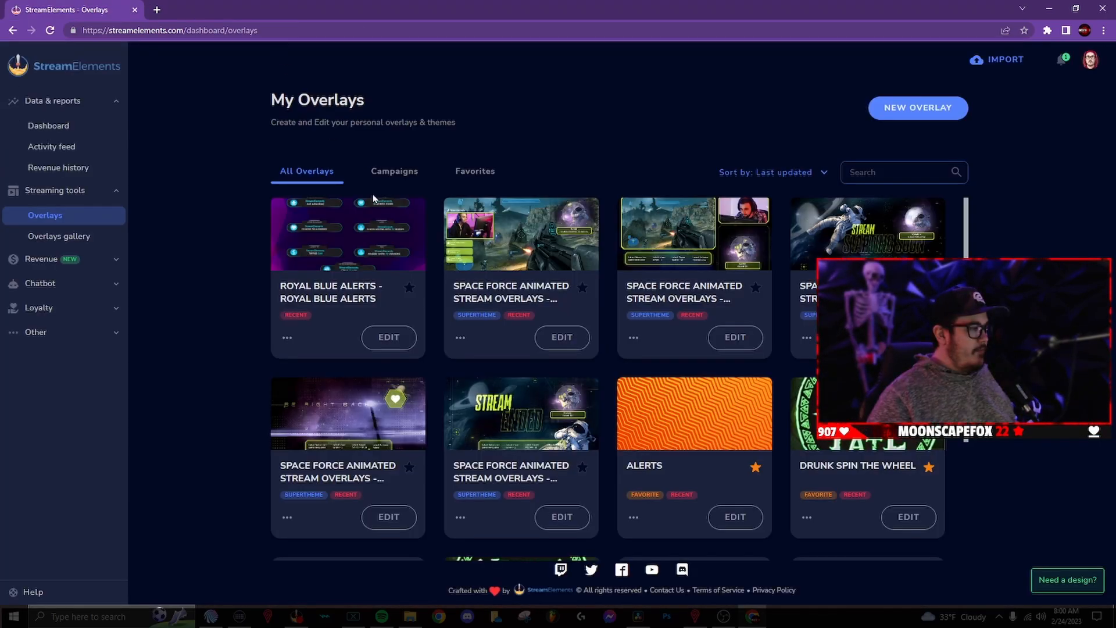
Step: Browse the alert designs in the StreamElements overlays gallery
click(52, 237)
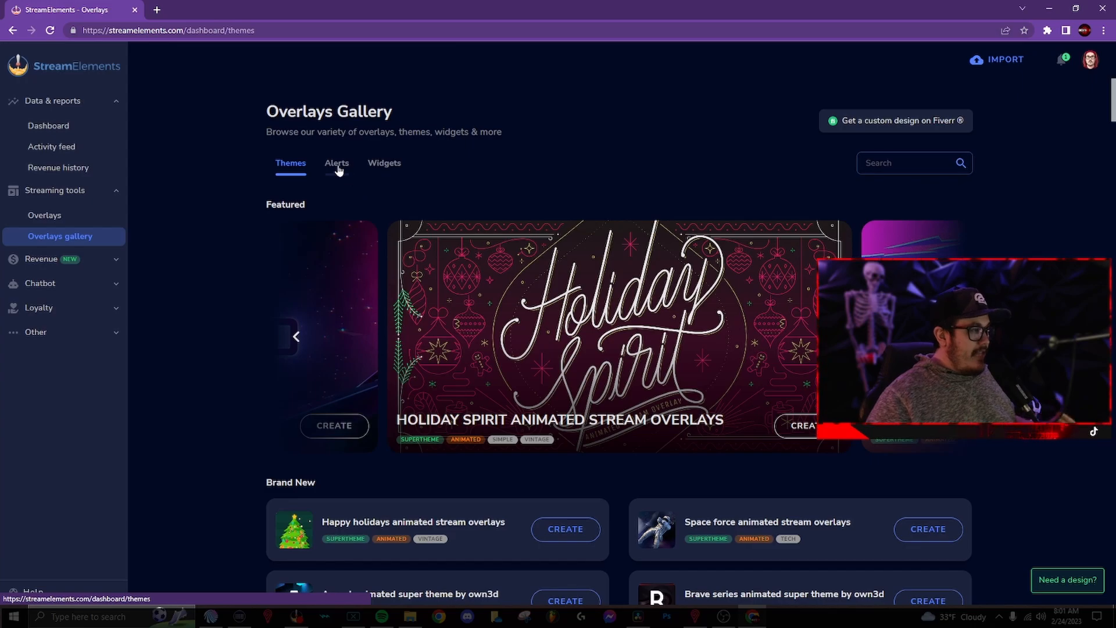
click(338, 168)
scroll(420, 205, down, 1)
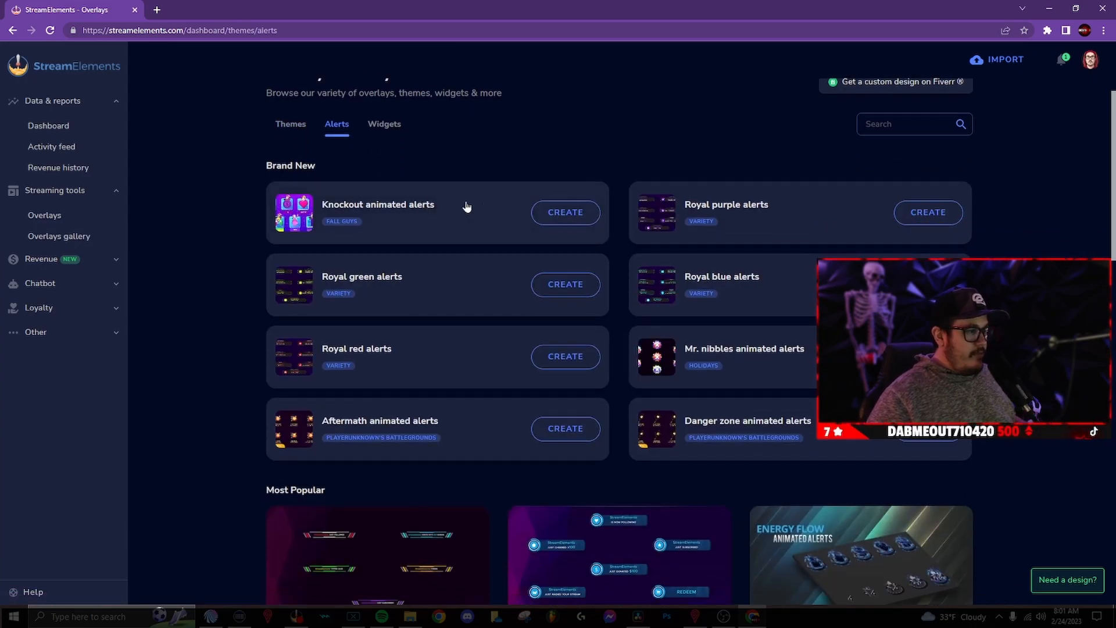
Step: Open the ROYAL BLUE ALERTS overlay from My Overlays for editing and emulate a follower event
click(65, 216)
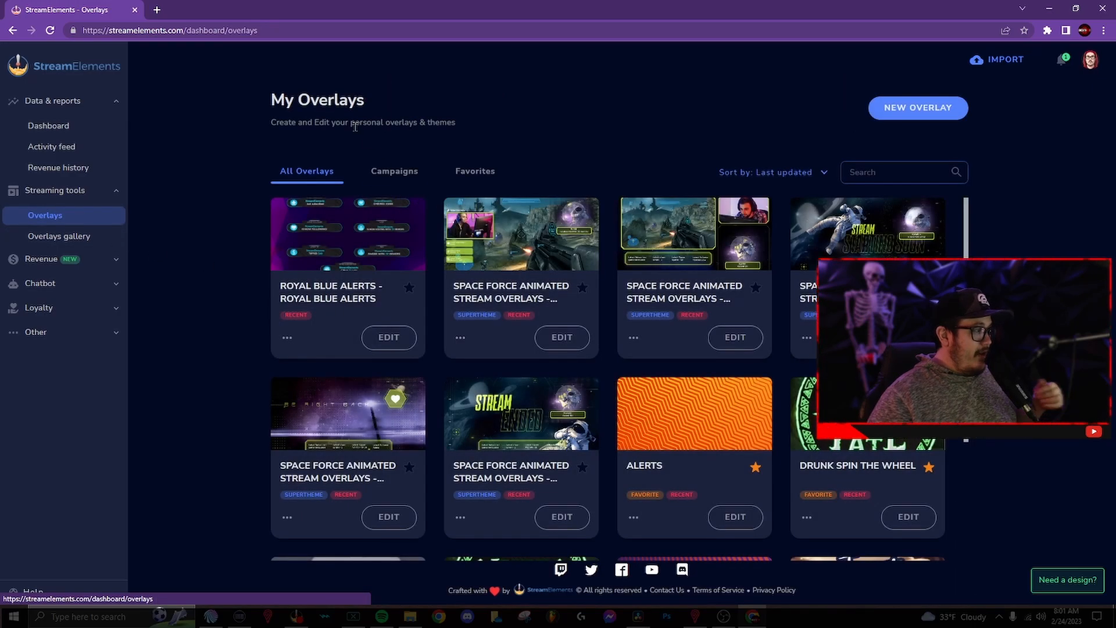
click(384, 340)
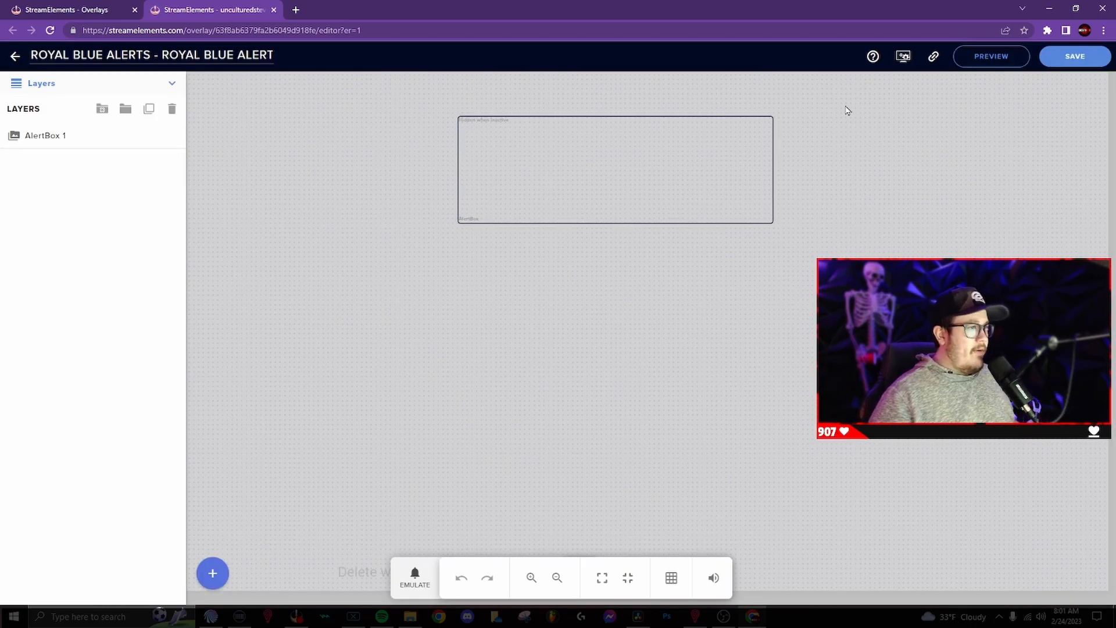
click(415, 578)
mouse_move(443, 364)
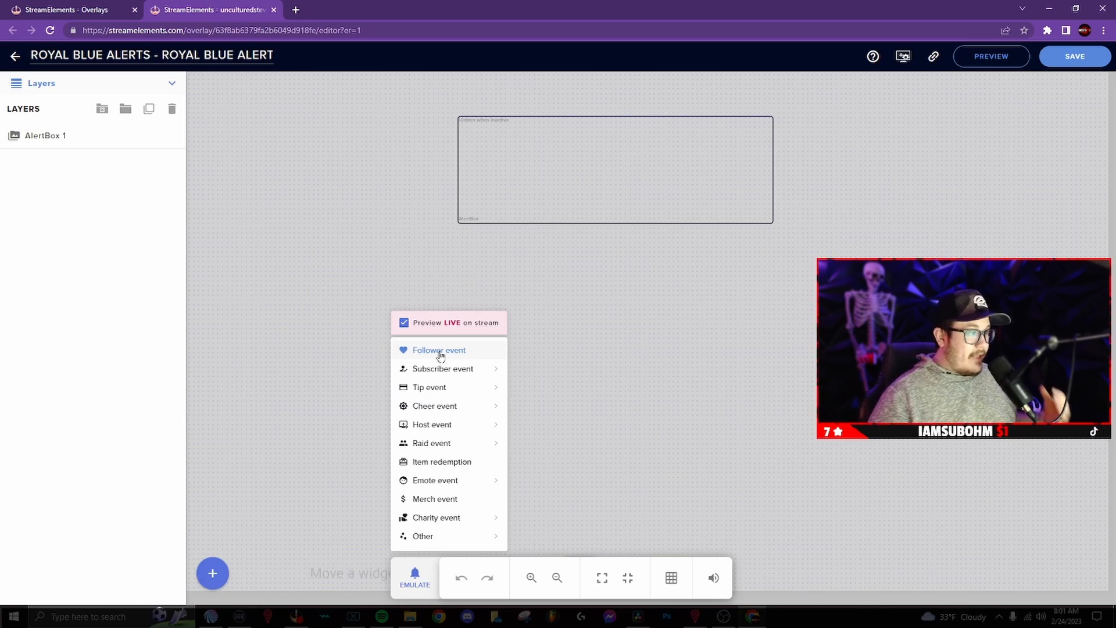
click(440, 351)
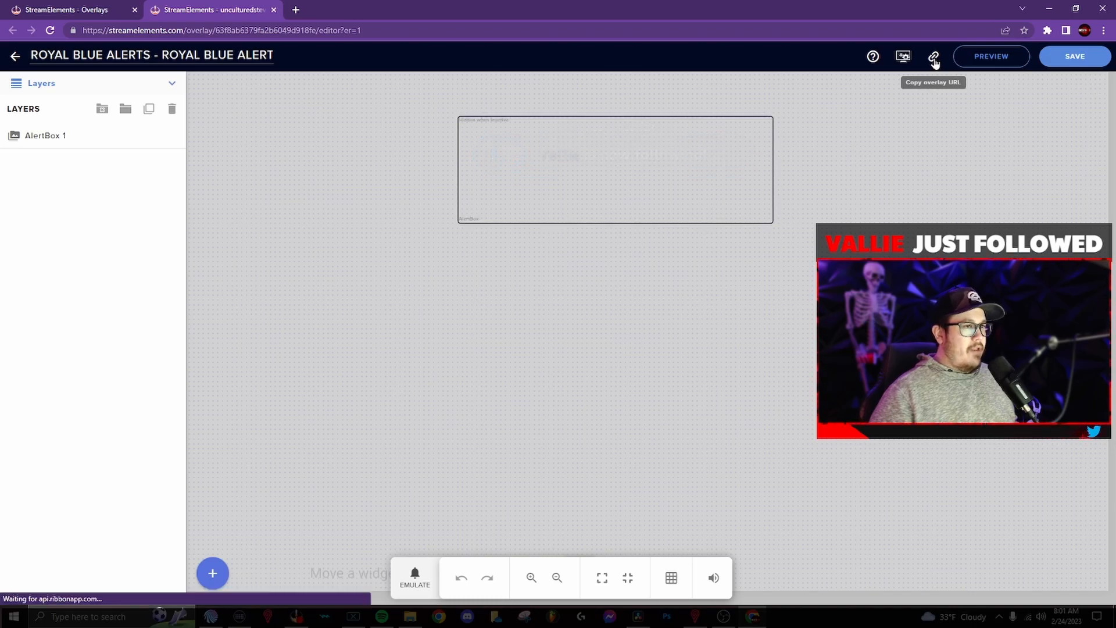
Step: Copy the ROYAL BLUE ALERTS overlay URL, switch to OBS, and select the MAIN scene
click(934, 57)
drag(761, 6, 0, 151)
click(42, 454)
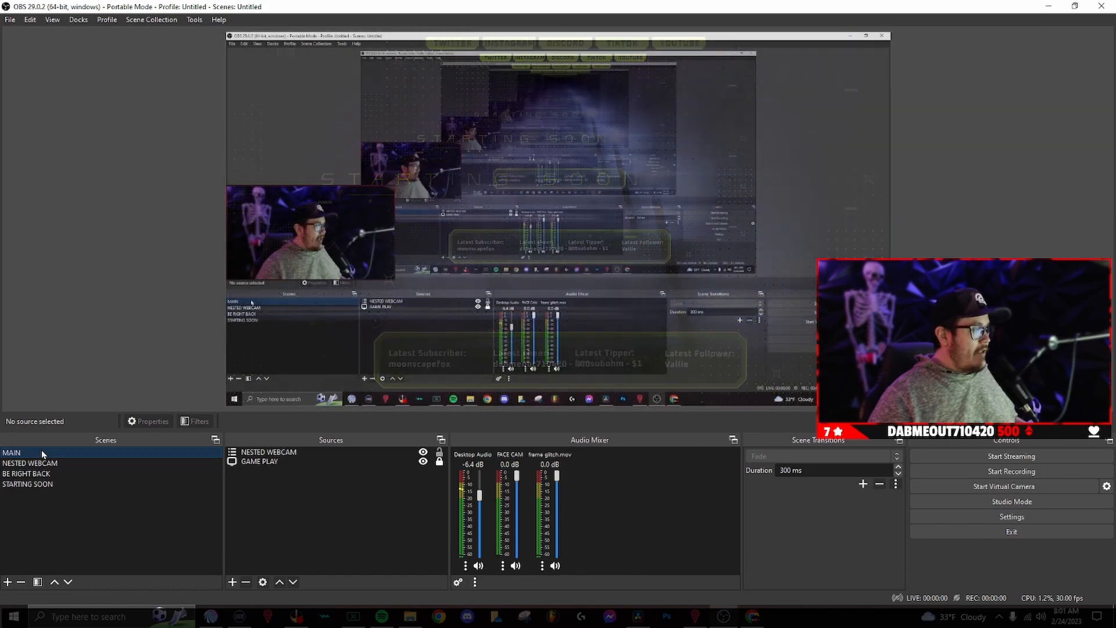
click(323, 541)
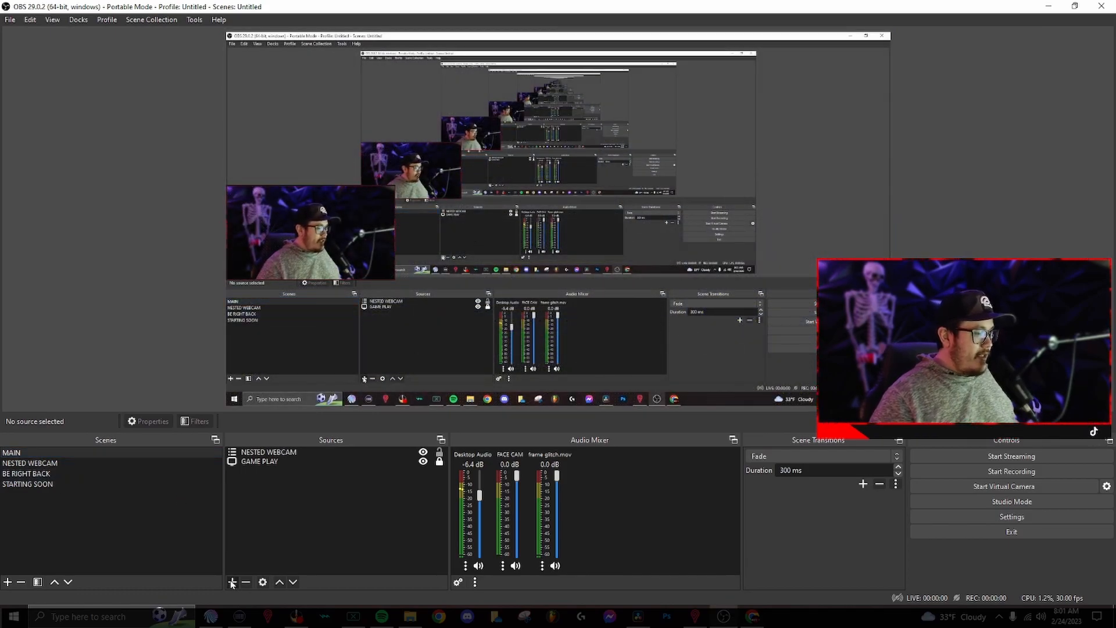
Step: Add a browser source named ALERTS to the MAIN scene using the copied overlay URL, 1920 wide and matching the canvas height
click(232, 582)
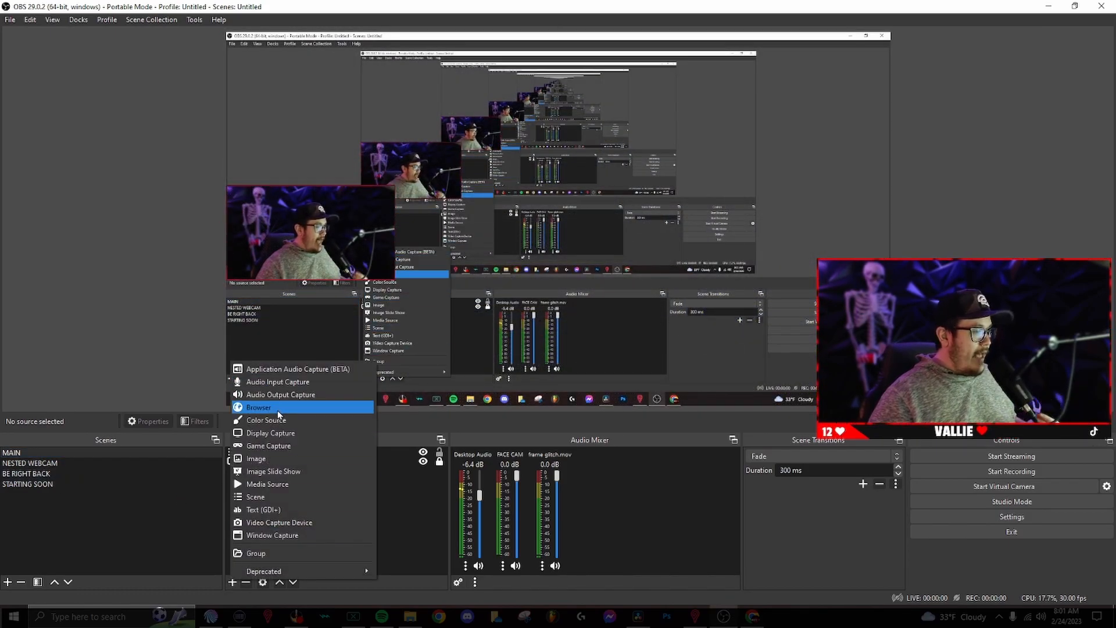
click(259, 407)
text(ALERTS)
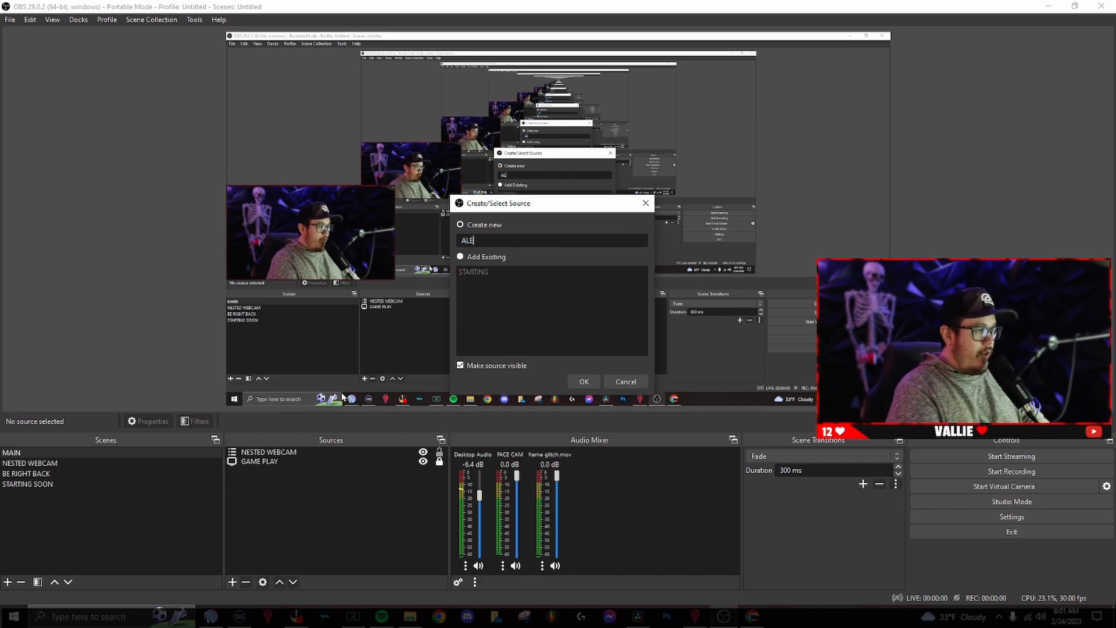
key(Return)
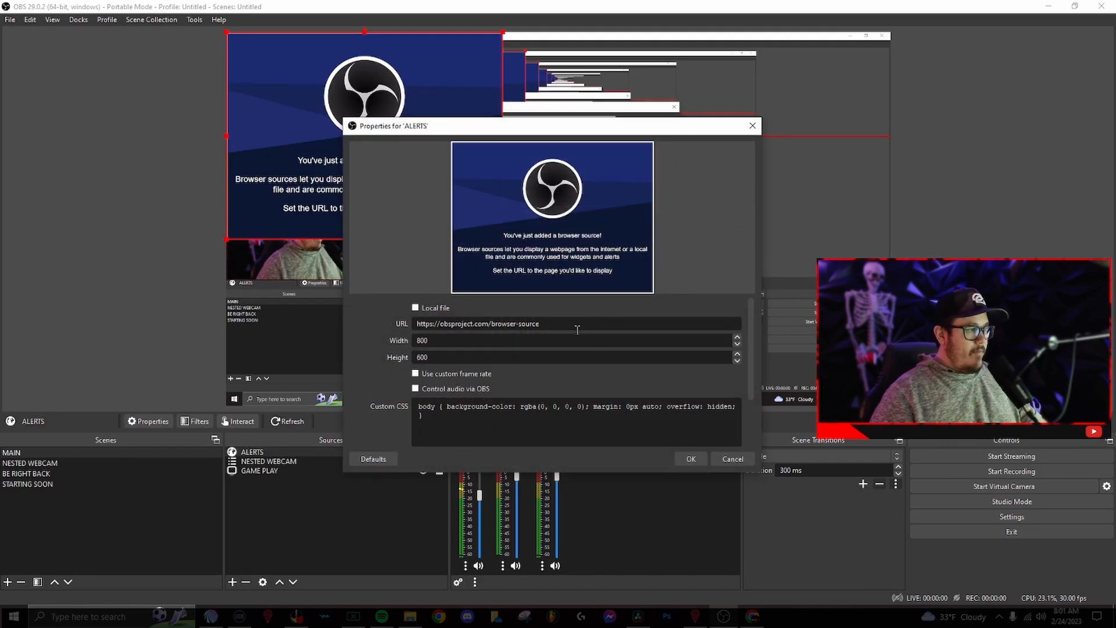
drag(578, 325, 209, 304)
key(ctrl+v)
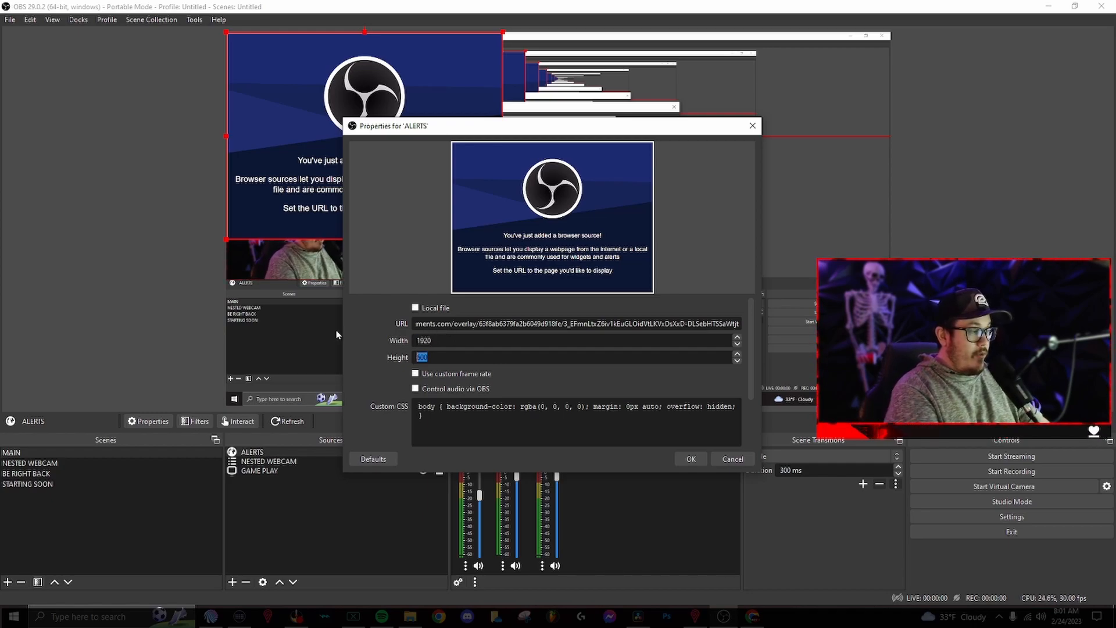
click(694, 464)
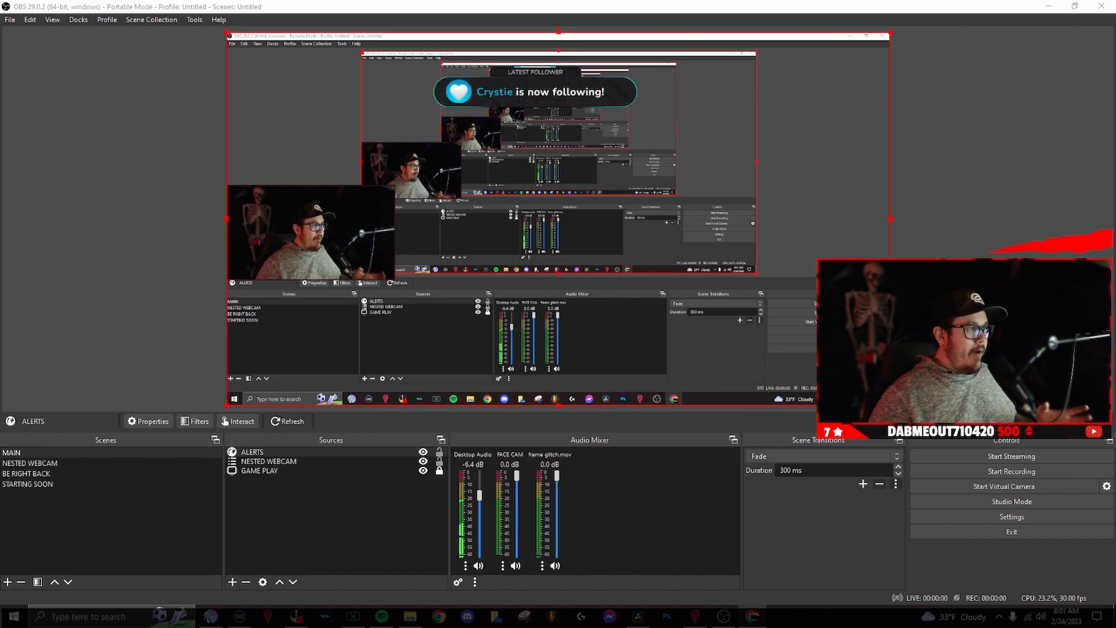
Step: Lock the ALERTS and NESTED WEBCAM sources in the MAIN scene
mouse_move(537, 95)
mouse_down()
mouse_move(530, 191)
mouse_move(567, 150)
mouse_move(545, 87)
mouse_up()
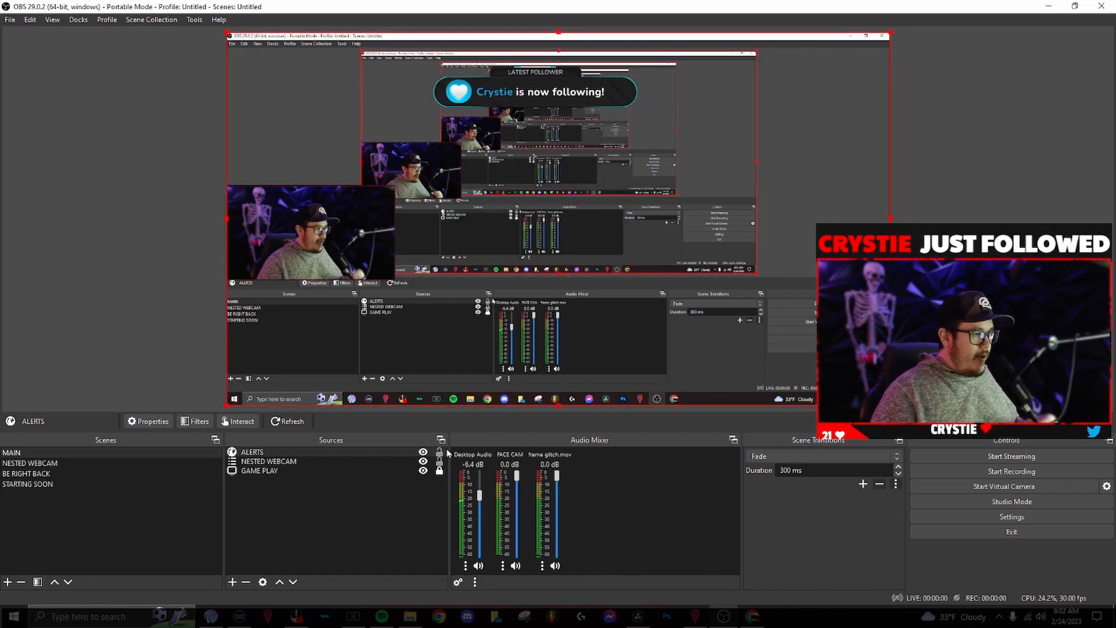
click(439, 452)
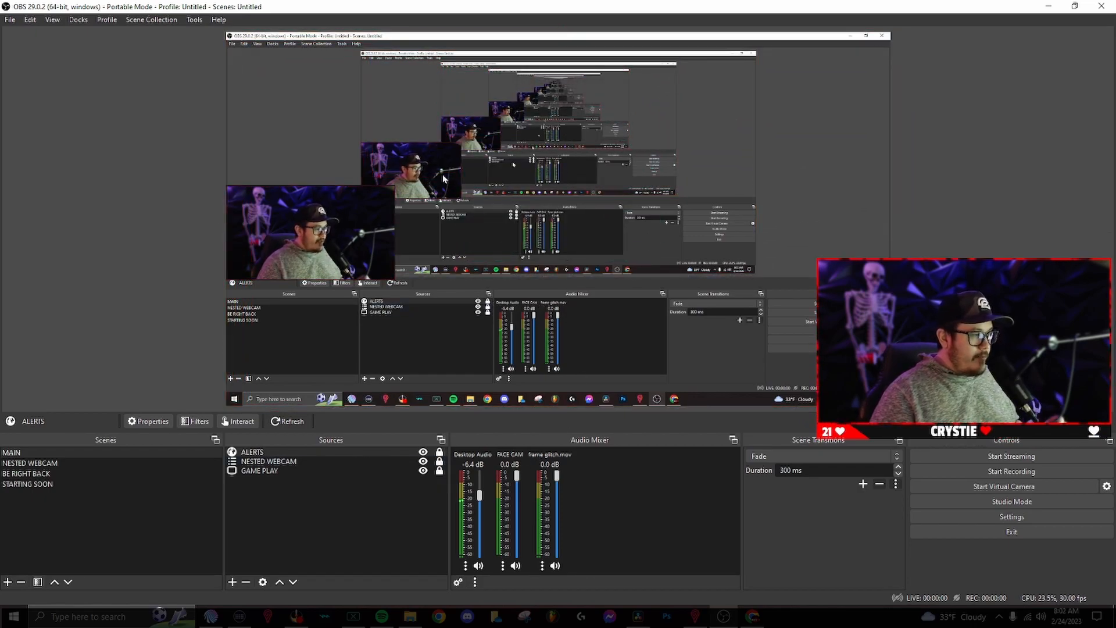
Step: Switch back to Chrome, close the ROYAL BLUE ALERTS editor and show the widgets in the overlays gallery
drag(1, 177, 384, 1)
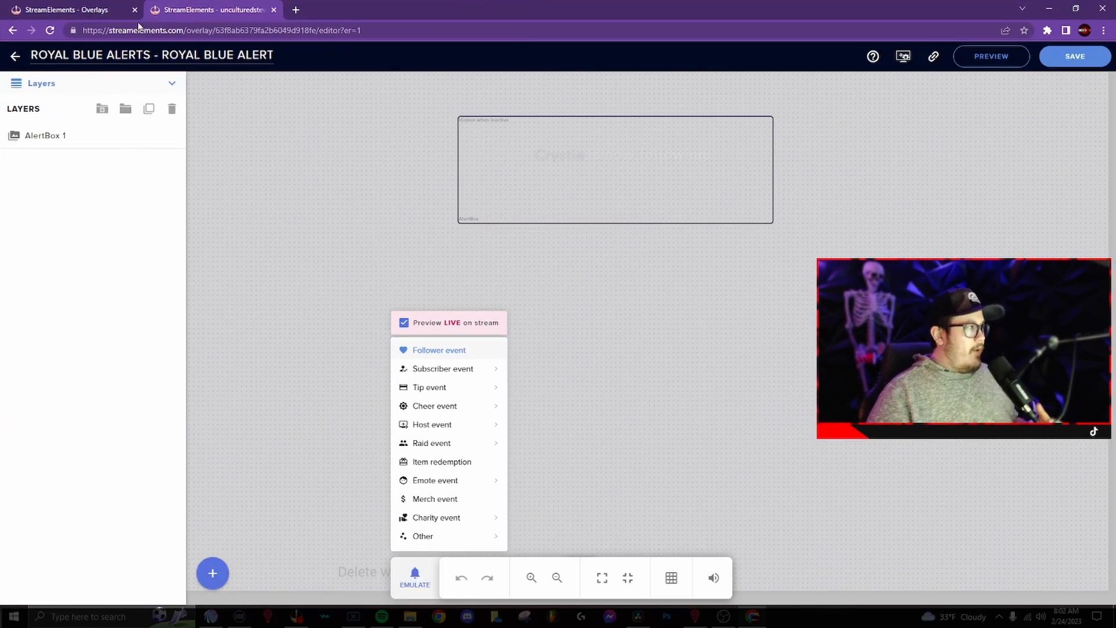
click(274, 10)
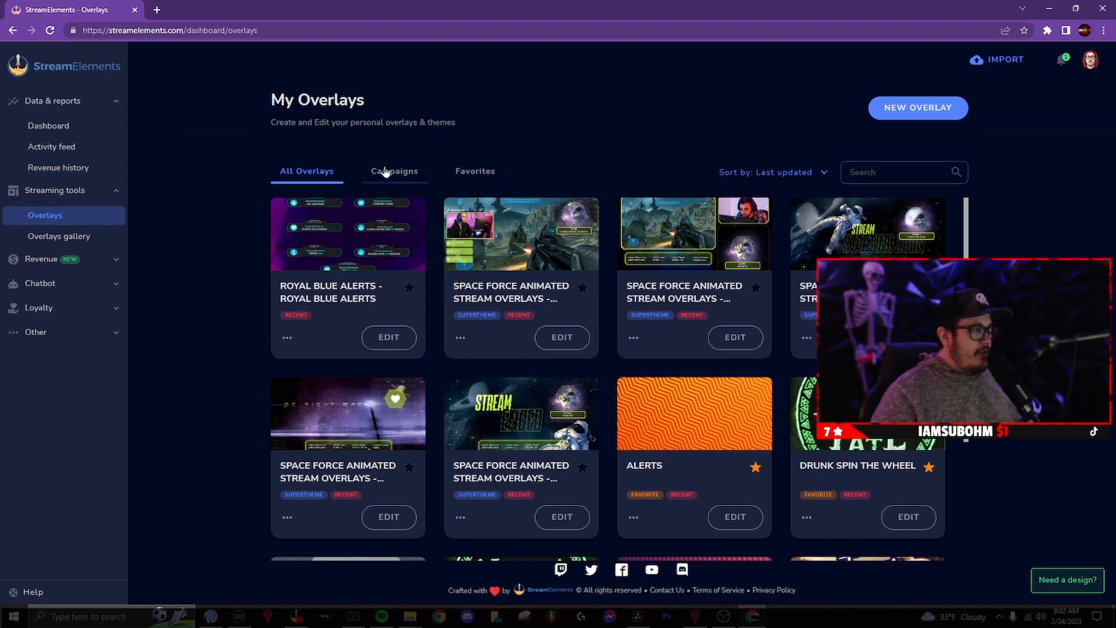
click(67, 242)
click(384, 169)
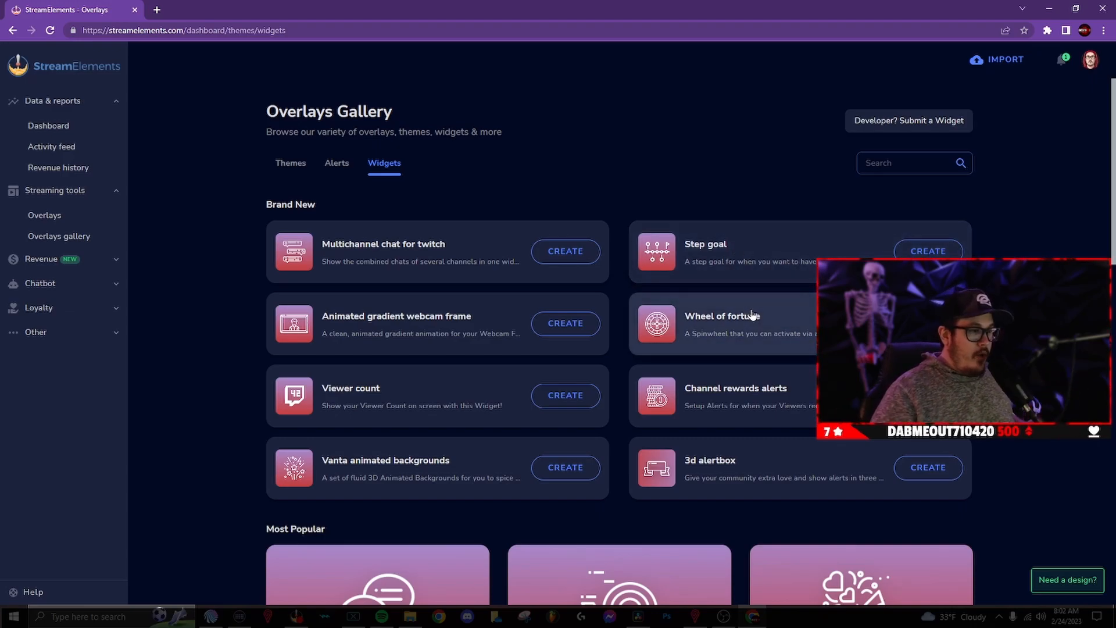
Step: Create a new overlay from the Multichannel chat for twitch widget and go to My Overlays
scroll(557, 382, down, 5)
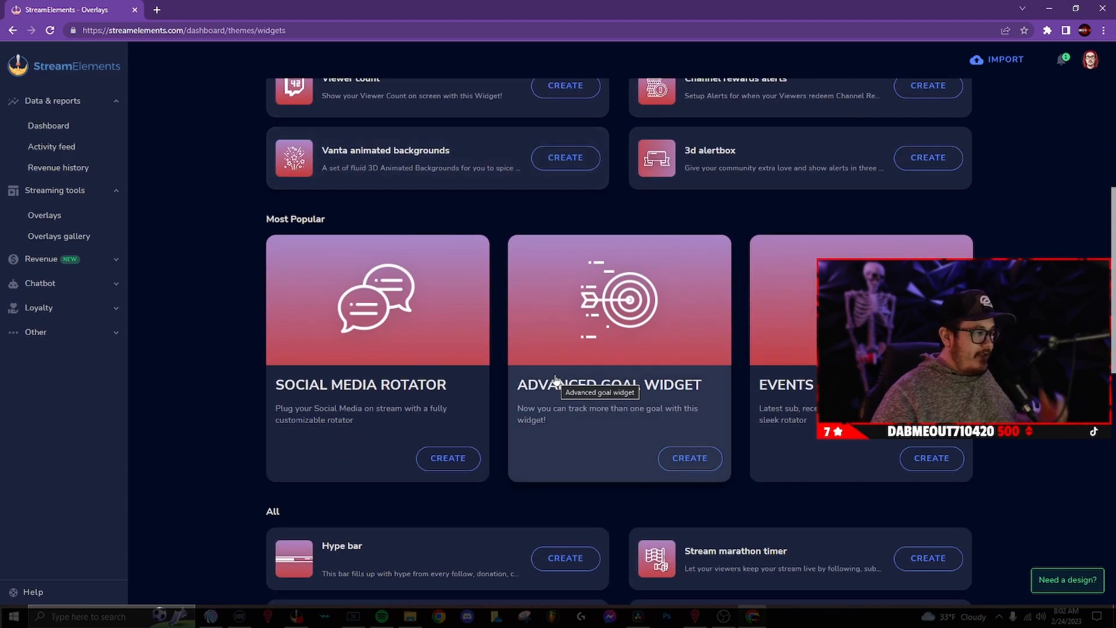
scroll(523, 366, up, 5)
click(591, 252)
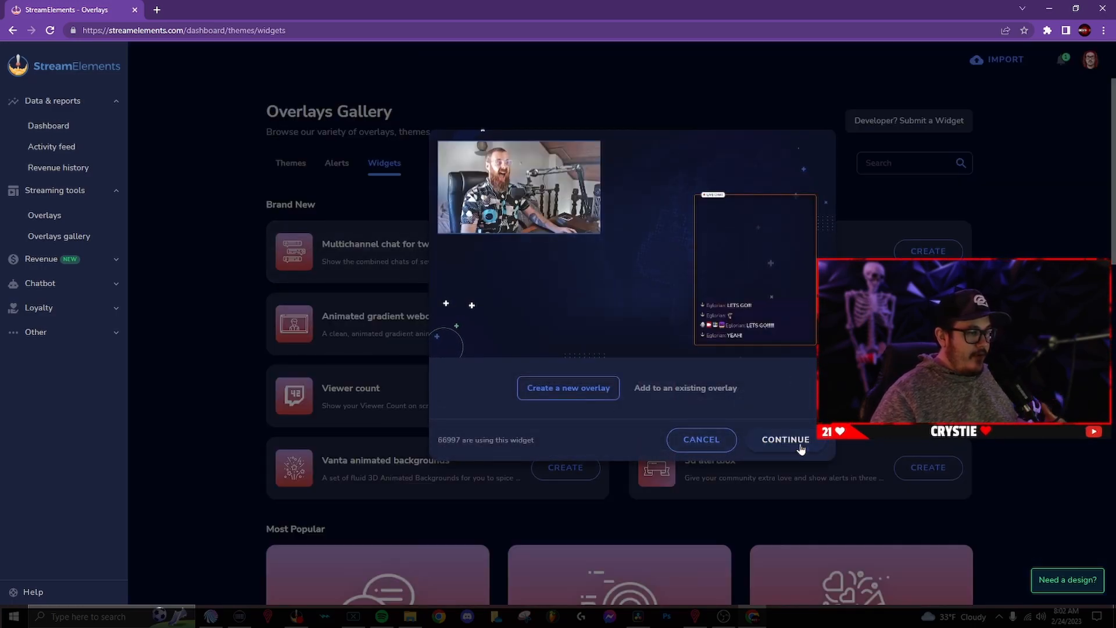
click(793, 443)
click(775, 441)
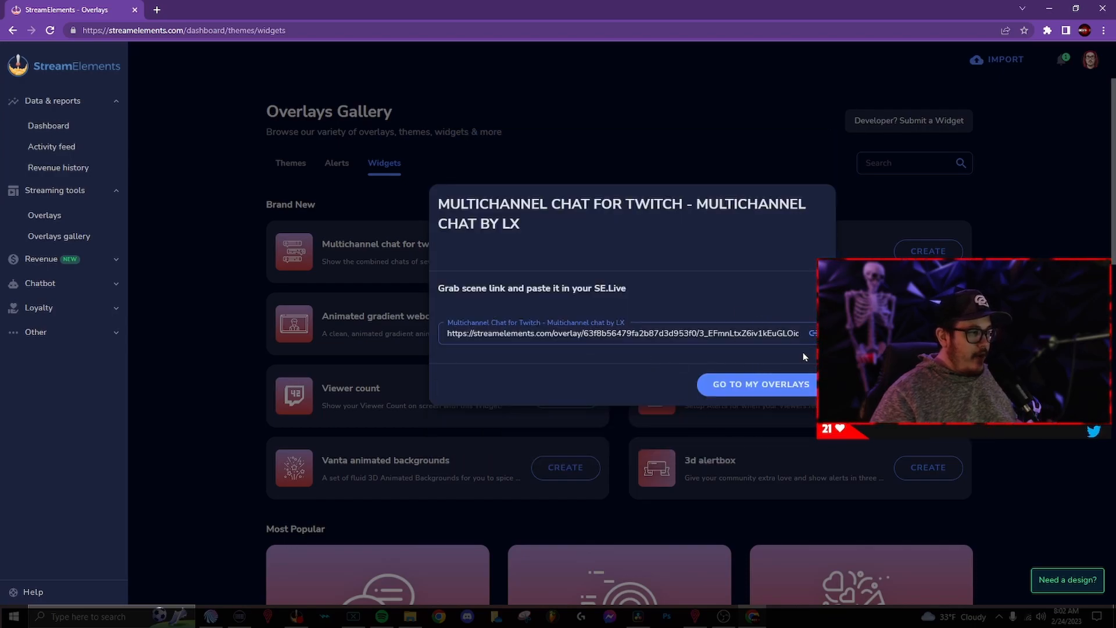
click(771, 392)
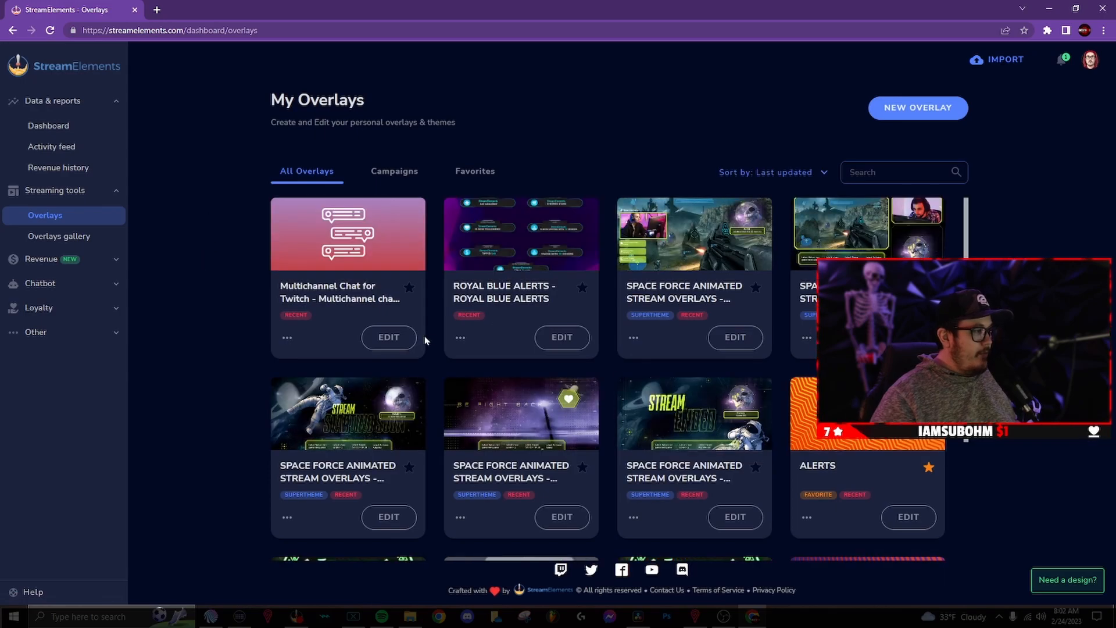
Step: Open the Multichannel Chat for Twitch overlay for editing, copy its overlay URL, and switch to OBS
click(393, 337)
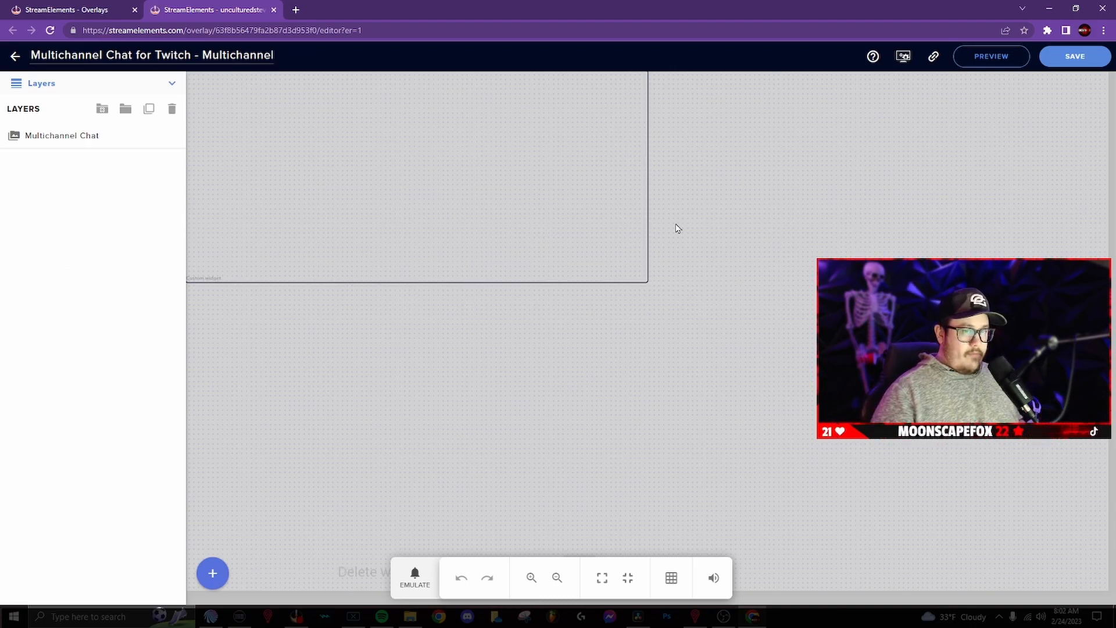
click(109, 30)
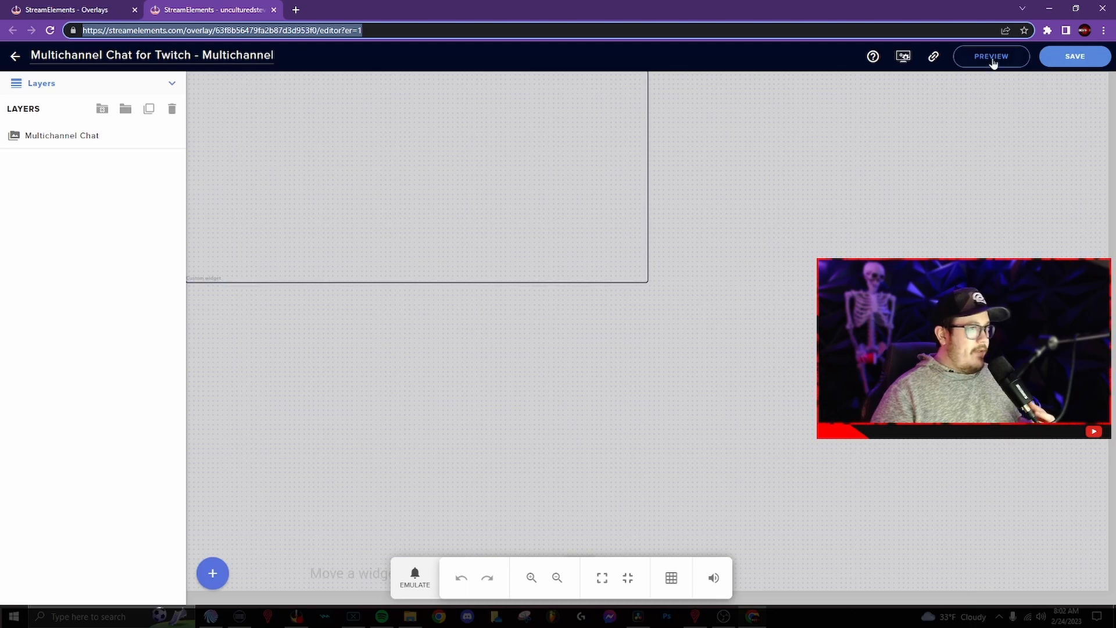
click(934, 57)
drag(814, 9, 0, 279)
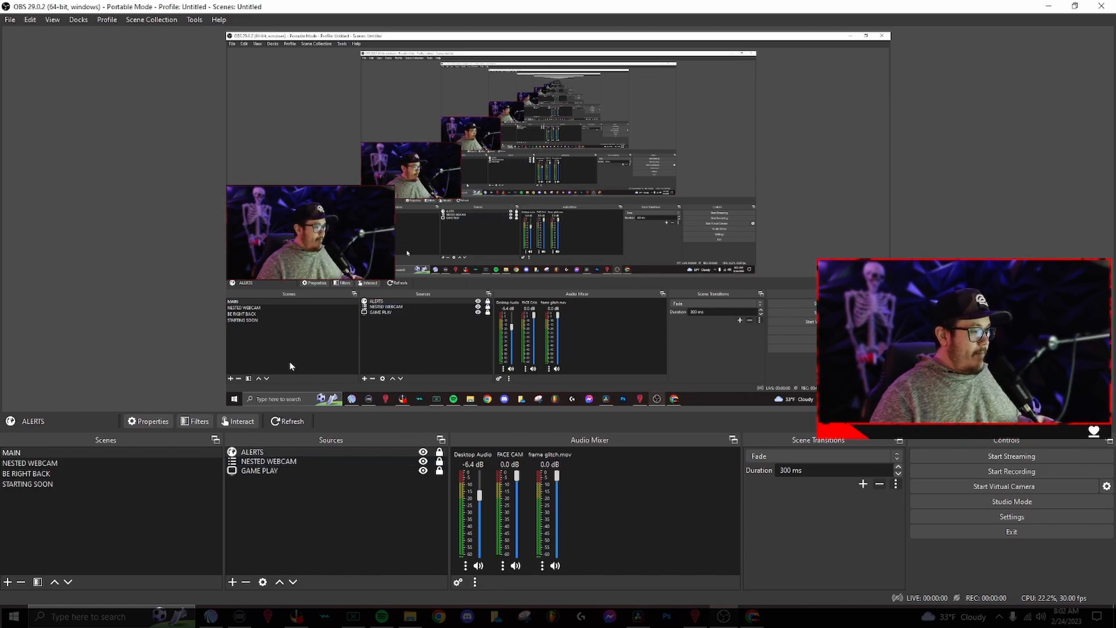
Step: Add a browser source named CHAT to the MAIN scene using the copied overlay URL at 1920 by 1080
click(232, 582)
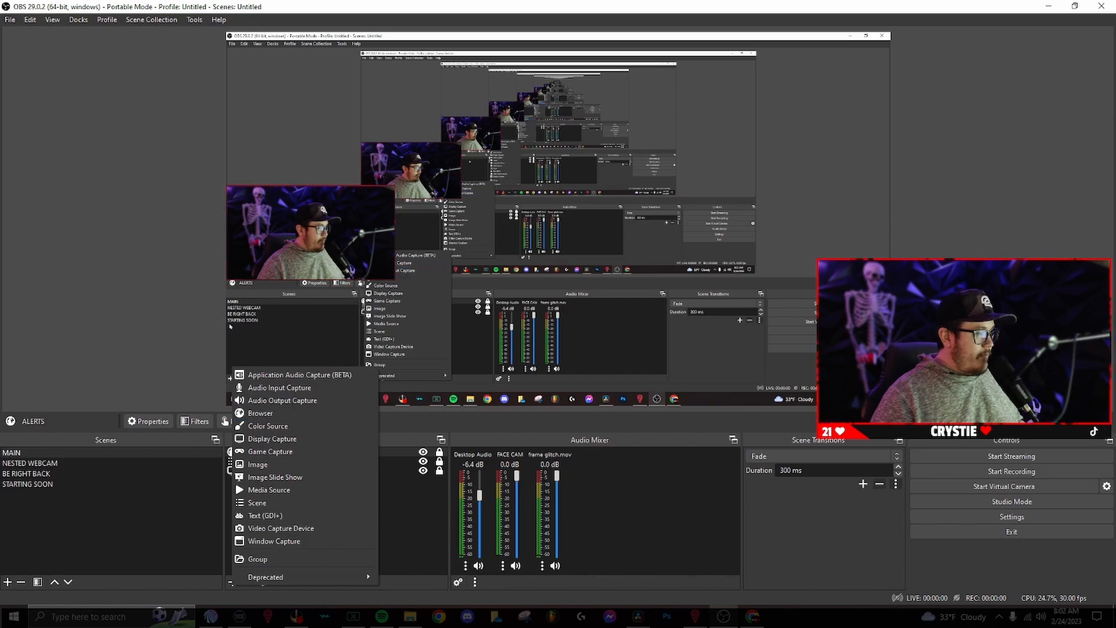
click(260, 413)
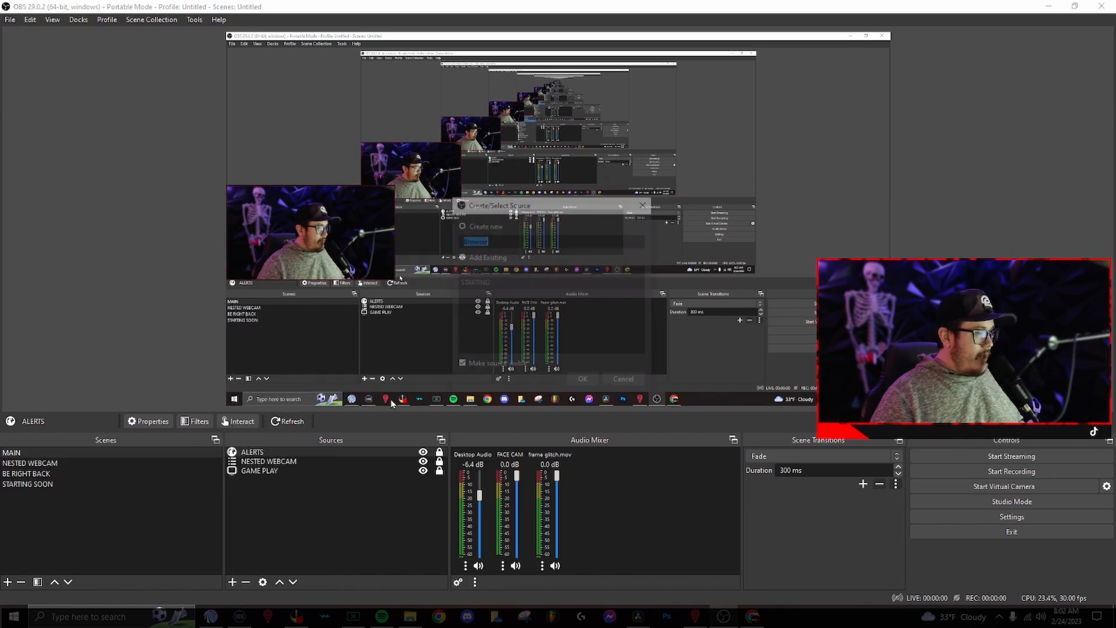
text(cHAT)
key(Return)
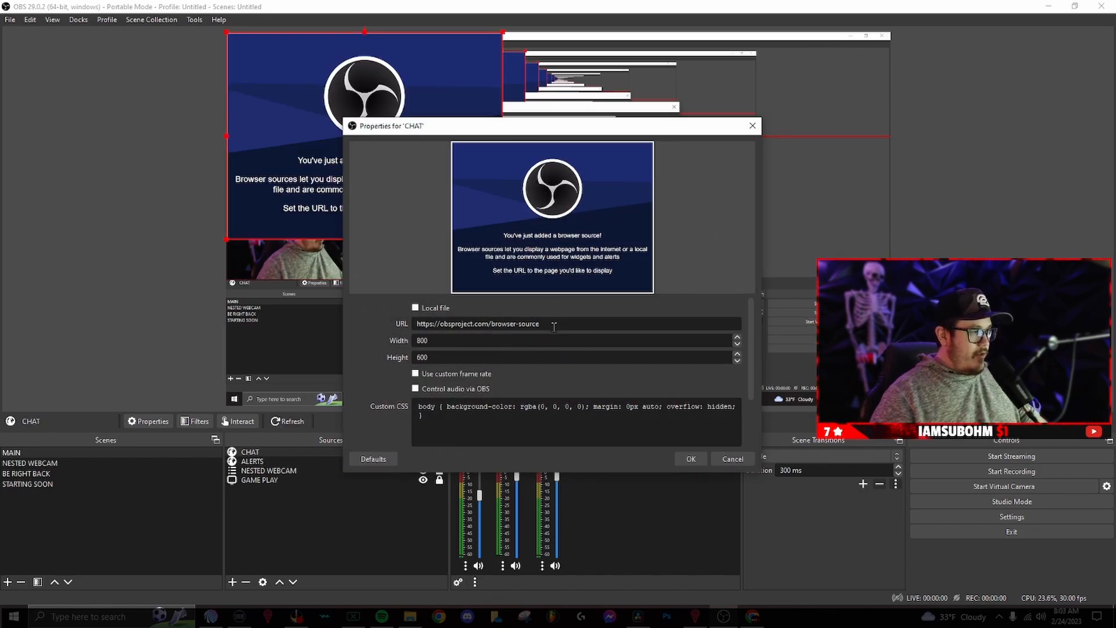
key(ctrl+v)
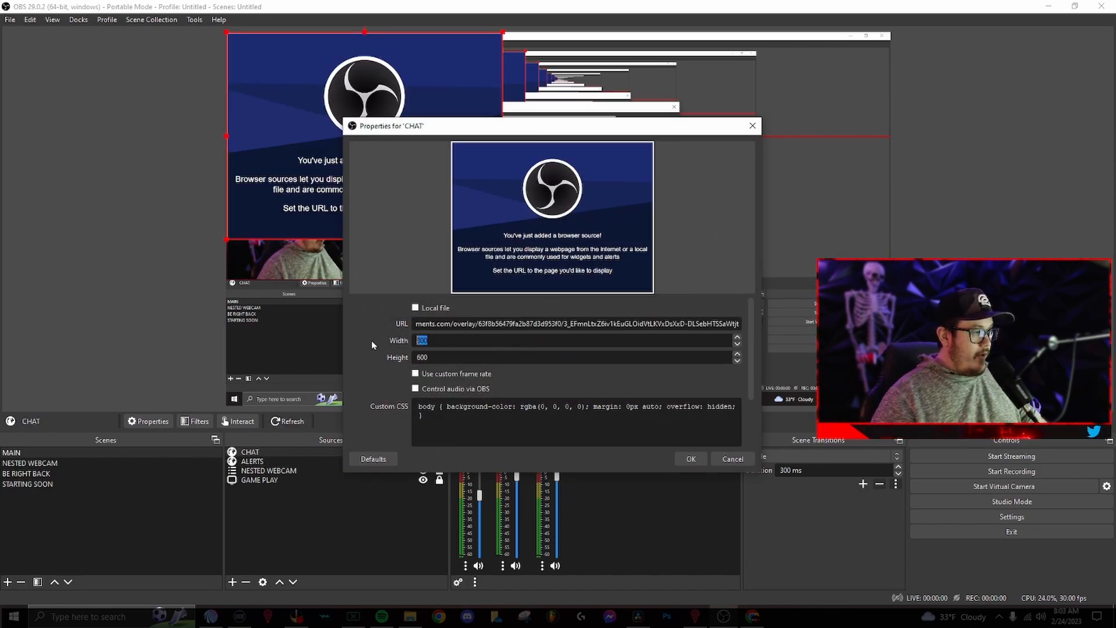
text(19)
text(1080)
click(691, 458)
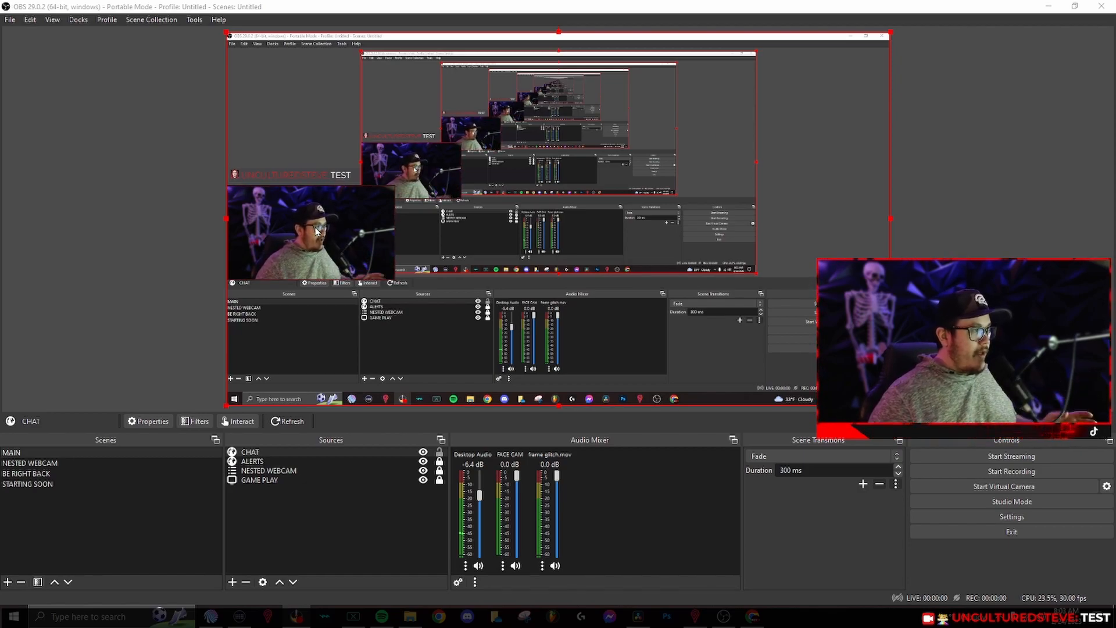
Step: Add an Audio Input Capture source named MIC using the Chat Mic (TC-Helicon GoXLR Mini) device
click(283, 547)
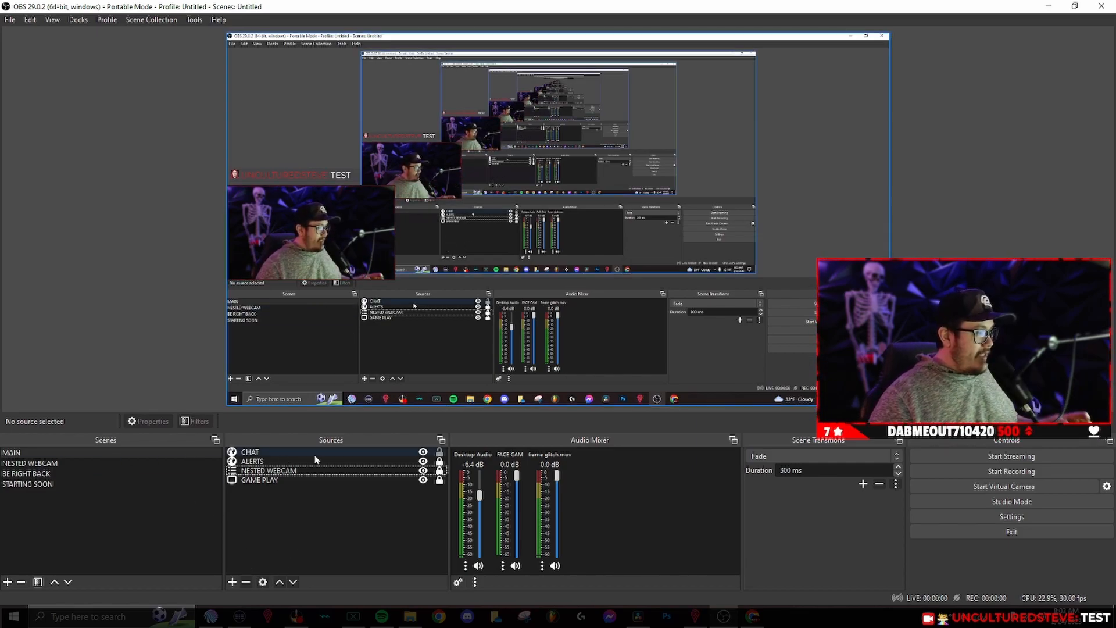
click(232, 582)
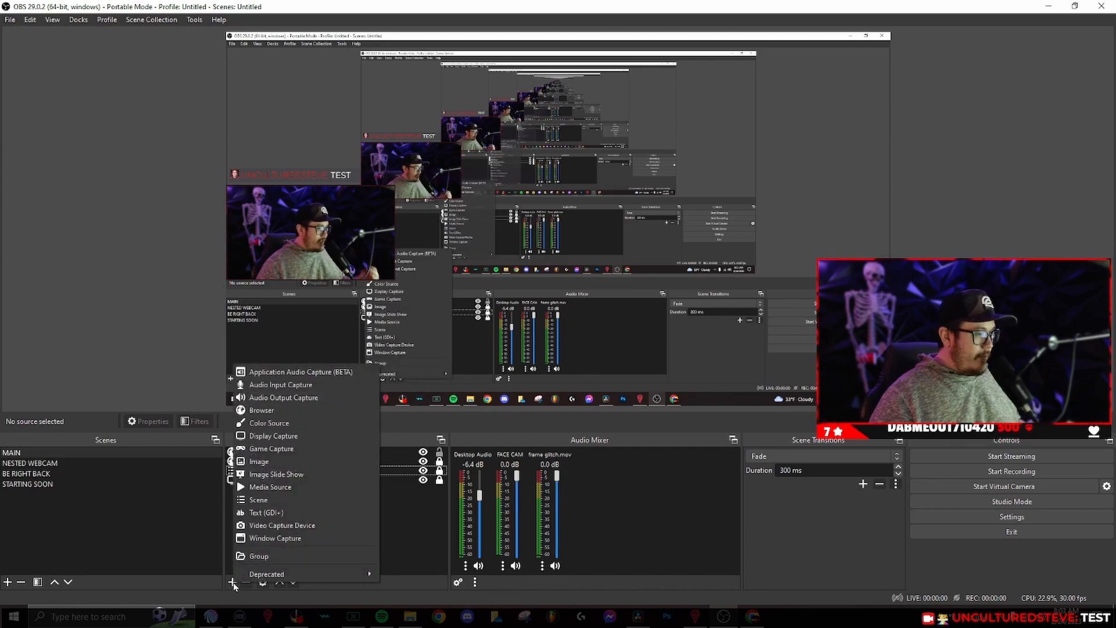
click(283, 386)
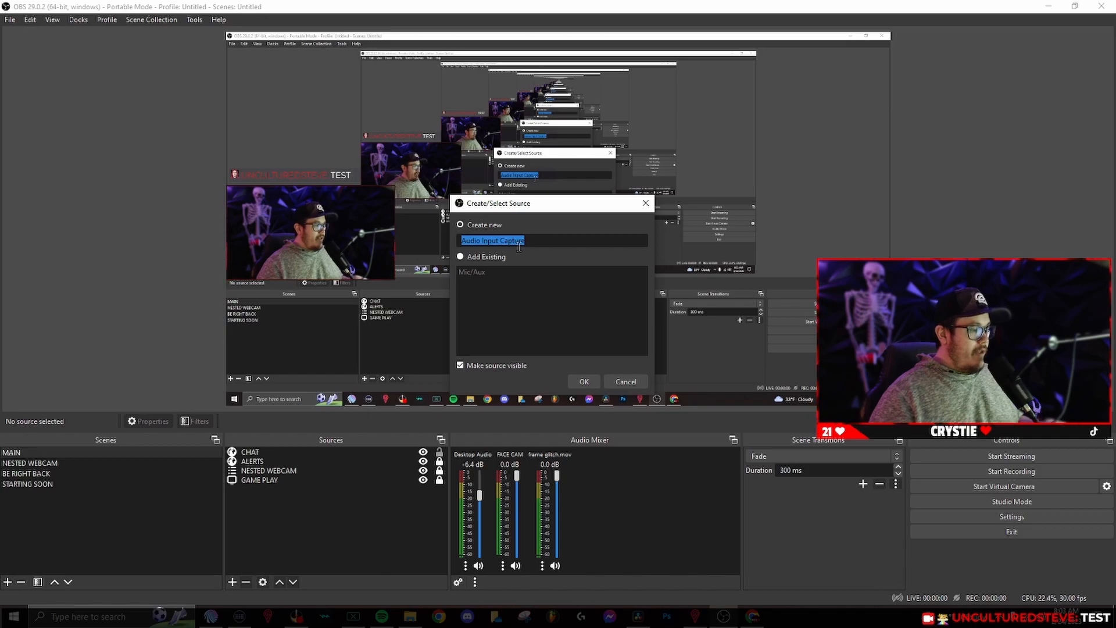
text(MIC)
key(Return)
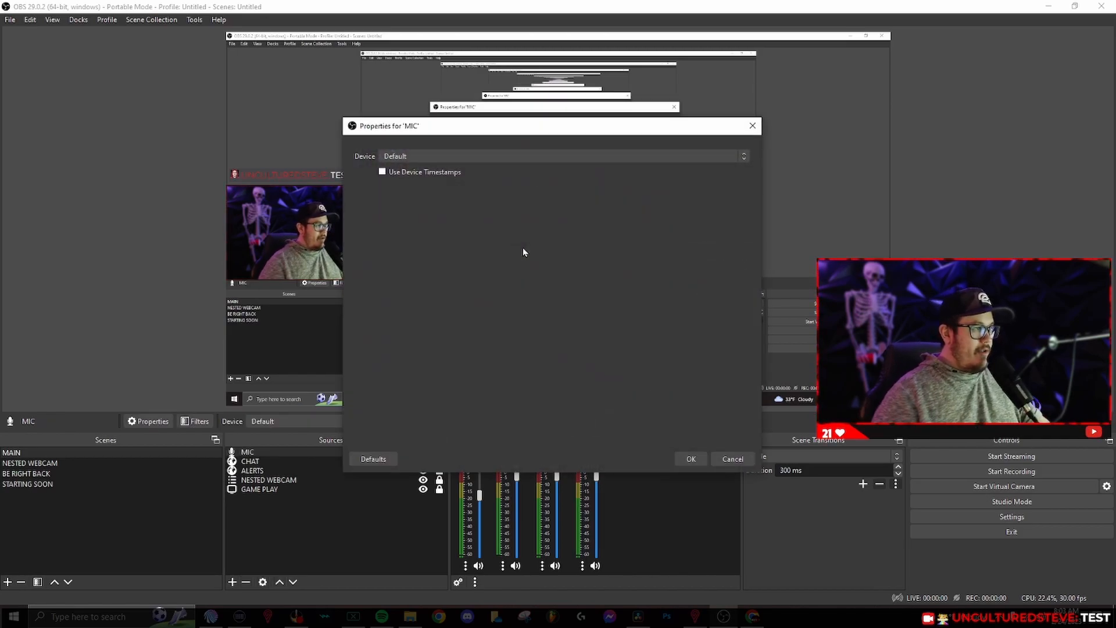
click(471, 155)
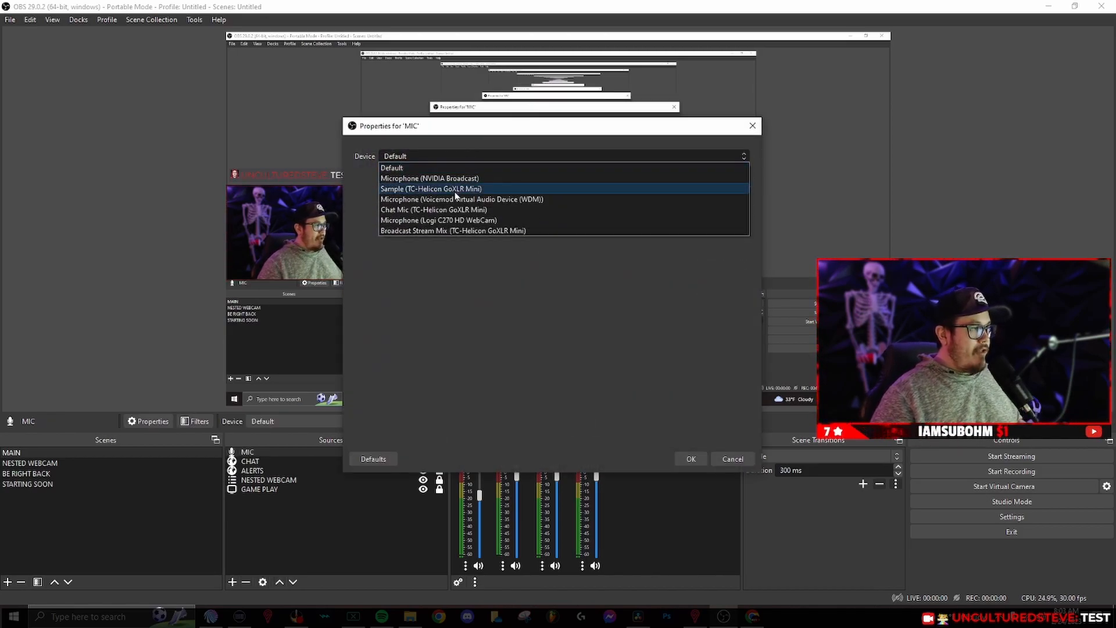
click(425, 211)
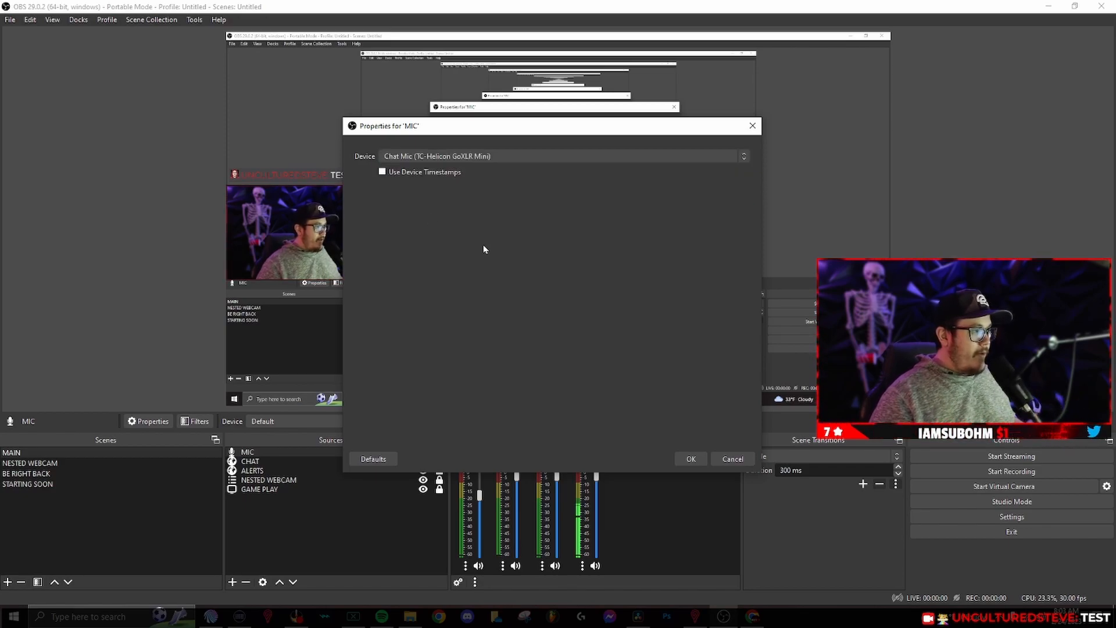
click(690, 460)
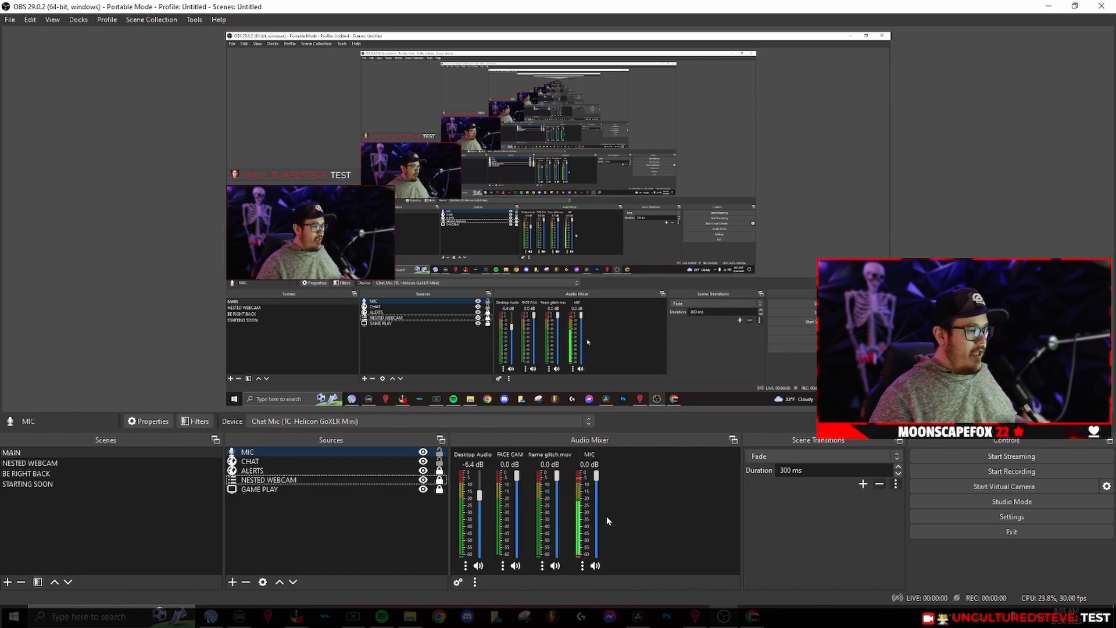
Step: Lower the MIC volume in the audio mixer to about -9.8 dB
drag(597, 477, 598, 480)
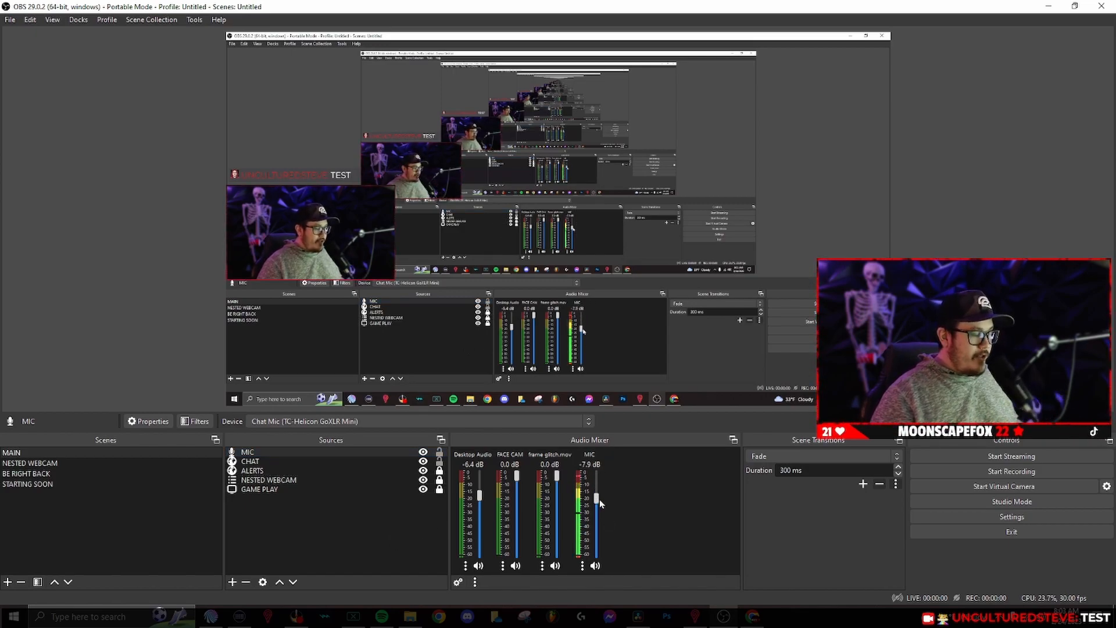
drag(597, 503, 598, 504)
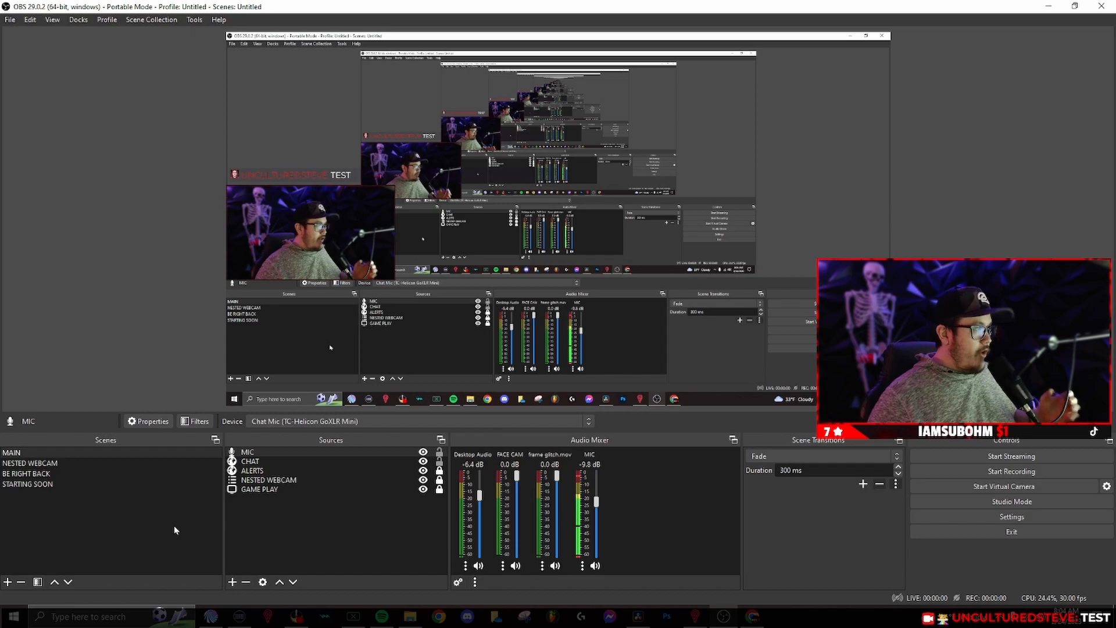
Step: Move the NESTED WEBCAM scene below STARTING SOON in the scene order and select the MAIN scene
drag(50, 467, 47, 489)
click(29, 453)
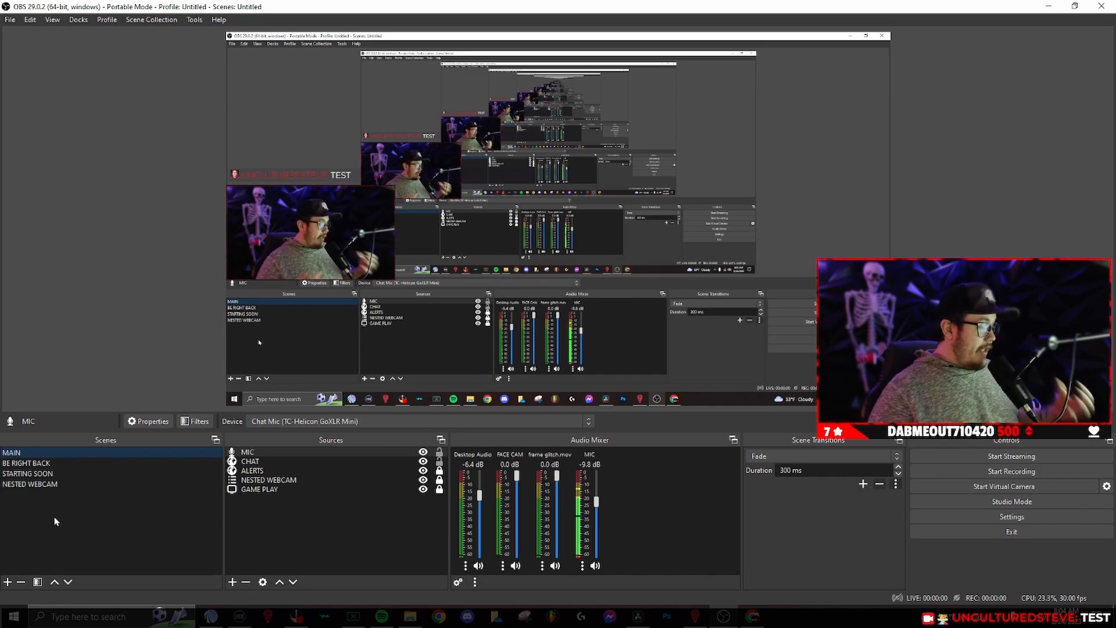
Step: Add an empty divider scene named "nested scenes" with a row of dashes on both sides of the text
click(8, 582)
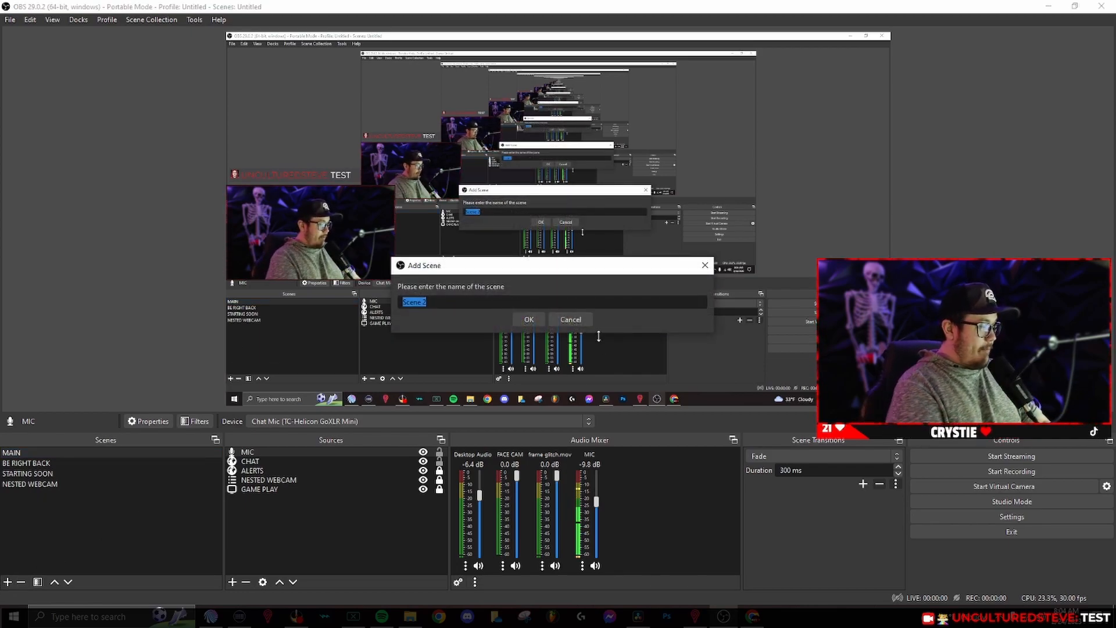
key(BackSpace)
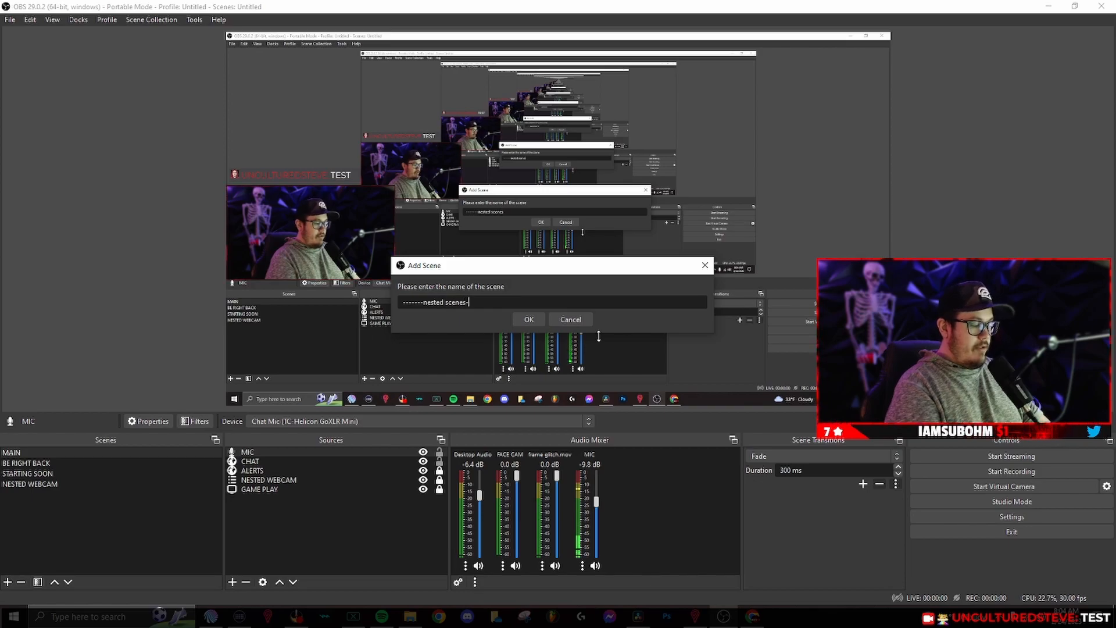
click(529, 319)
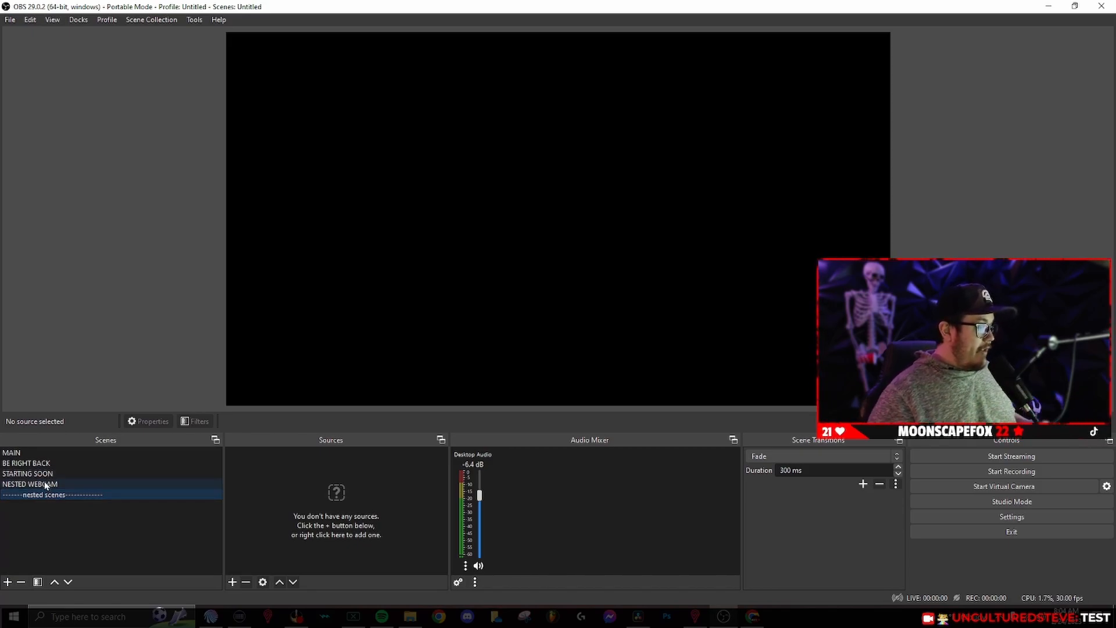
Step: Move the NESTED WEBCAM scene below the "nested scenes" divider in the scene list
drag(46, 486, 68, 497)
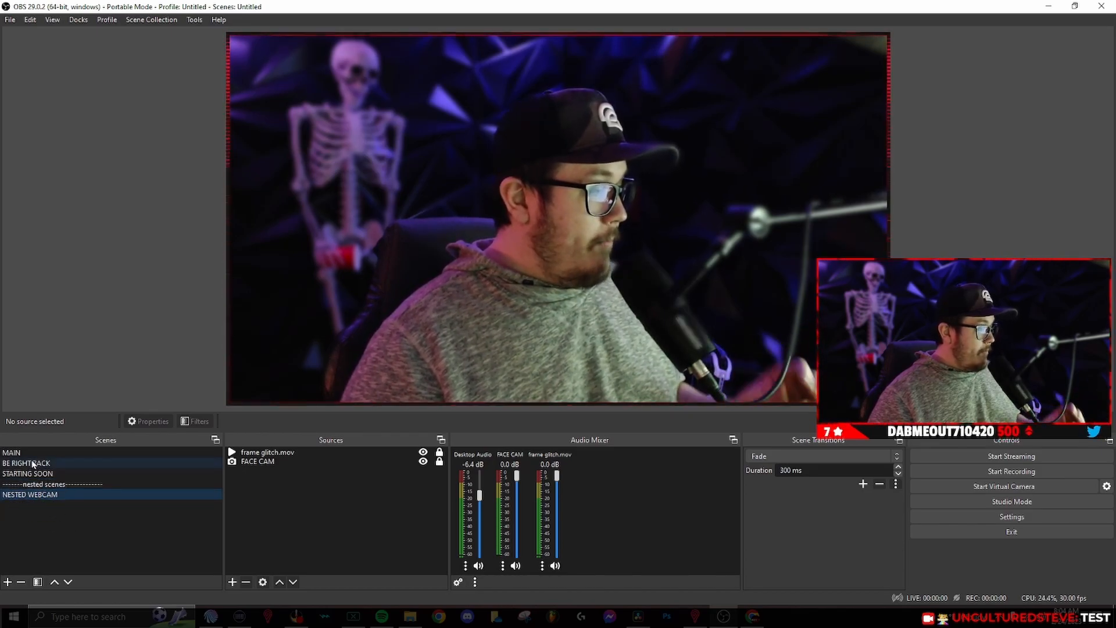
Step: Switch to the OBS window with the MAIN profile and examine how its scene list is sectioned with NESTED and OTHER dividers
drag(871, 151, 416, 0)
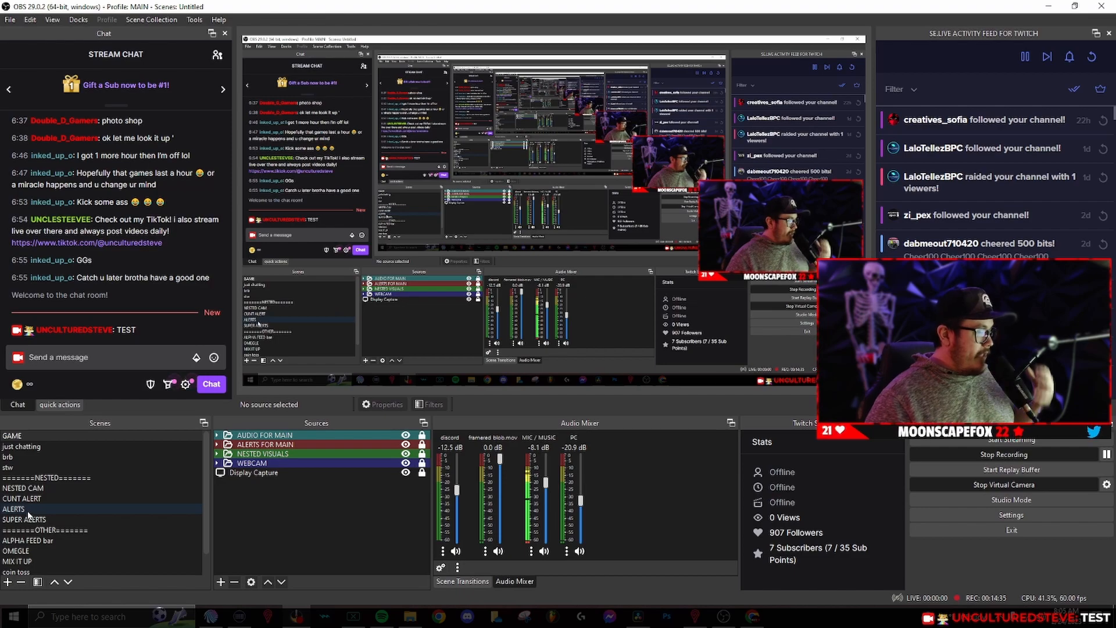
scroll(41, 517, down, 1)
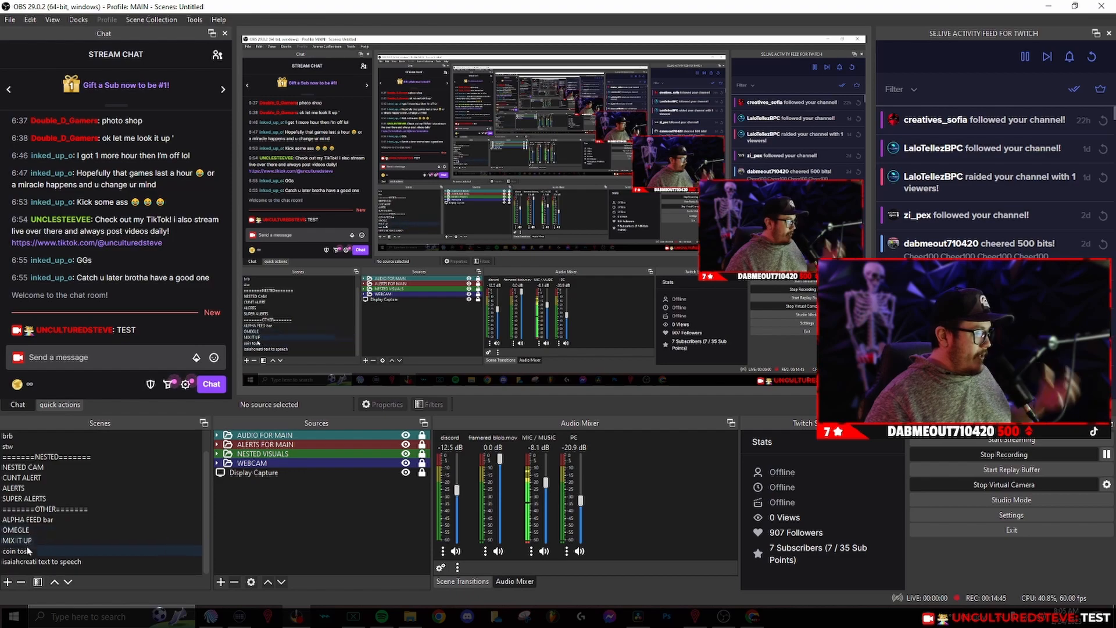
scroll(40, 540, up, 1)
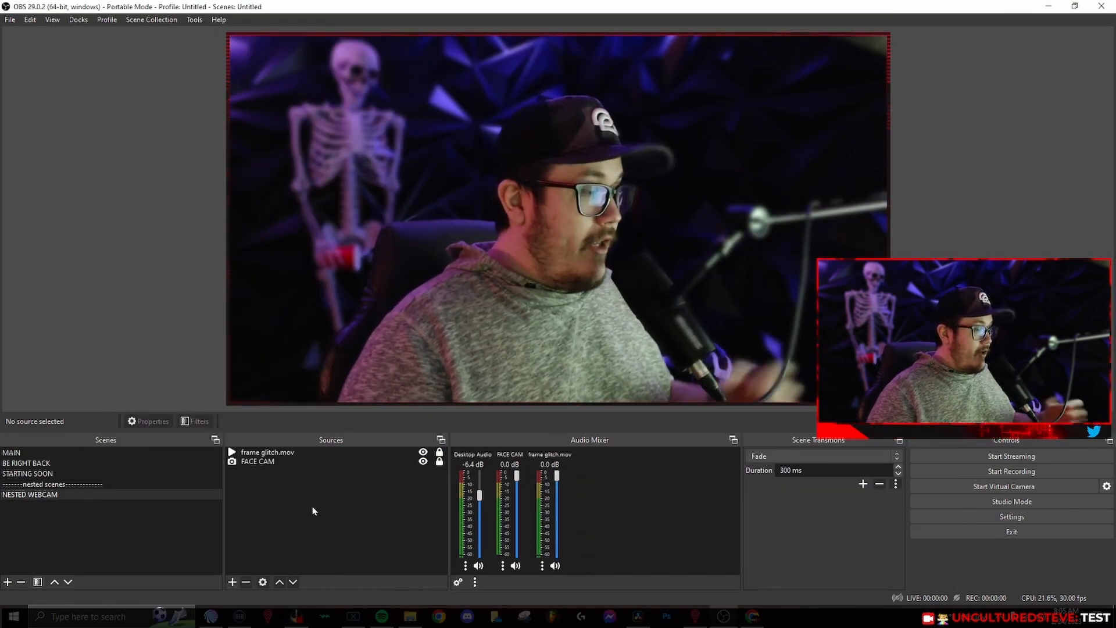
Step: In the MAIN scene of the Untitled profile, set the MIC source's color to red
click(64, 453)
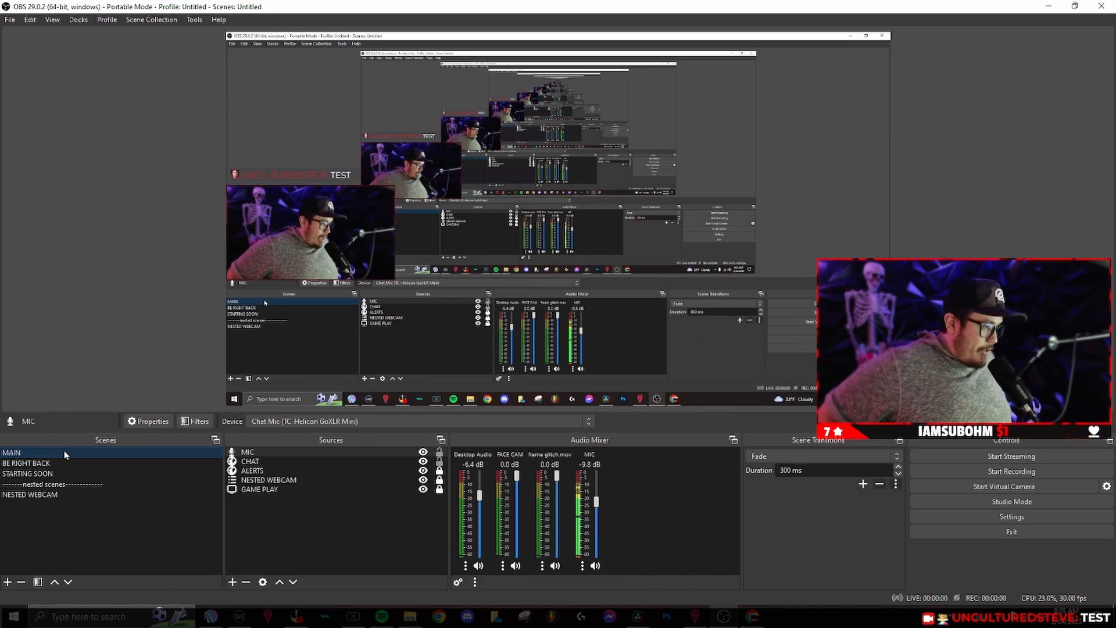
right_click(276, 441)
click(250, 453)
right_click(263, 451)
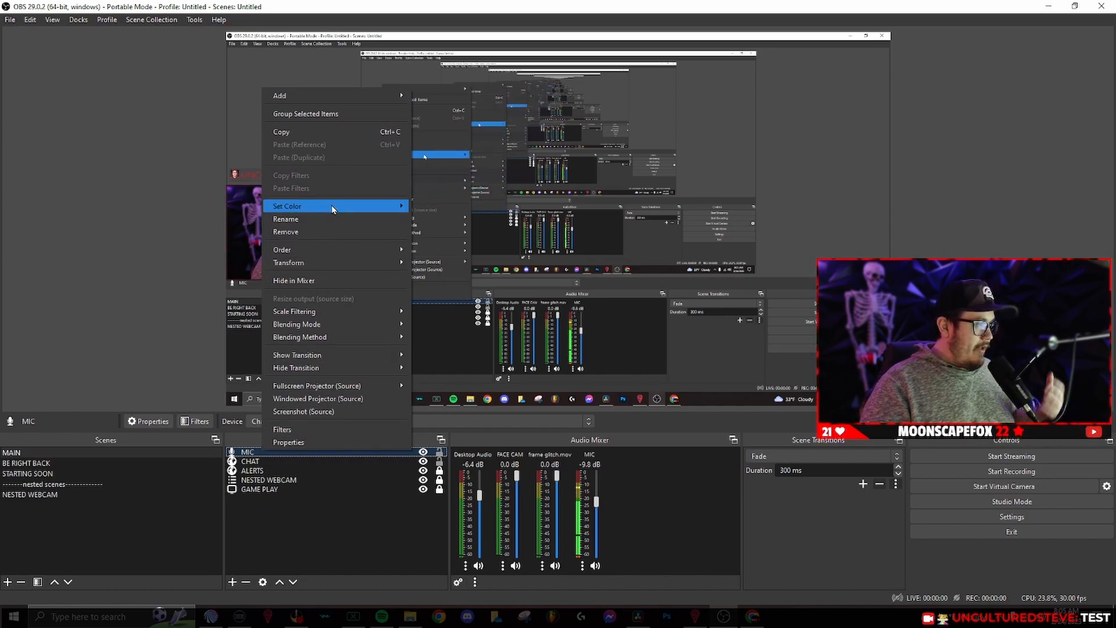
mouse_move(352, 213)
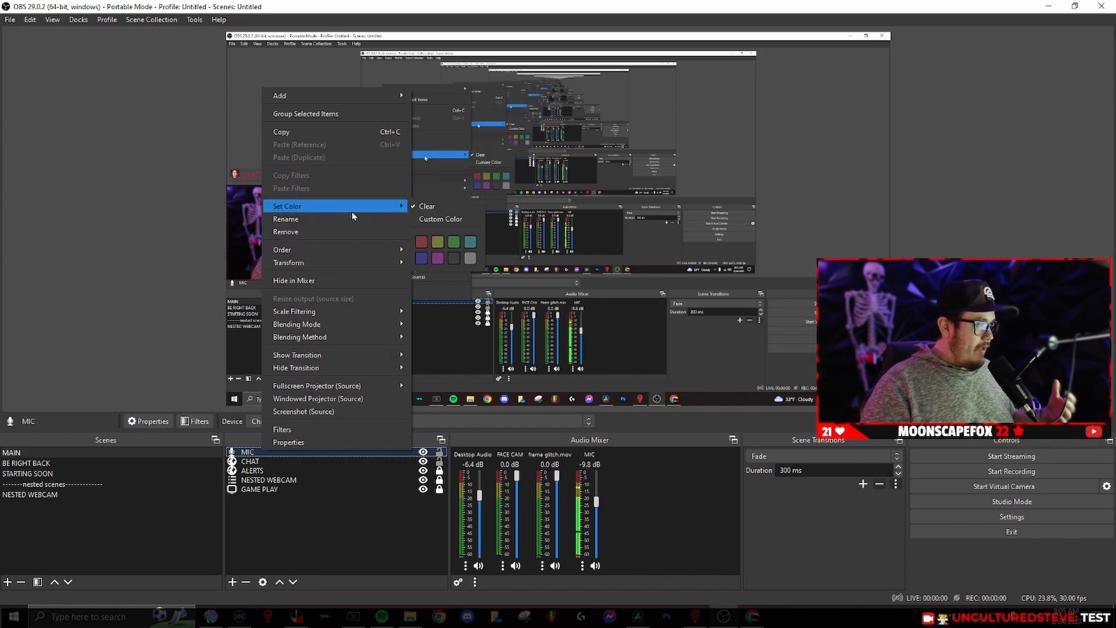
click(422, 241)
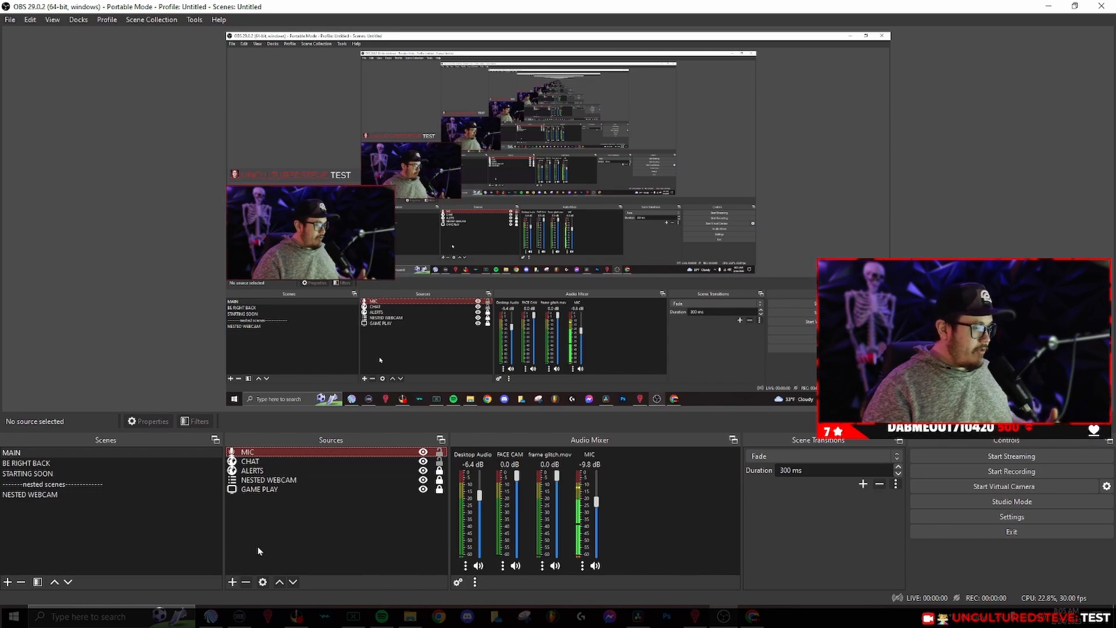
Step: Add a new group named BROWSER SOURCE to the MAIN scene's sources
click(232, 582)
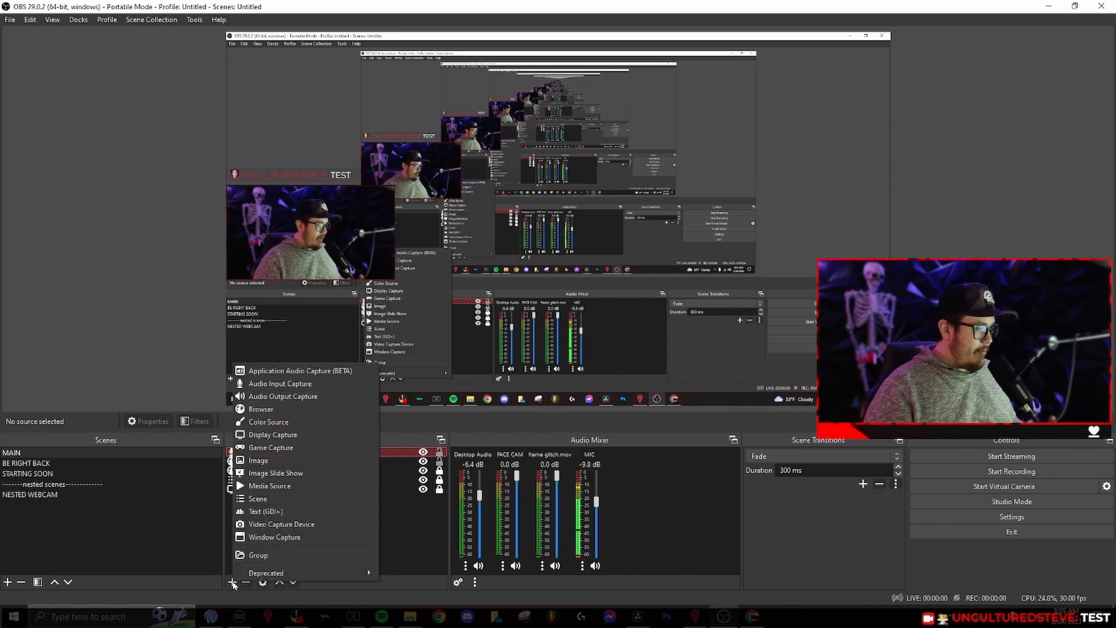
click(268, 557)
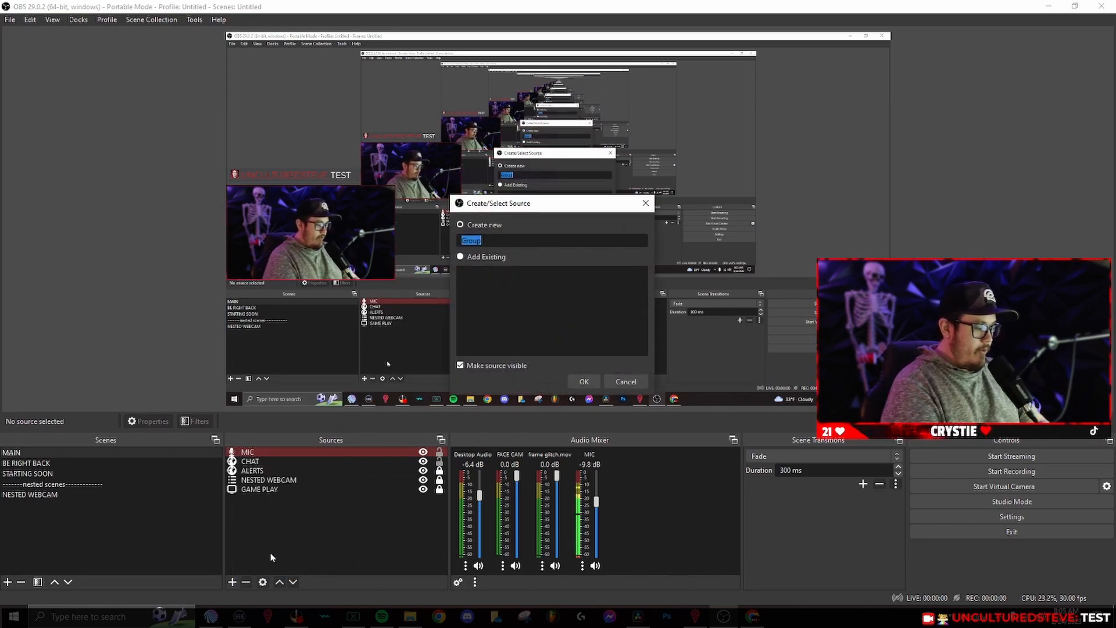
text(BROWSER SOURCE)
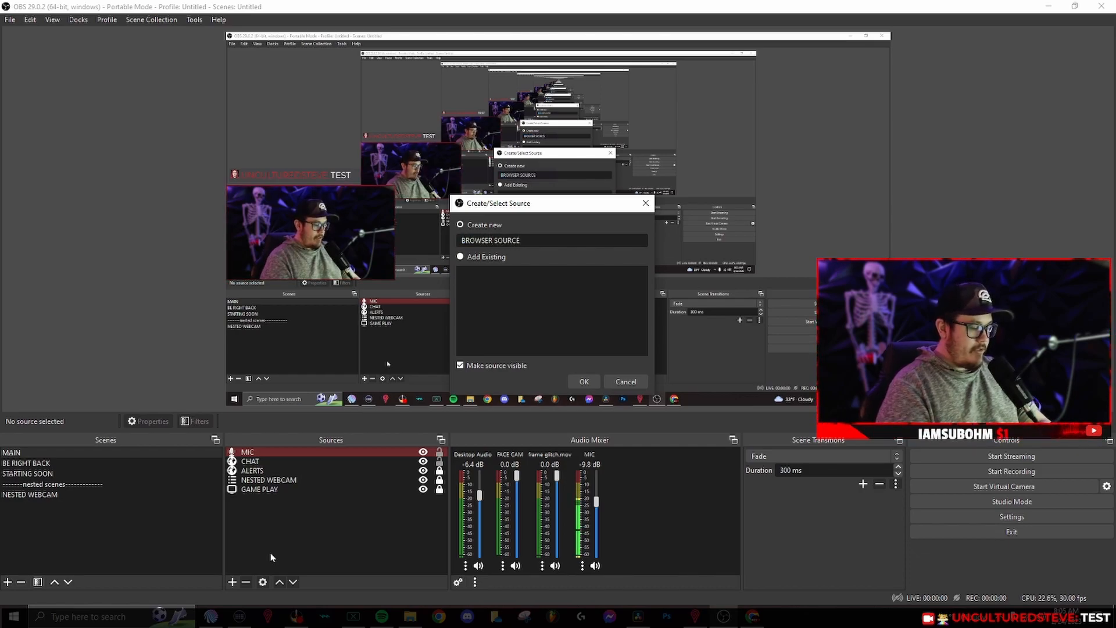
key(Return)
Step: Move the ALERTS and CHAT sources into the BROWSER SOURCE group and collapse the group
drag(251, 471, 304, 458)
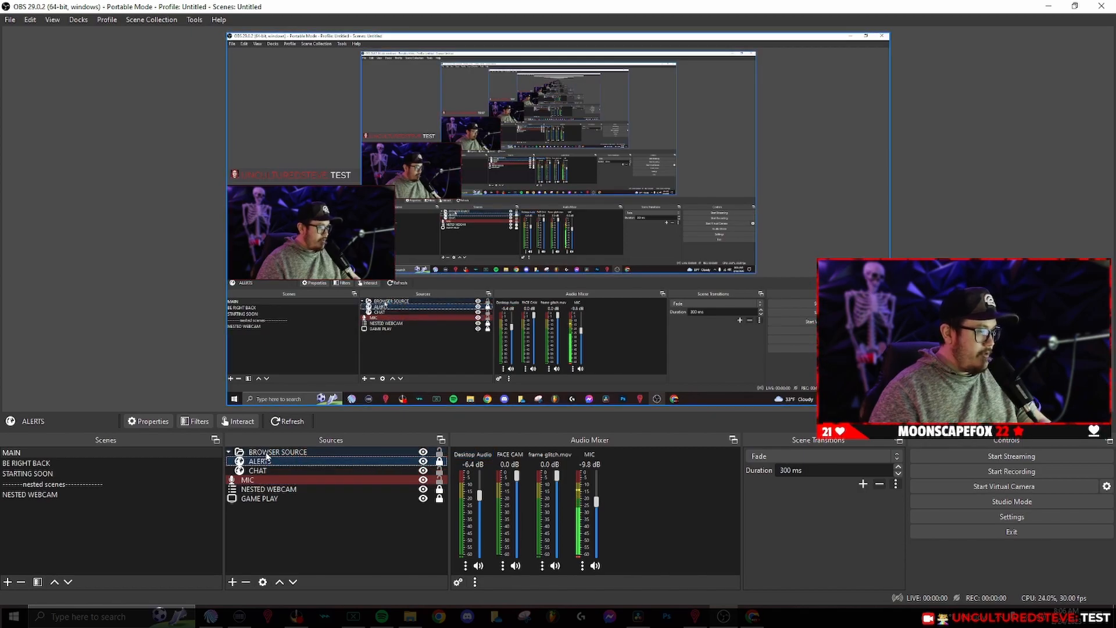
click(277, 453)
click(236, 454)
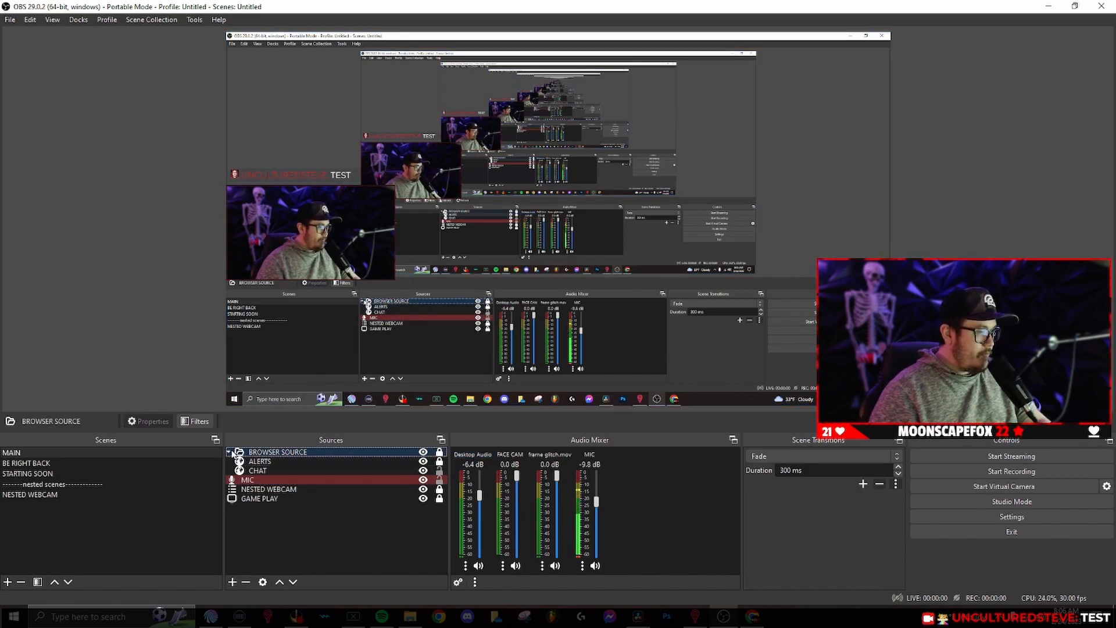
click(230, 453)
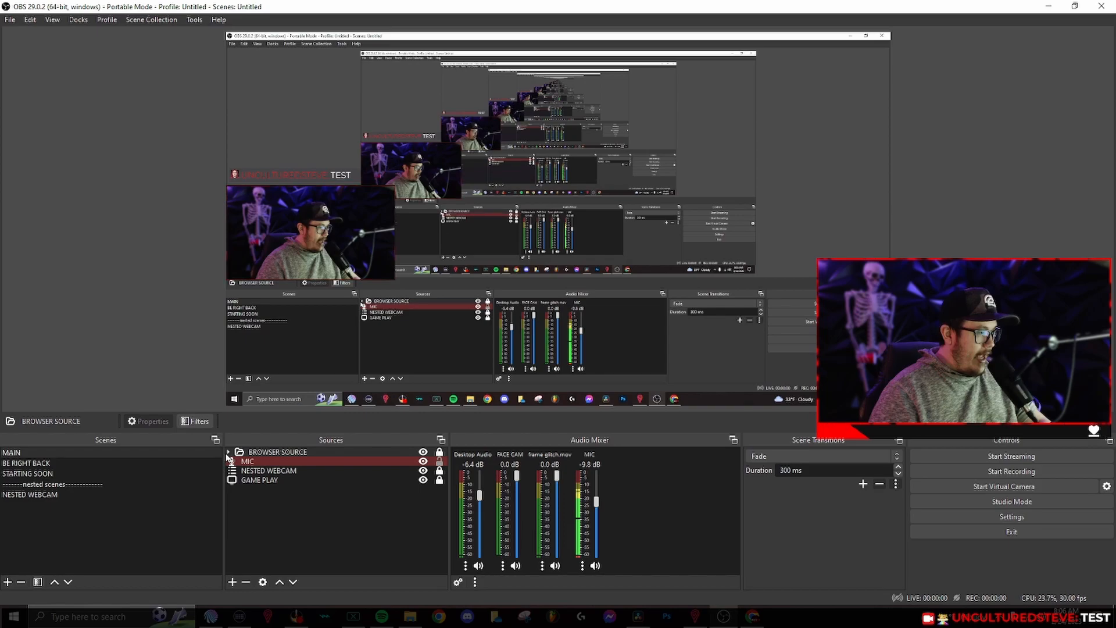
Step: Set the BROWSER SOURCE group's color to teal
right_click(274, 454)
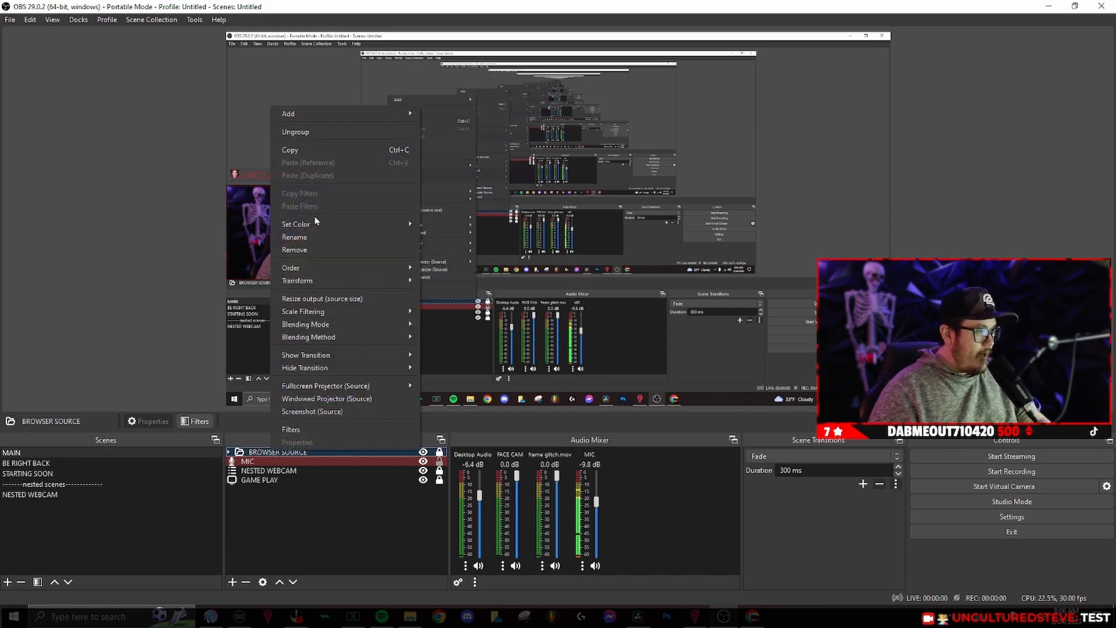
mouse_move(313, 228)
click(480, 261)
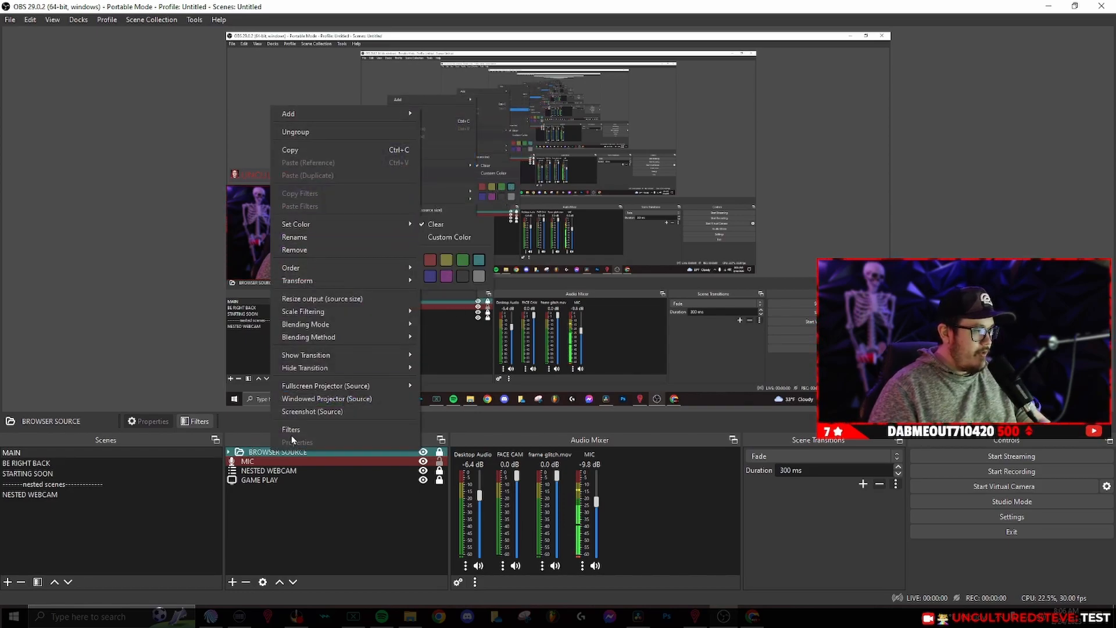
Step: Set the NESTED WEBCAM source's color to blue
click(278, 476)
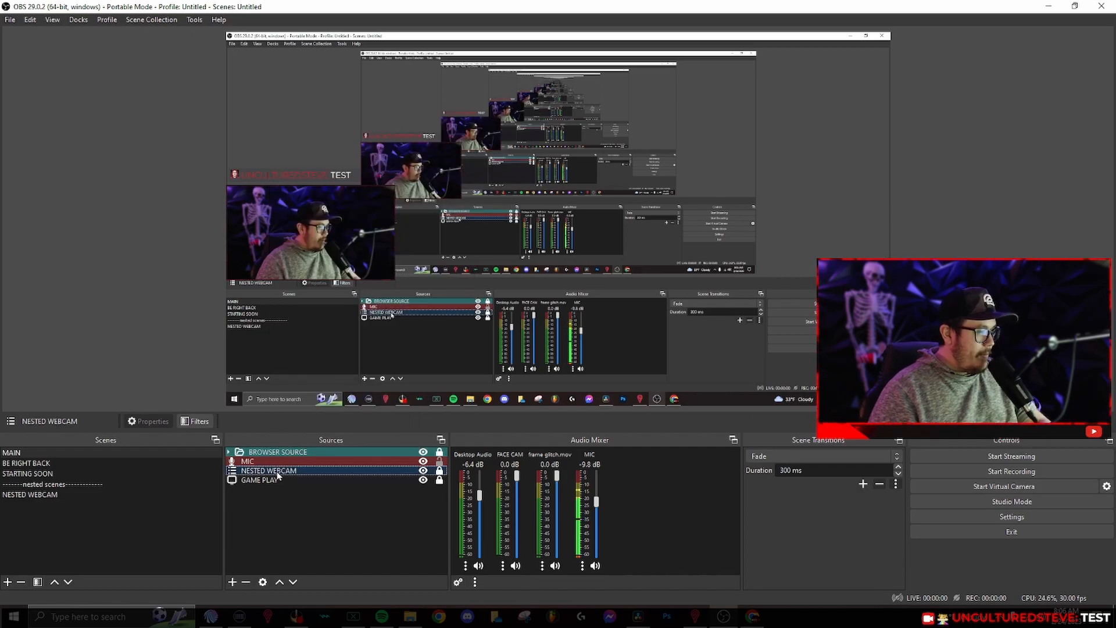
right_click(293, 468)
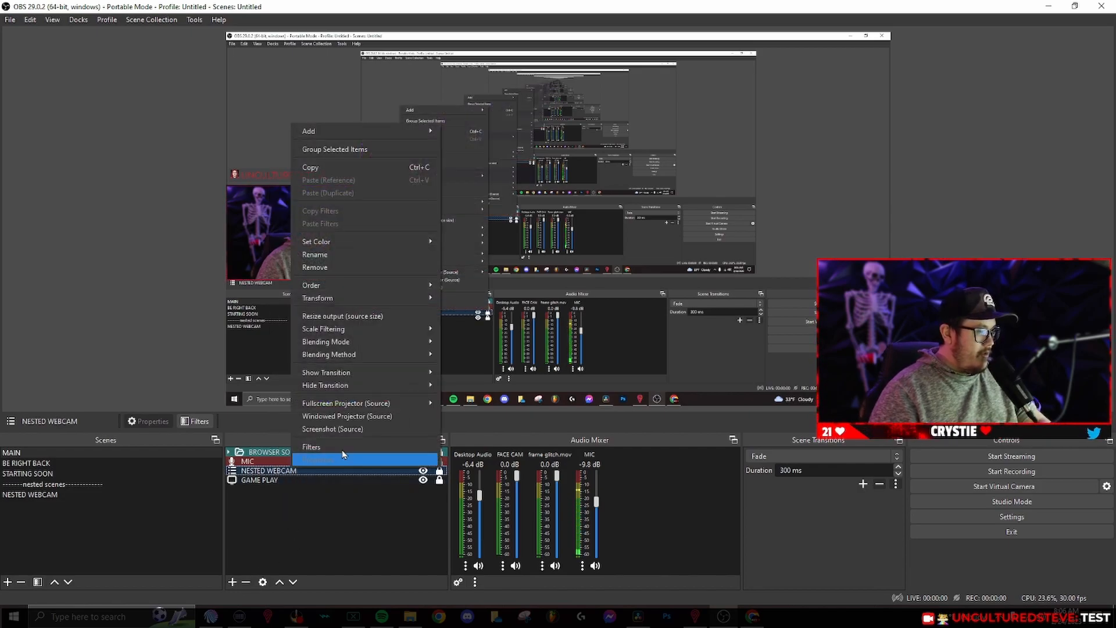
mouse_move(337, 242)
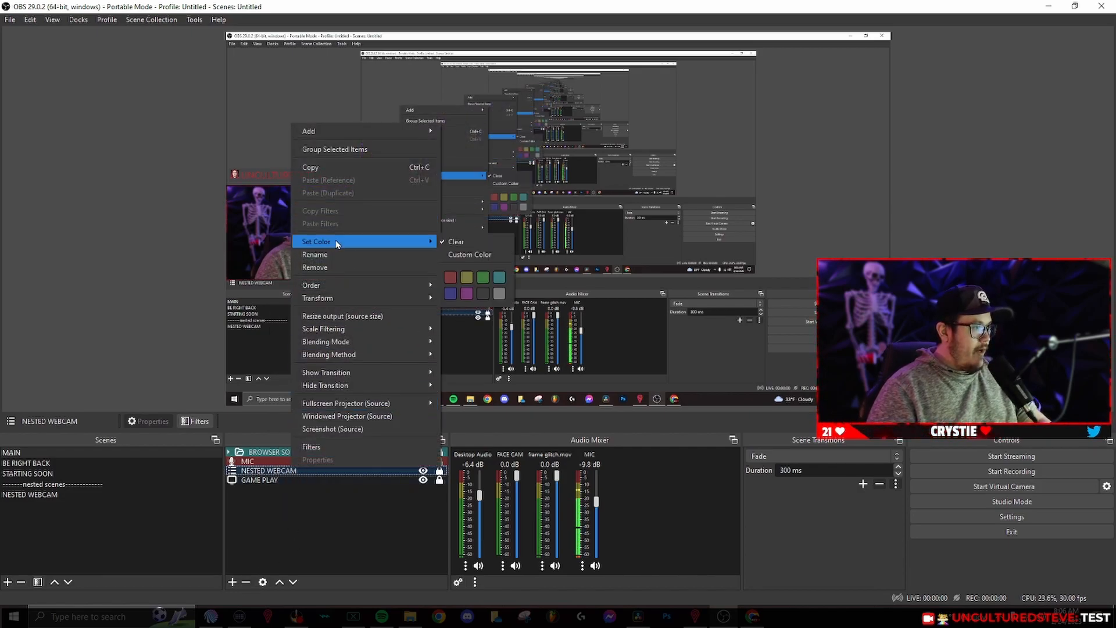
click(449, 294)
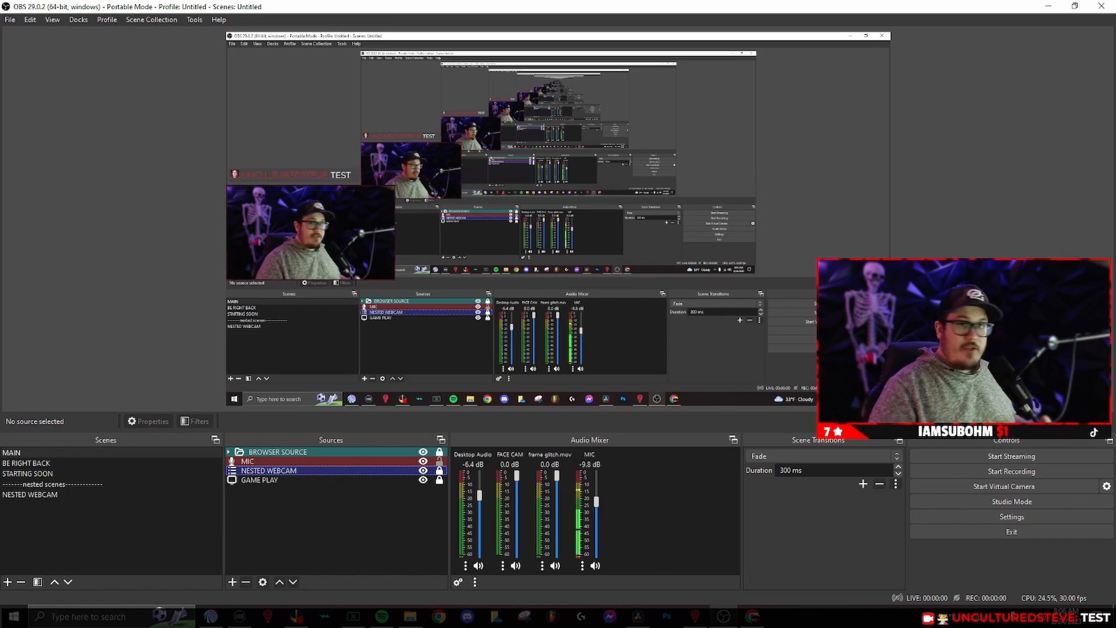
Step: In the MAIN-profile OBS window, examine the contents of the AUDIO FOR MAIN, ALERTS FOR MAIN, NESTED VISUALS and WEBCAM source groups
drag(1115, 93, 540, 2)
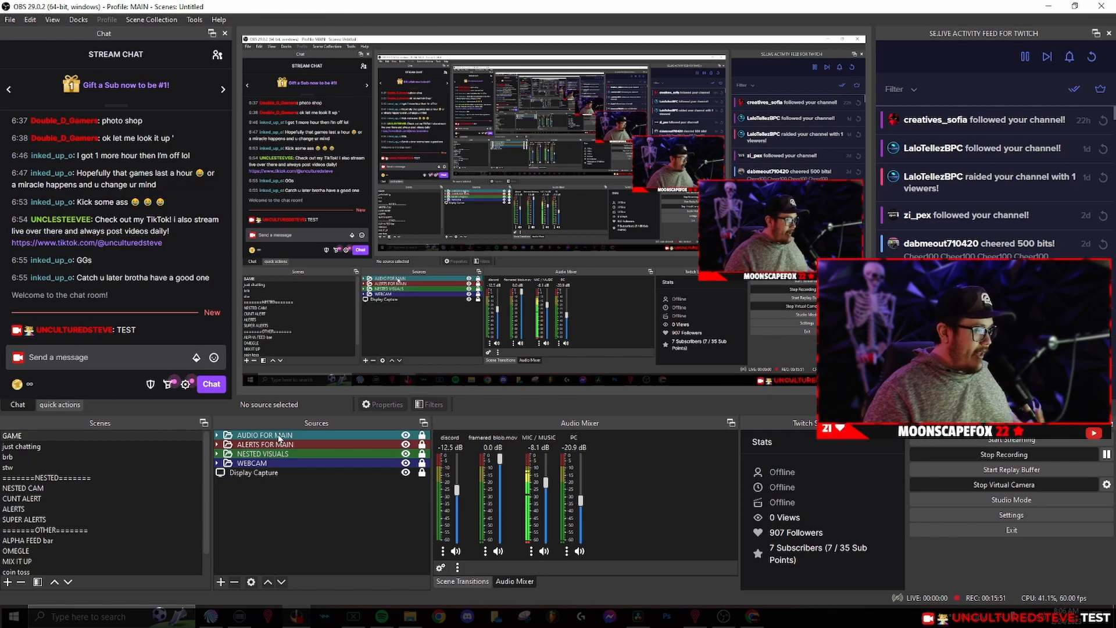
click(218, 435)
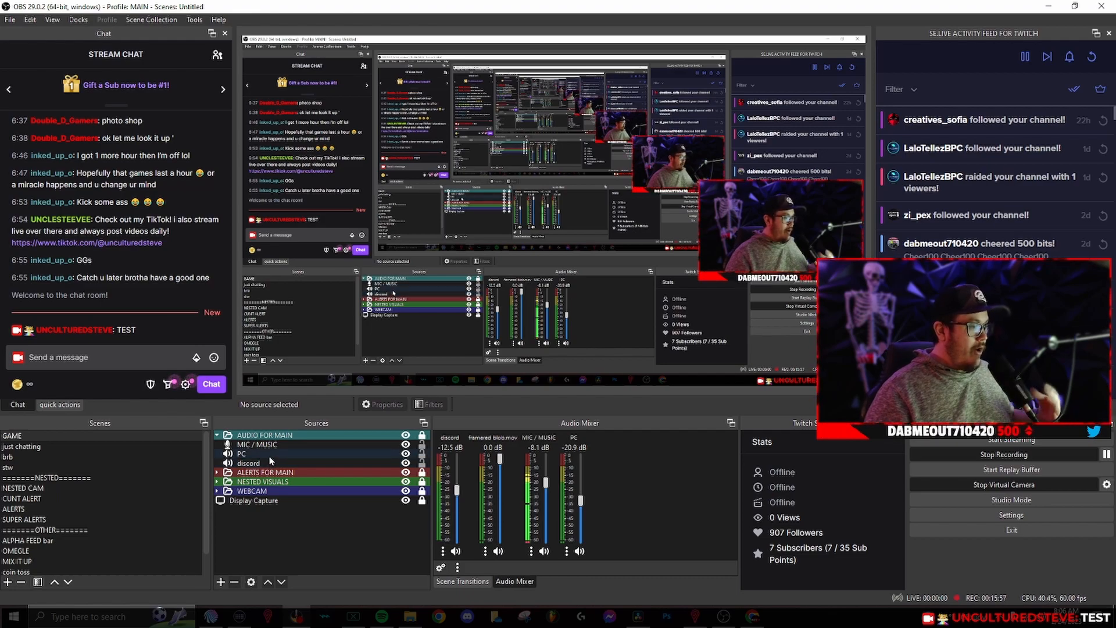
click(217, 435)
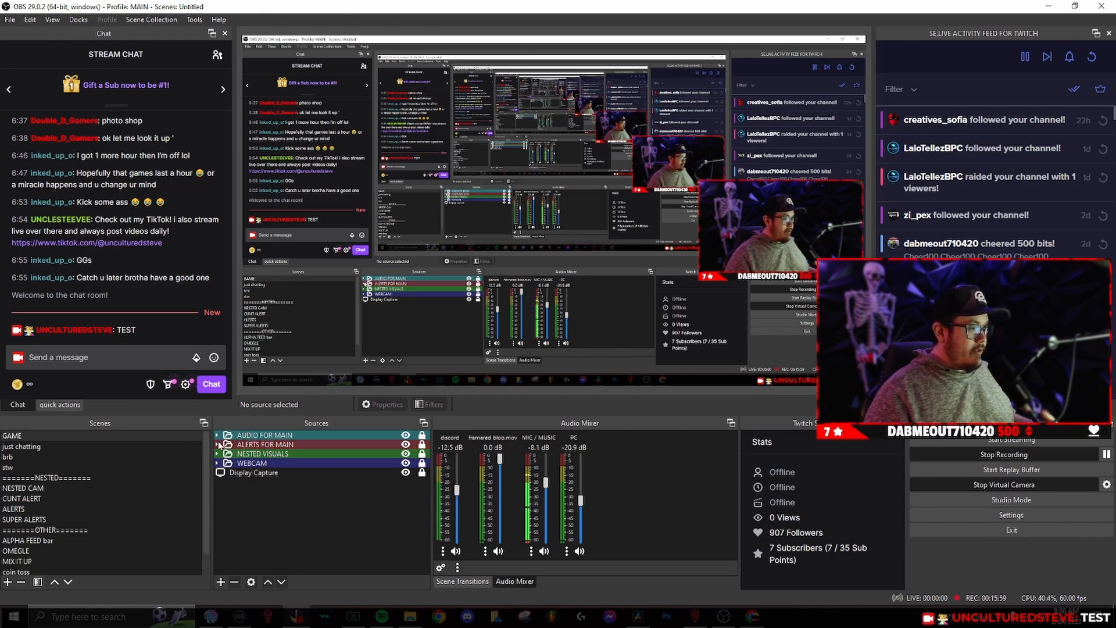
click(220, 445)
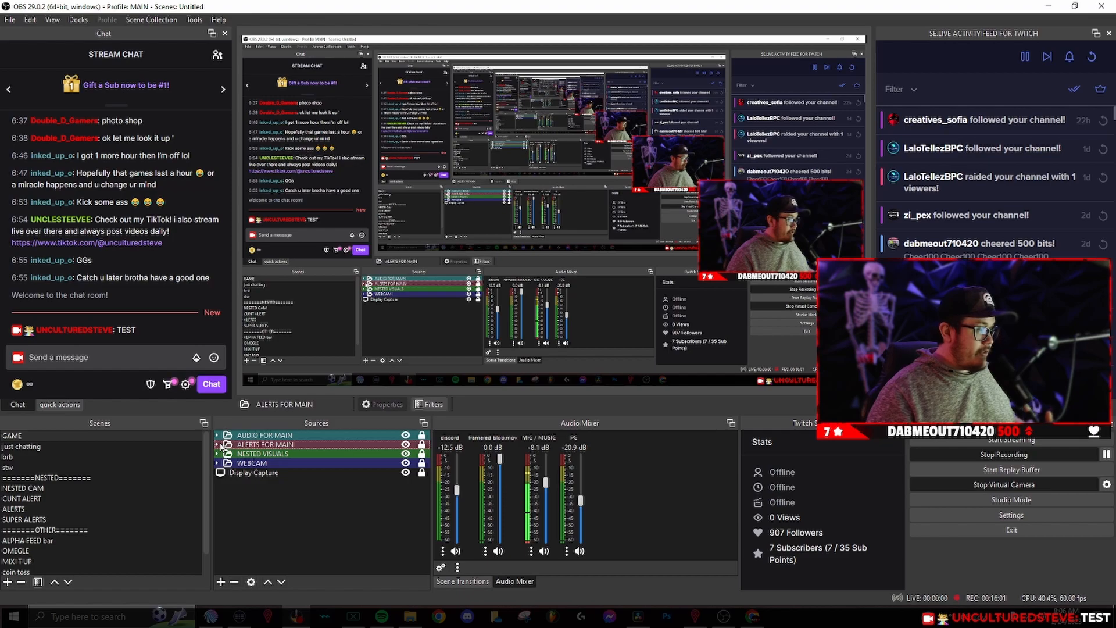
click(217, 445)
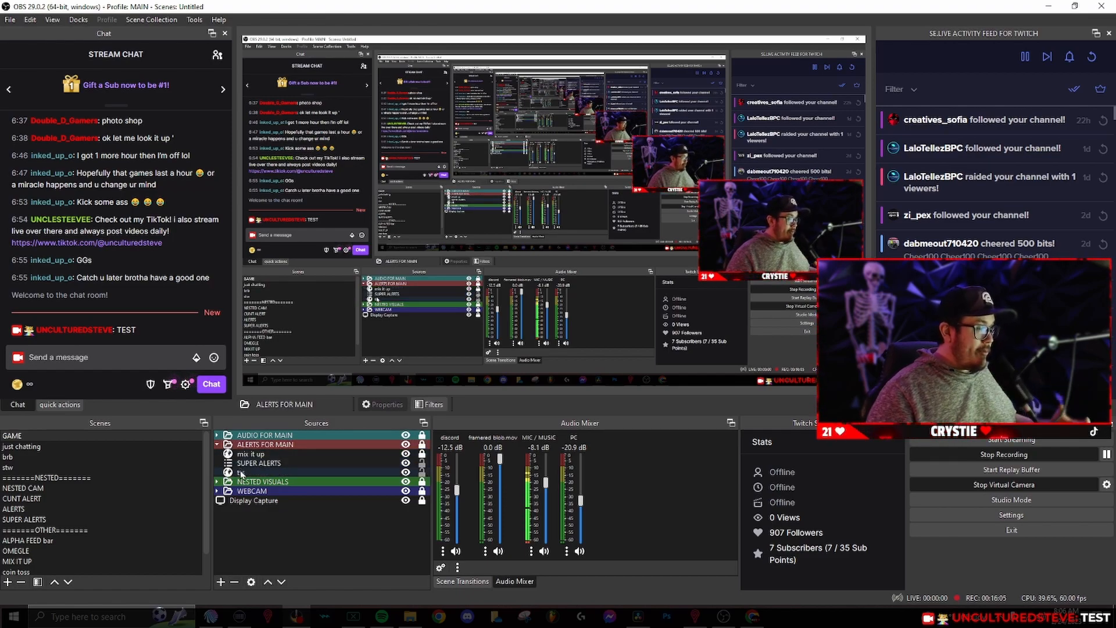
click(217, 444)
click(219, 454)
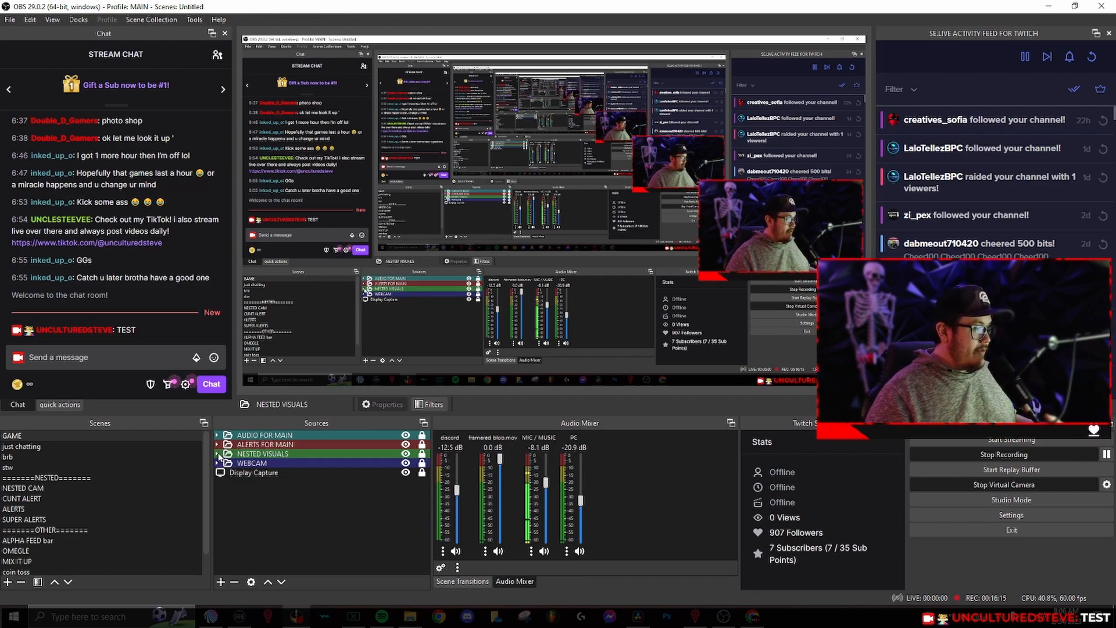
click(217, 454)
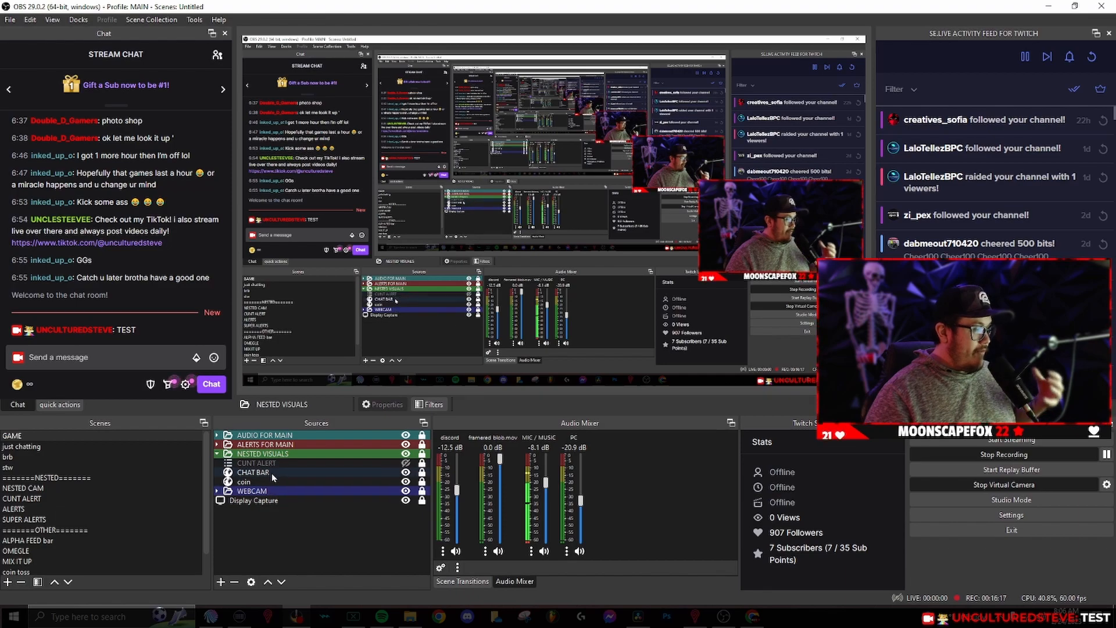
click(218, 454)
click(219, 463)
click(218, 463)
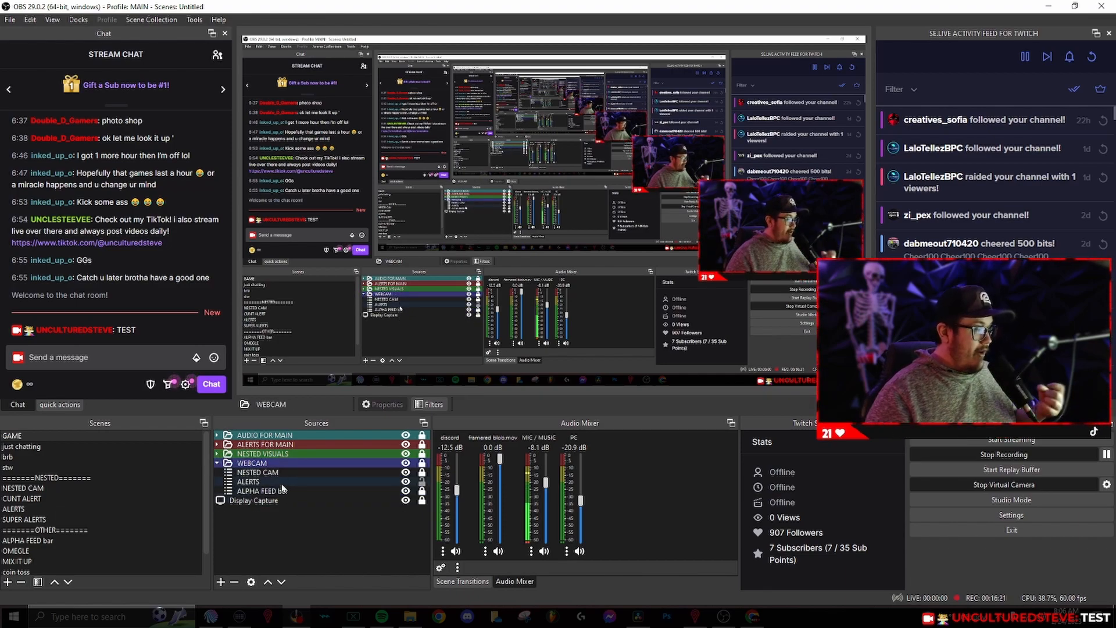
click(218, 463)
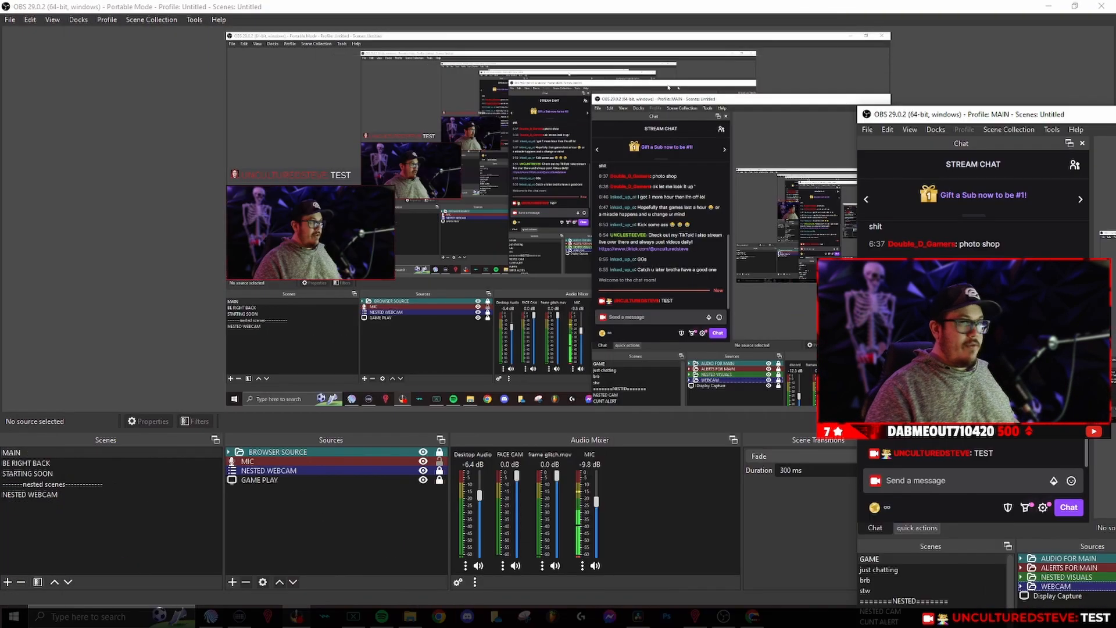
Step: Hide the FACE CAM and frame glitch.mov channels from the audio mixer in the Untitled-profile OBS window
click(342, 548)
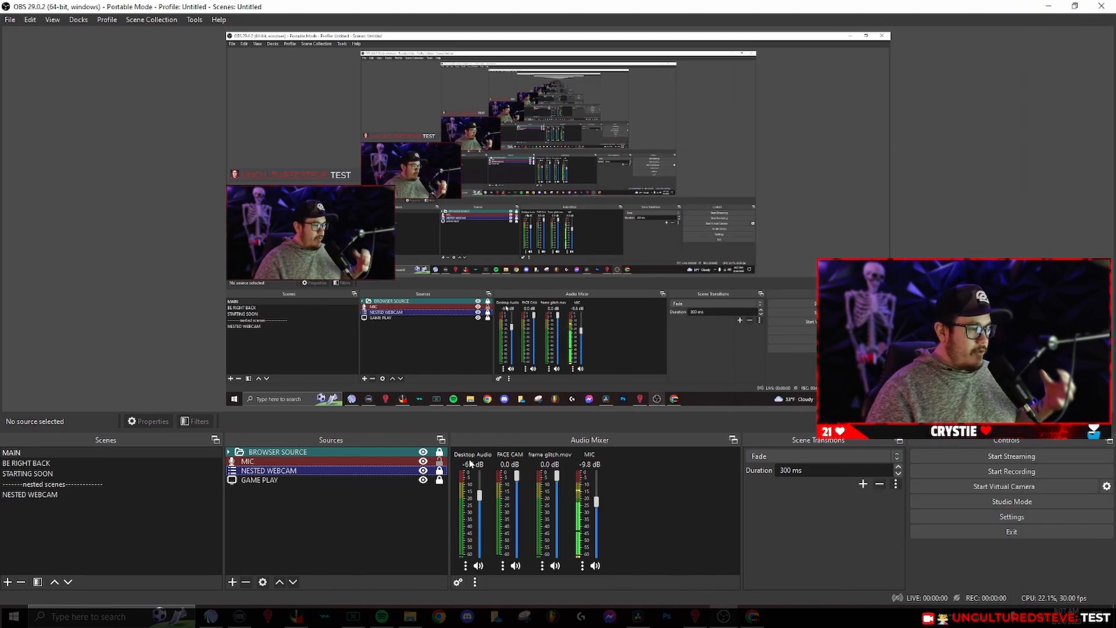
right_click(517, 567)
click(534, 461)
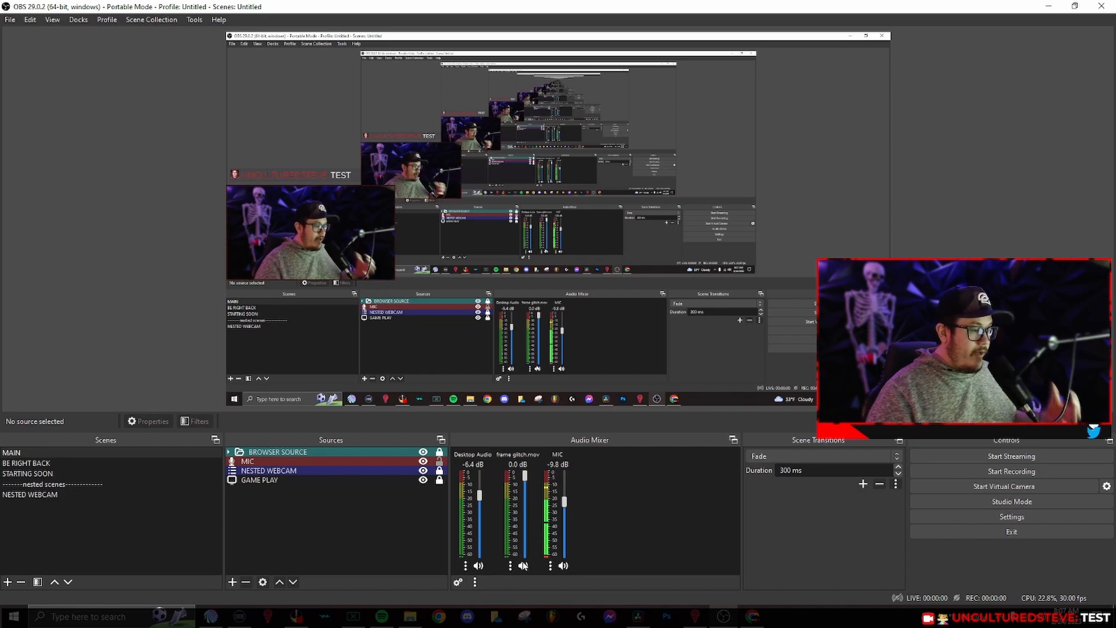
right_click(531, 494)
click(547, 445)
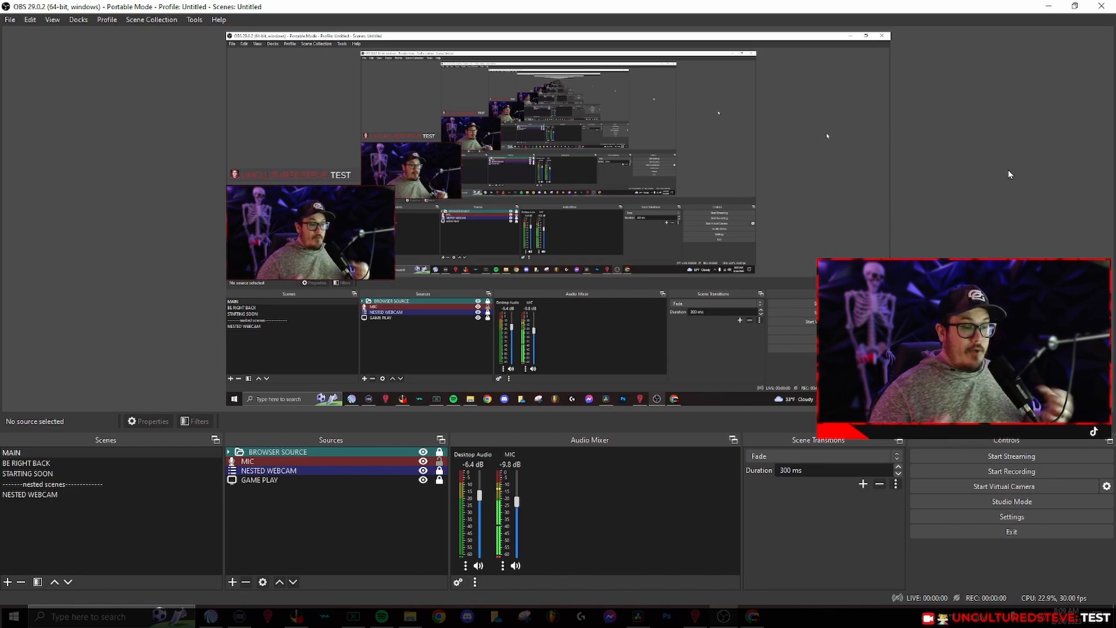
Step: Open the Output section of the OBS settings
click(994, 518)
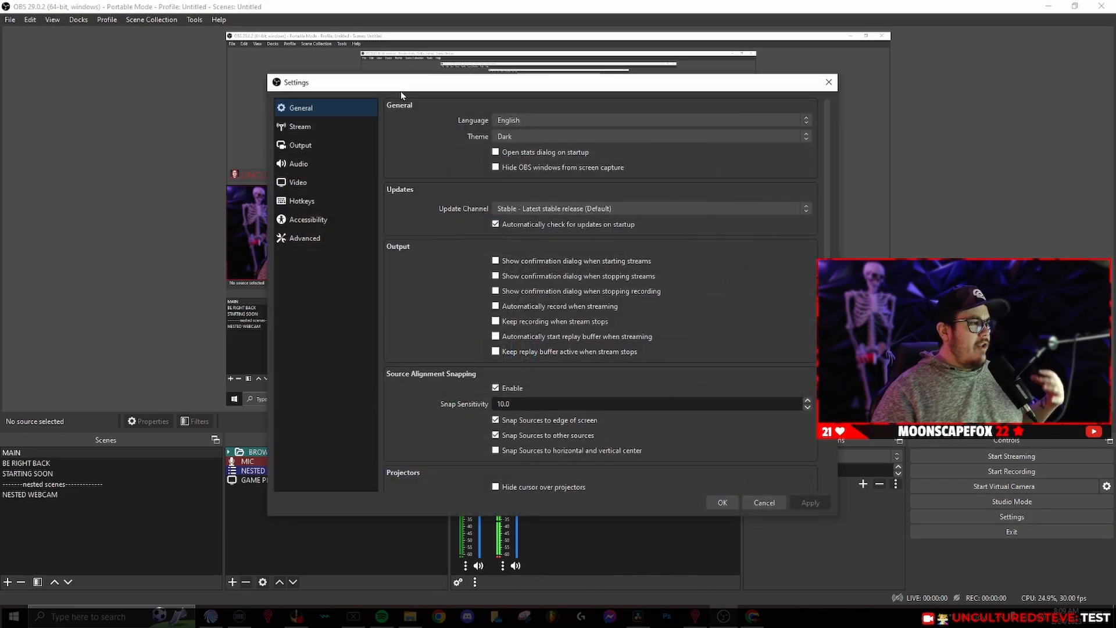
click(308, 145)
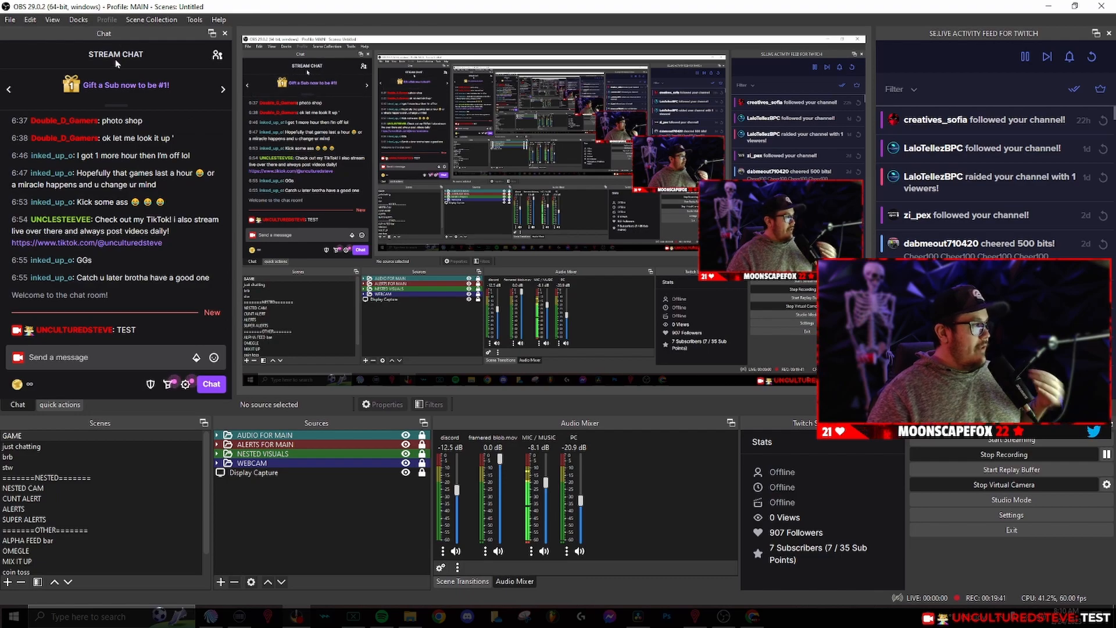
Step: Show the quick actions dock in the MAIN-profile OBS window
click(60, 405)
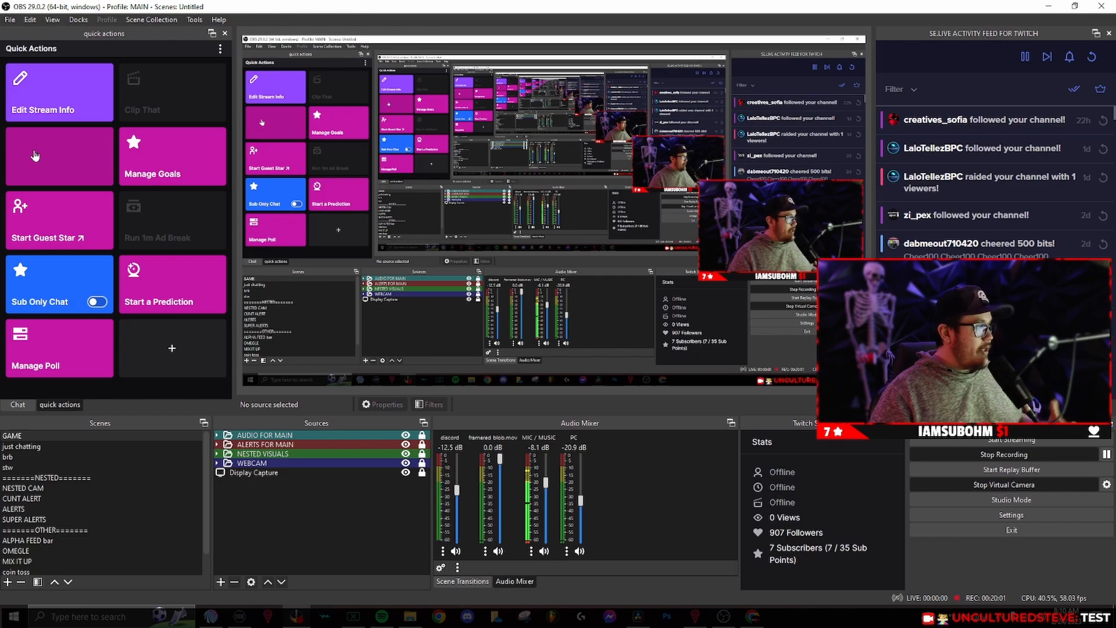
Step: Examine the Raid Channel, Manage Poll, Manage Goals and Edit Stream Info quick actions, closing each without changes
click(35, 155)
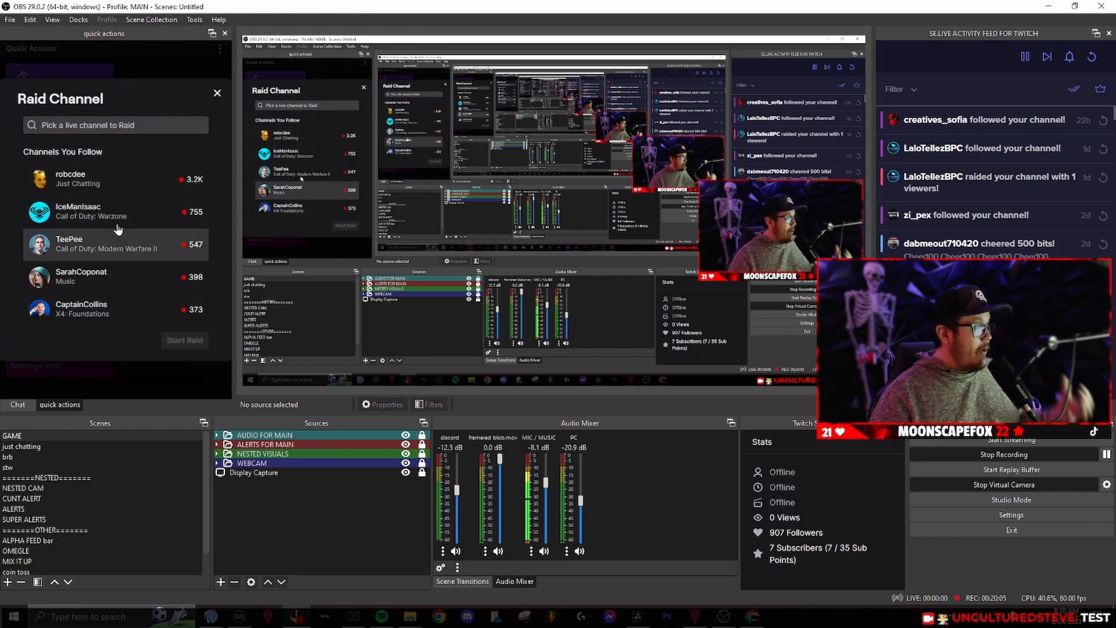
click(215, 94)
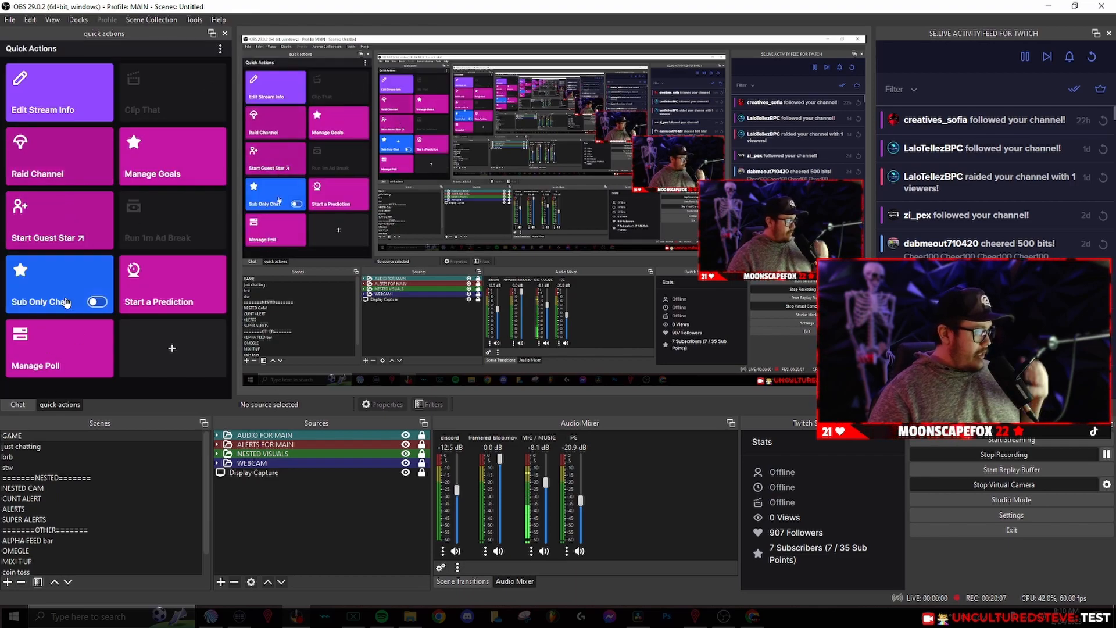
click(62, 352)
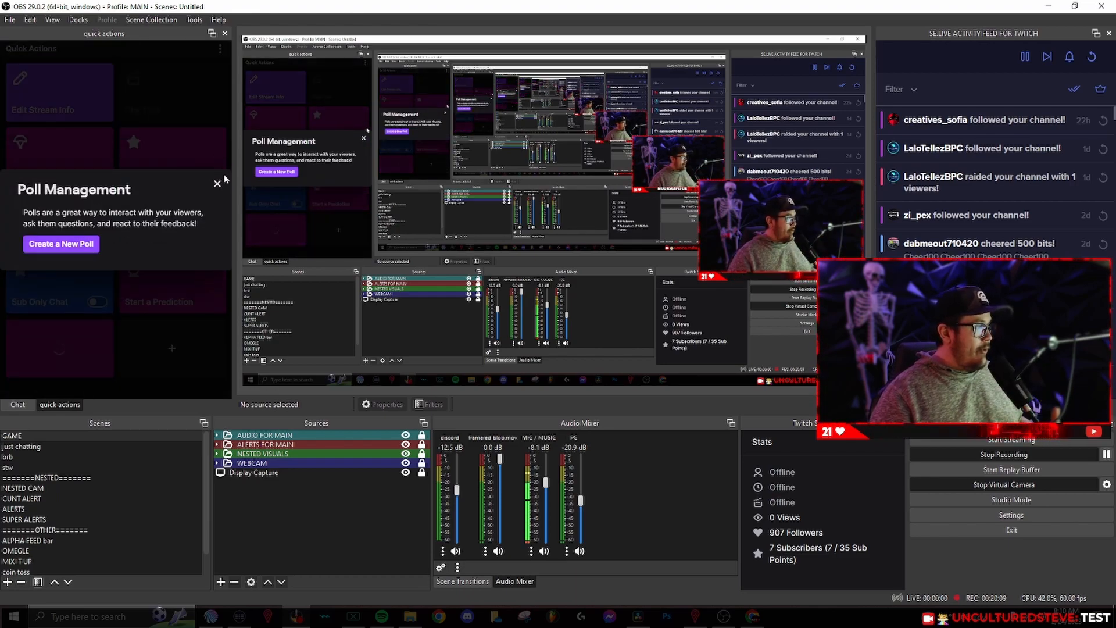
click(215, 152)
click(155, 159)
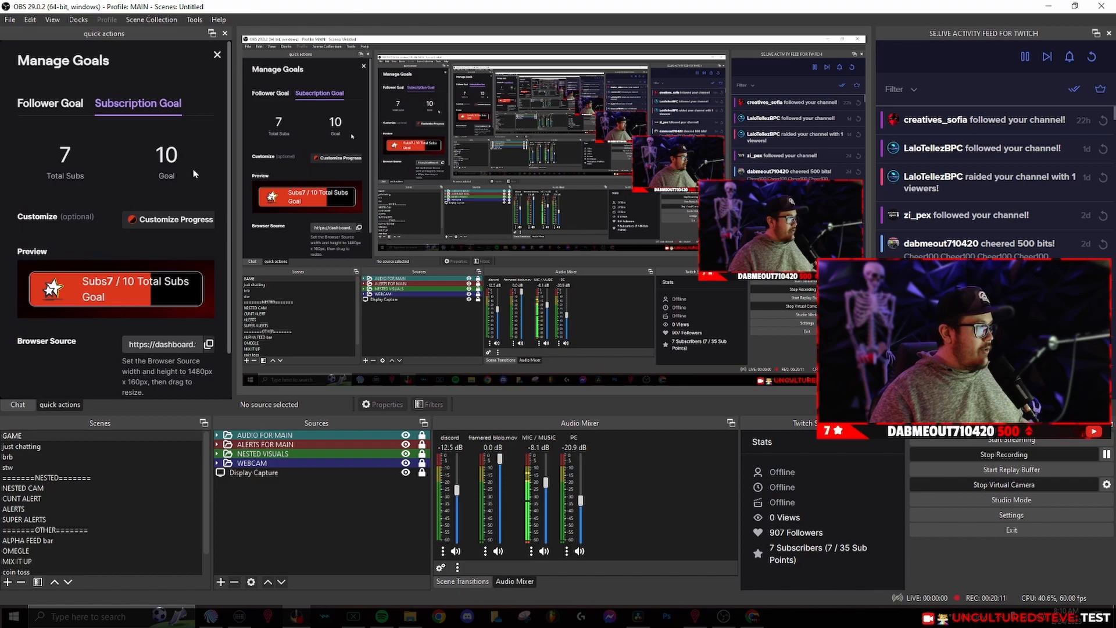
click(215, 56)
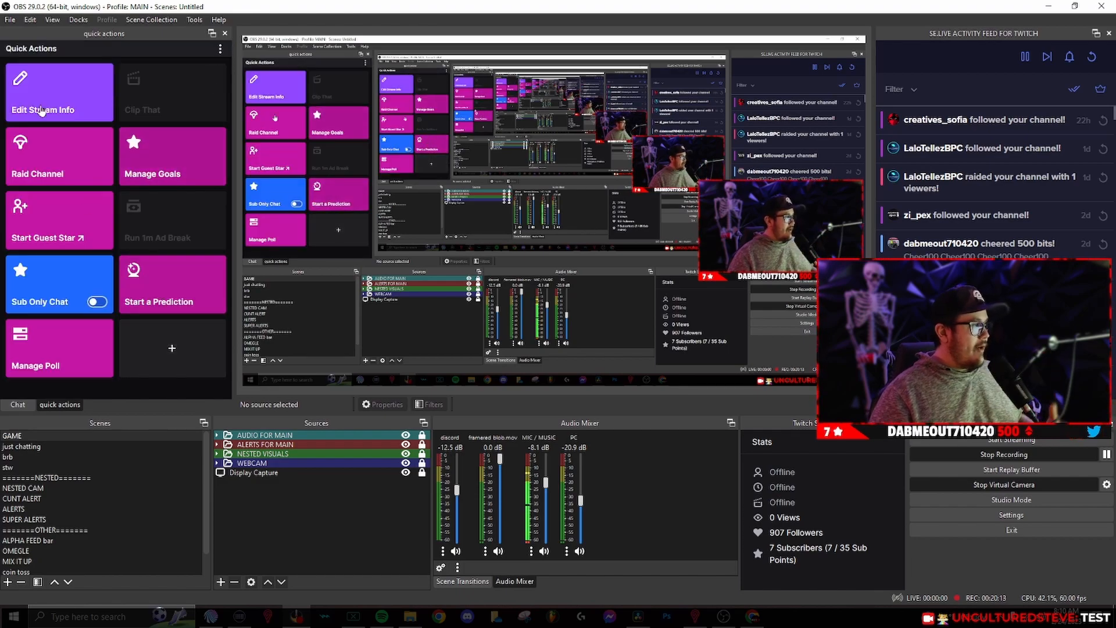
click(48, 119)
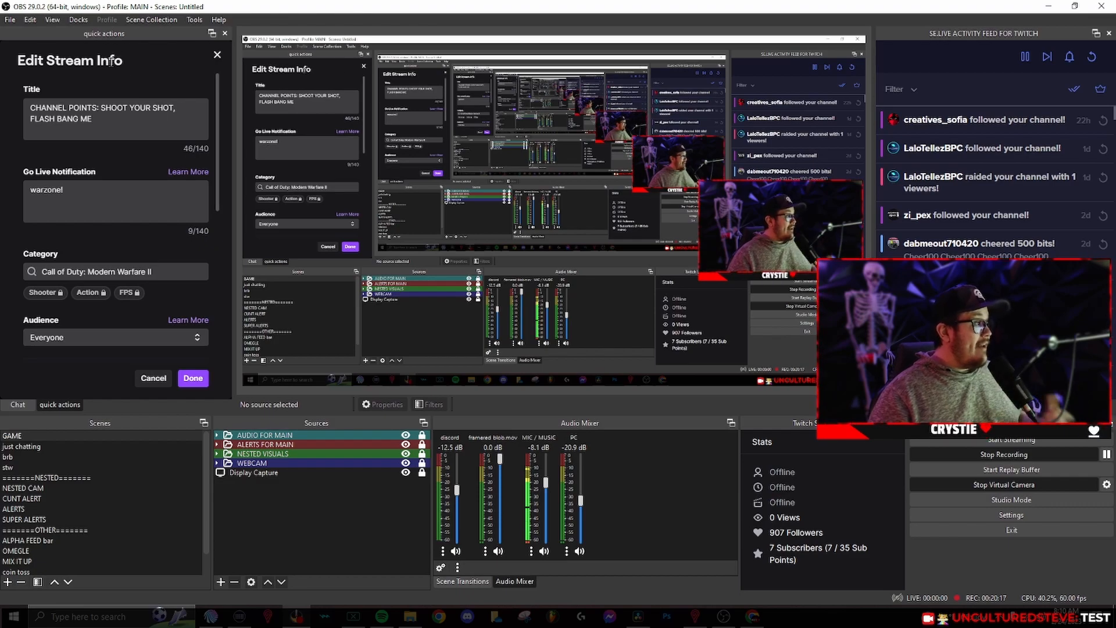
click(217, 54)
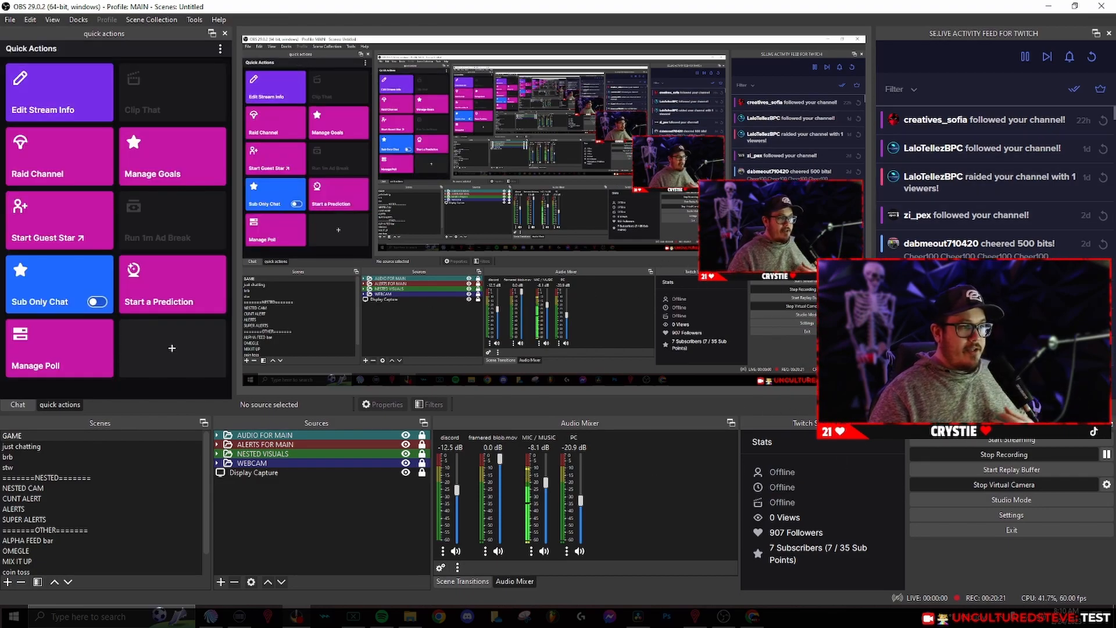
Step: Move the MAIN-profile window aside to view the Stream Information dock, then maximize the window again and return to the activity feed
drag(852, 8, 1, 16)
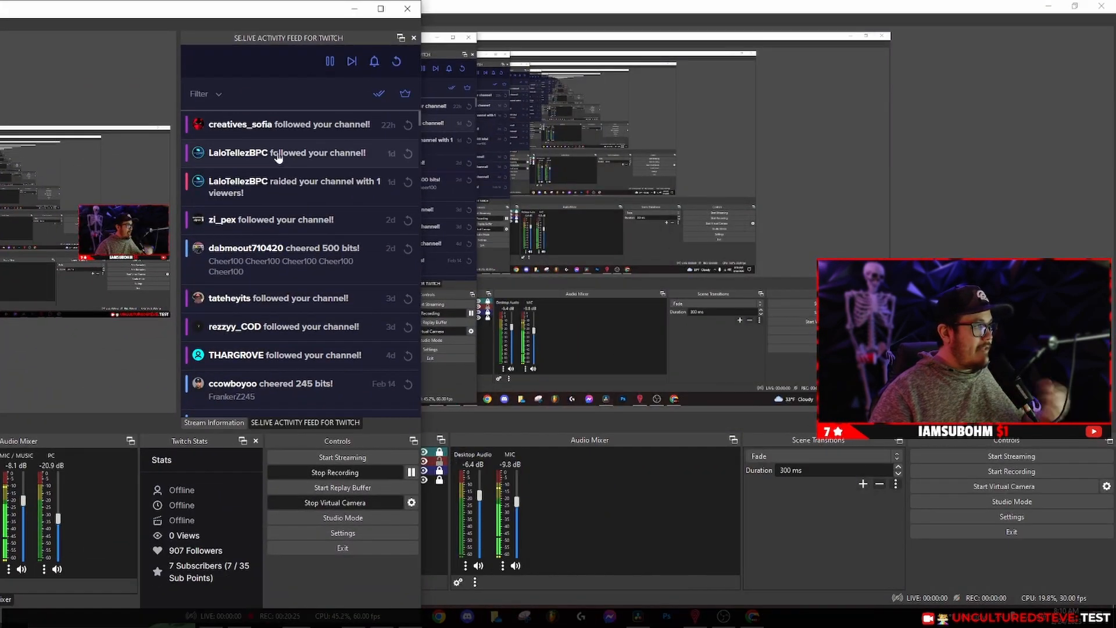
click(230, 423)
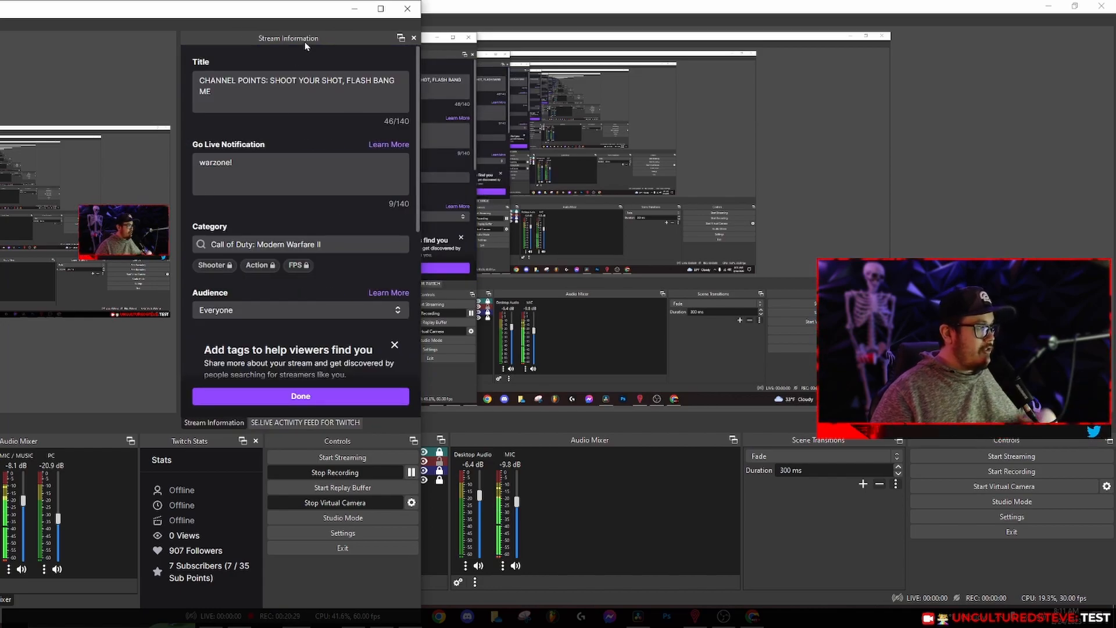
double_click(273, 18)
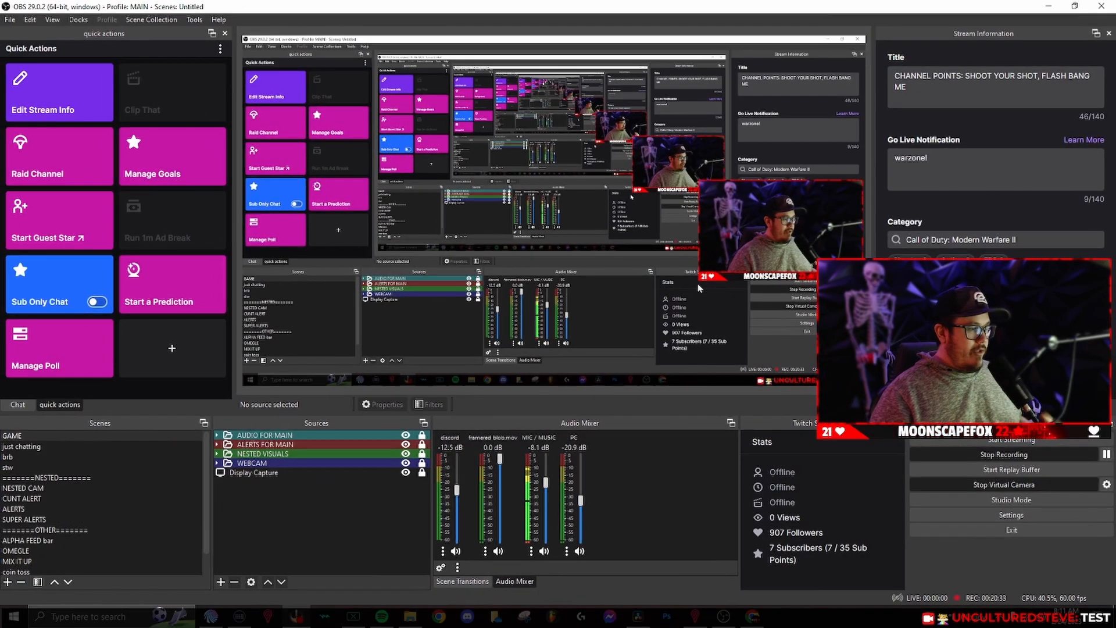
click(936, 405)
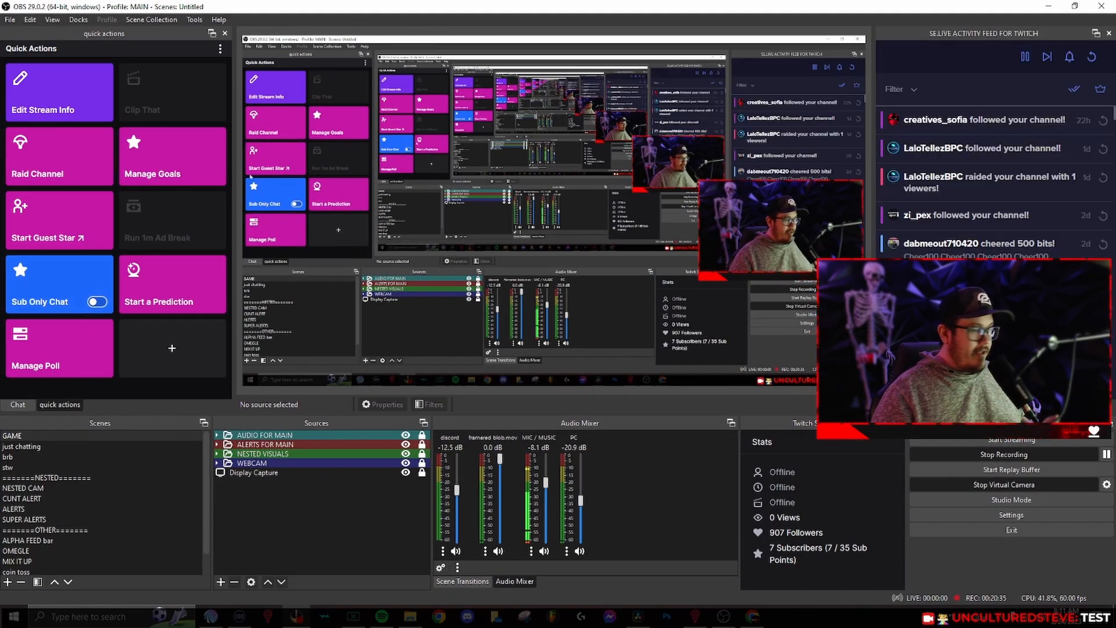